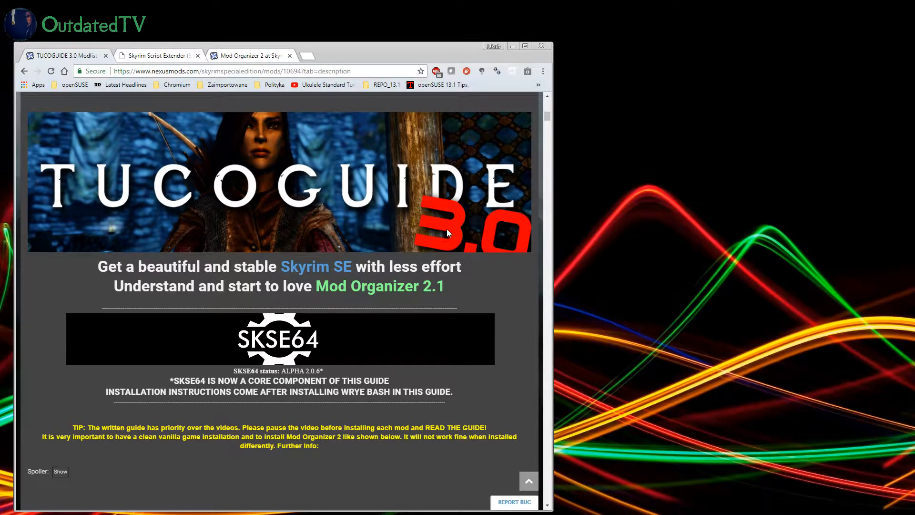
Step: Find the SKSE64 section of the TUCOGUIDE page and bring up the Skyrim Script Extender download page it links to
{"action": "left_click_drag", "start_coordinate": [544, 123], "coordinate": [549, 198]}
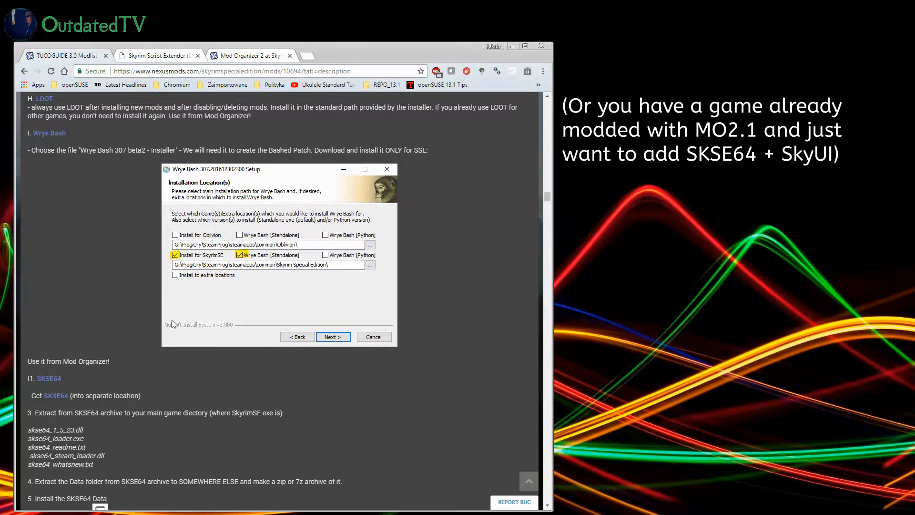
{"action": "scroll", "coordinate": [177, 345], "scroll_direction": "down", "scroll_amount": 2}
{"action": "scroll", "coordinate": [187, 327], "scroll_direction": "down", "scroll_amount": 2}
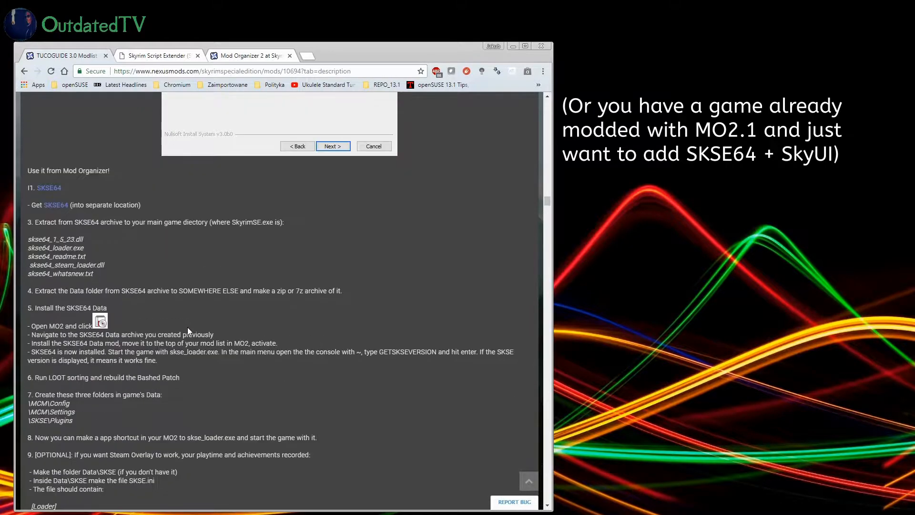
{"action": "scroll", "coordinate": [187, 327], "scroll_direction": "down", "scroll_amount": 1}
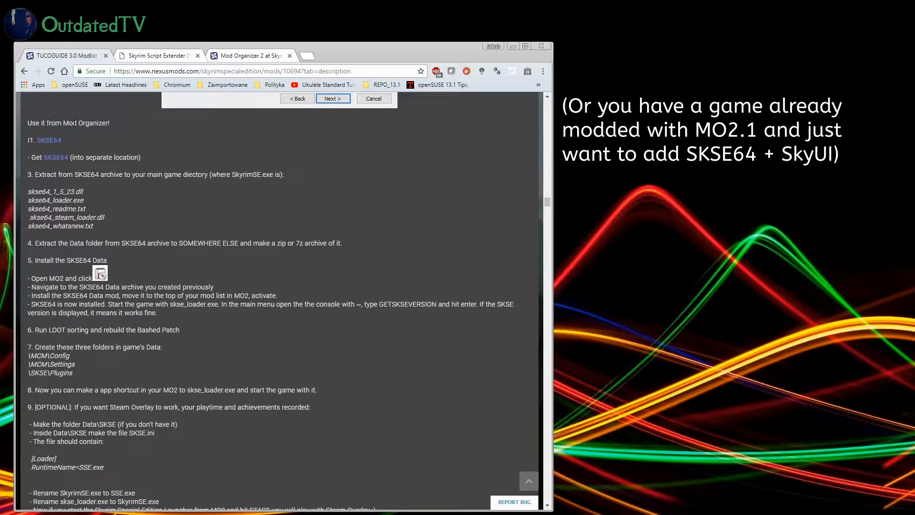
{"action": "scroll", "coordinate": [41, 127], "scroll_direction": "up", "scroll_amount": 1}
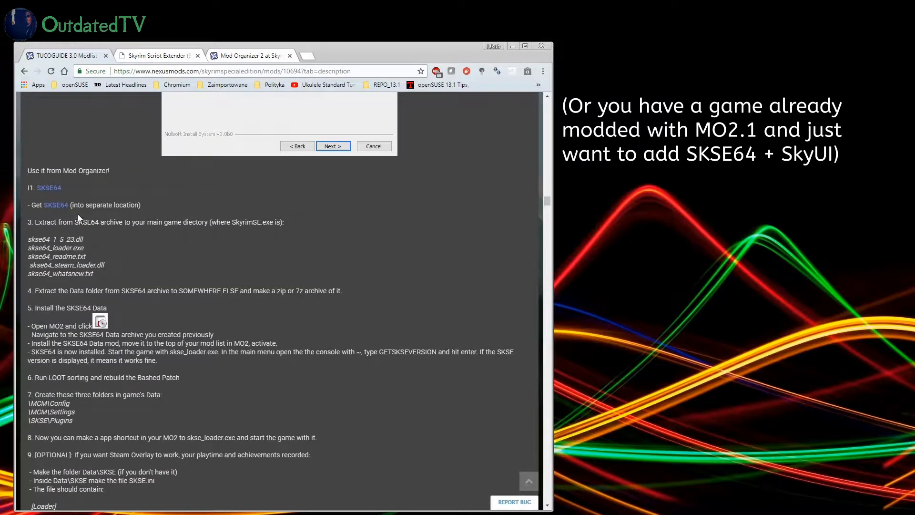
{"action": "middle_click", "coordinate": [50, 189]}
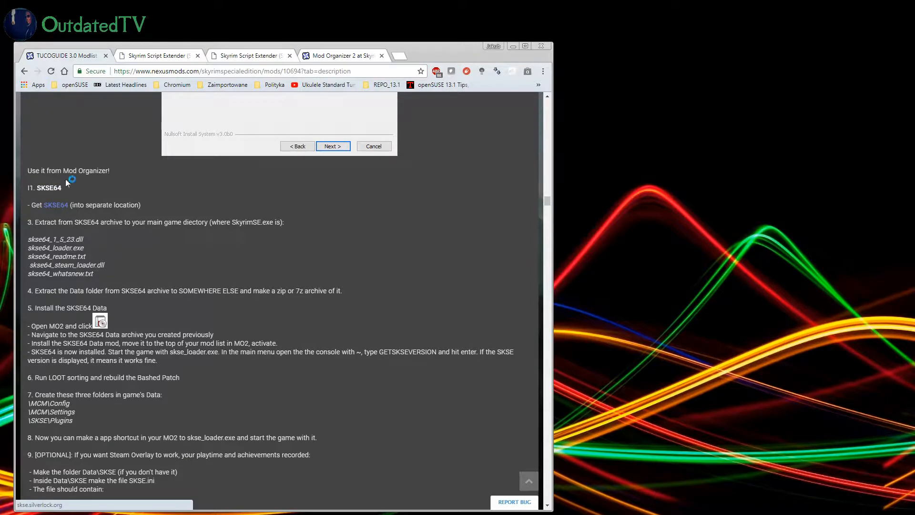
{"action": "left_click", "coordinate": [289, 55]}
{"action": "left_click", "coordinate": [160, 56]}
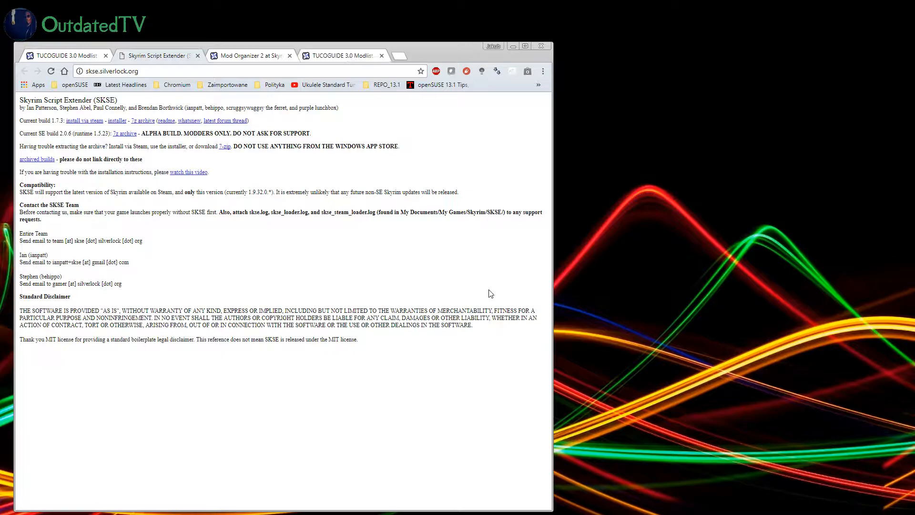
Step: Download the SE build 2.0.6 archive, skse64_2_00_06.7z, into the SKSE64-installation folder on the desktop
{"action": "left_click", "coordinate": [121, 134]}
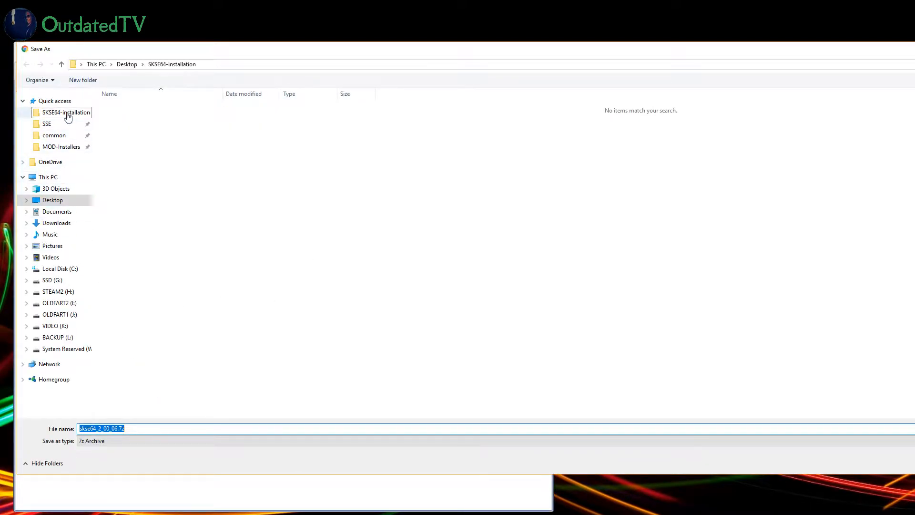
{"action": "left_click", "coordinate": [67, 115]}
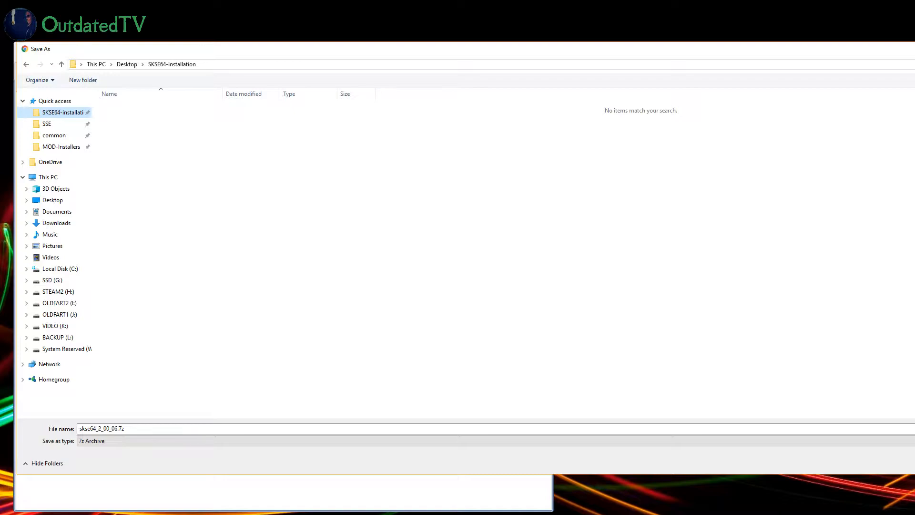
{"action": "key", "text": "Return"}
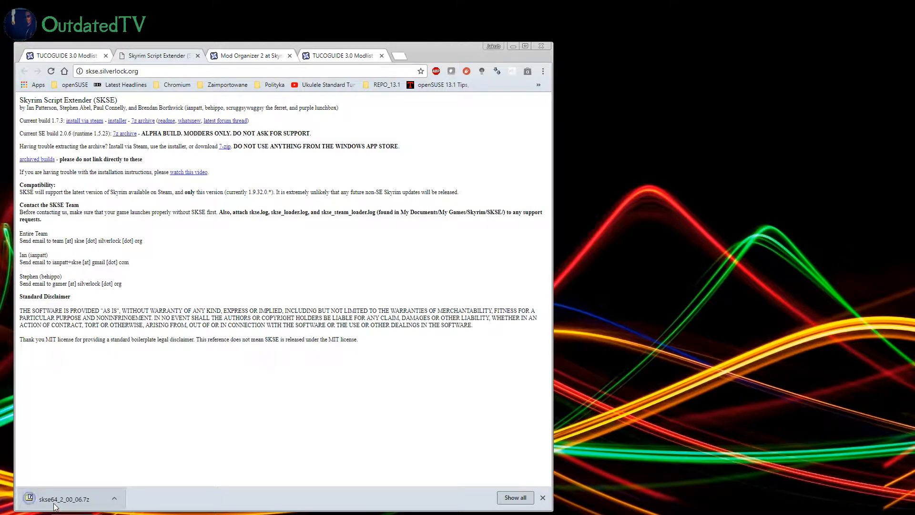
Step: Open the downloaded archive and select the five loose skse64 files inside its skse64_2_00_06 folder
{"action": "left_click", "coordinate": [62, 500]}
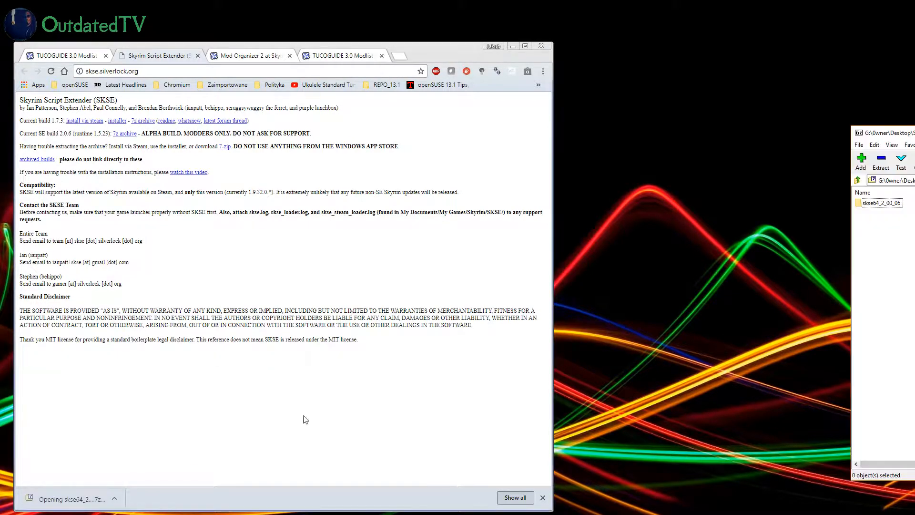
{"action": "left_click_drag", "start_coordinate": [891, 135], "coordinate": [478, 112]}
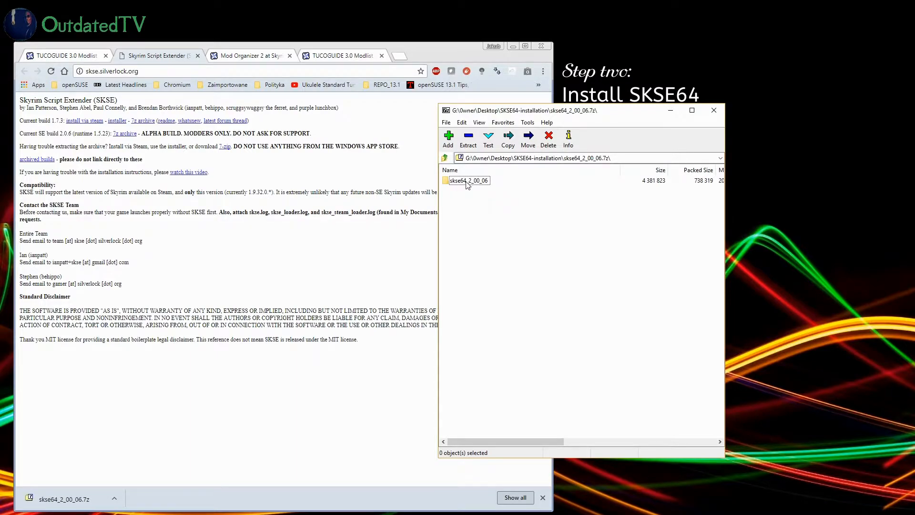
{"action": "left_click", "coordinate": [55, 56]}
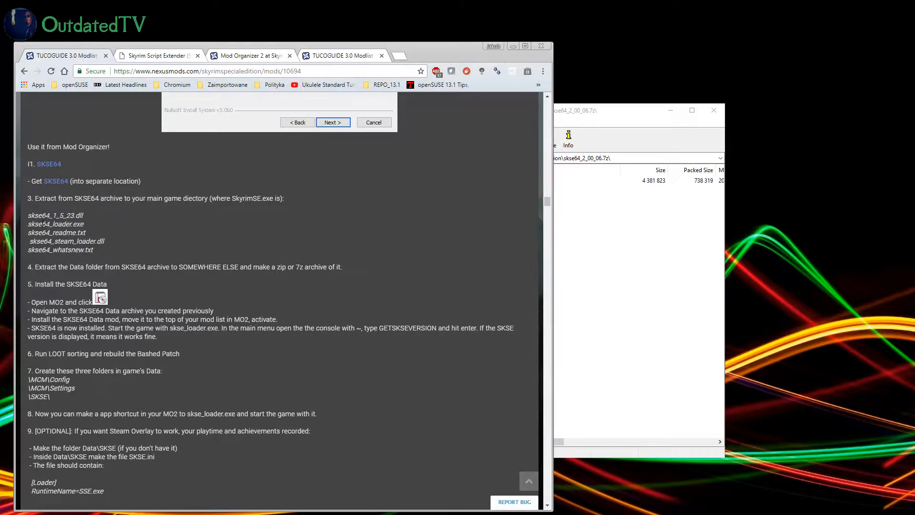
{"action": "left_click", "coordinate": [604, 119]}
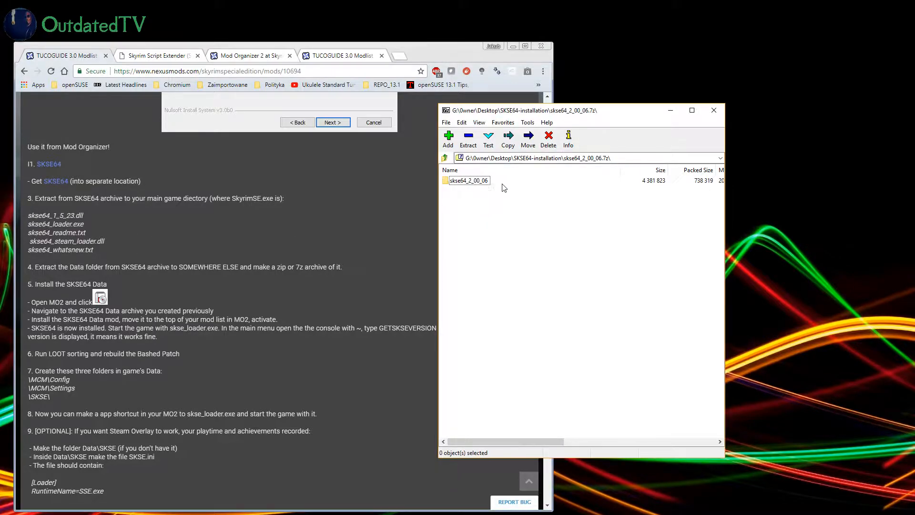
{"action": "double_click", "coordinate": [474, 185]}
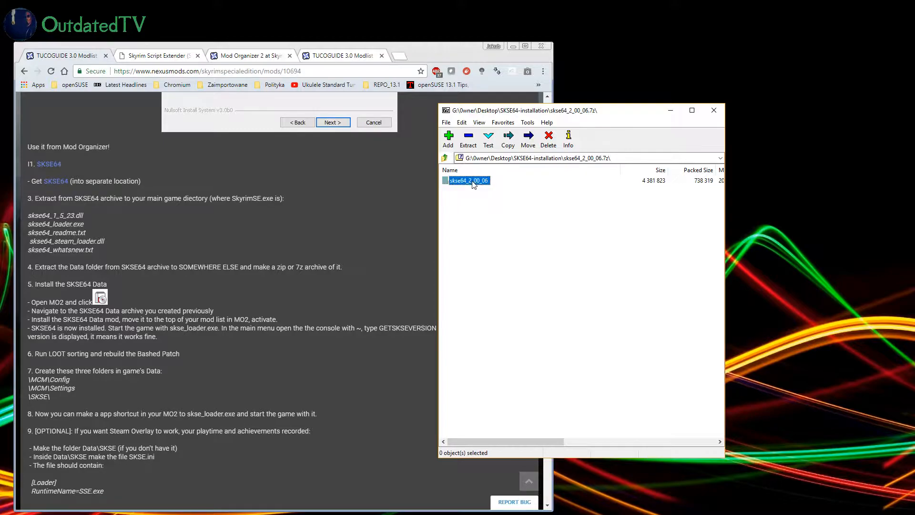
{"action": "left_click", "coordinate": [472, 203]}
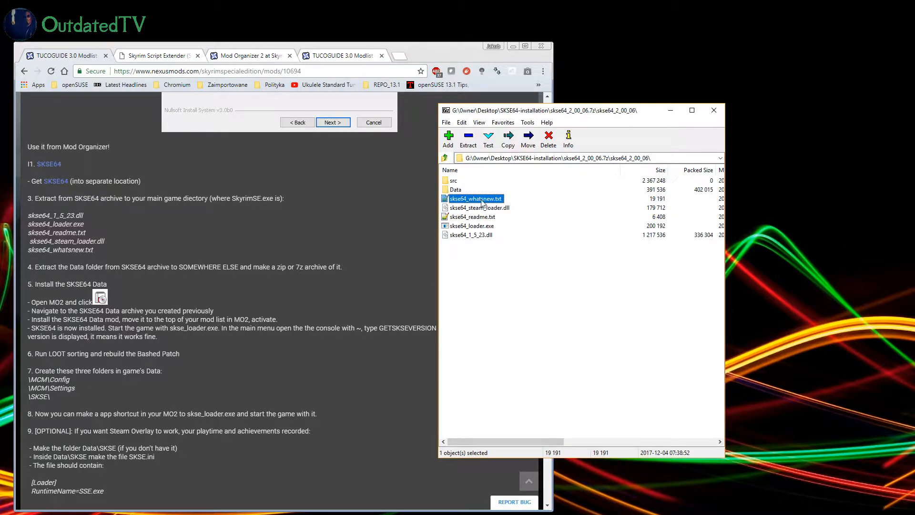
{"action": "left_click", "coordinate": [509, 212], "text": "shift"}
{"action": "key", "text": "shift+Down"}
{"action": "key", "text": "shift+Down"}
{"action": "key", "text": "shift+Down"}
{"action": "left_click_drag", "start_coordinate": [499, 114], "coordinate": [564, 99]}
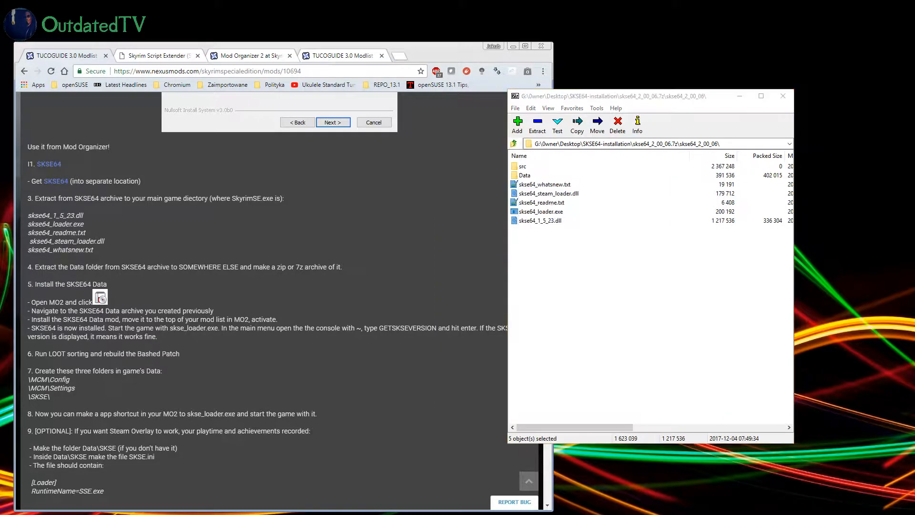
Step: Open the Skyrim Special Edition game folder under steamapps\common and extract the five selected skse64 files into it
{"action": "key", "text": "super+e"}
{"action": "left_click", "coordinate": [318, 146]}
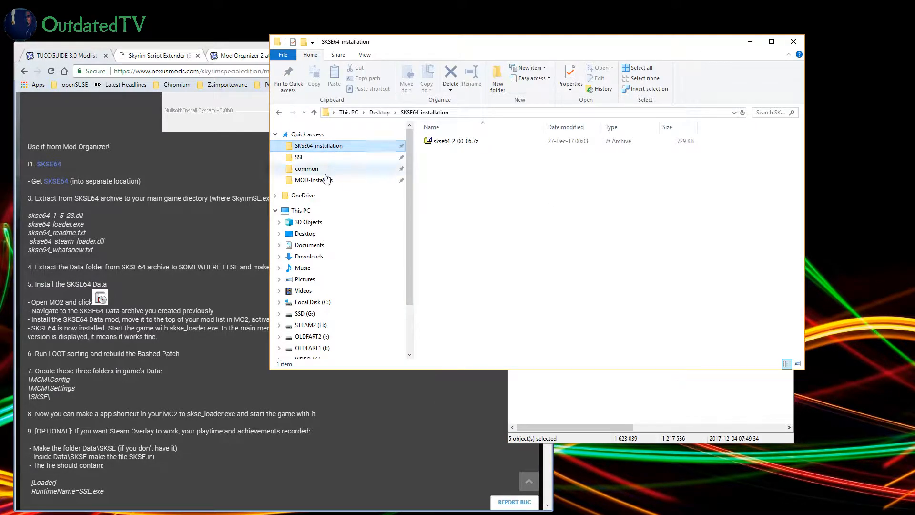
{"action": "left_click", "coordinate": [312, 168]}
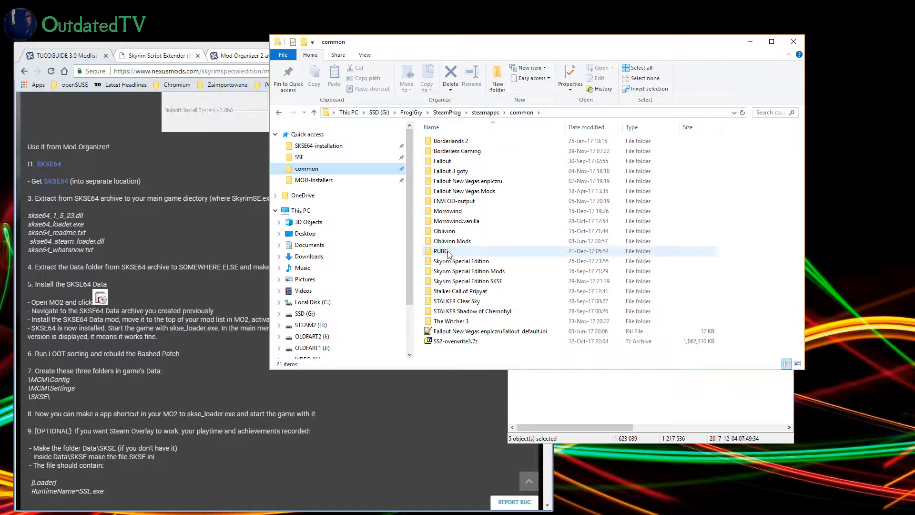
{"action": "double_click", "coordinate": [461, 265]}
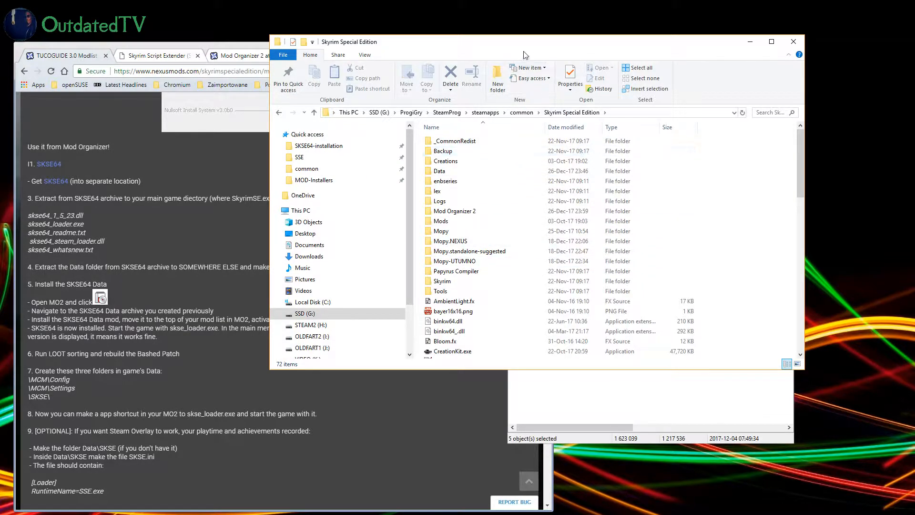
{"action": "left_click_drag", "start_coordinate": [524, 42], "coordinate": [285, 52]}
{"action": "left_click_drag", "start_coordinate": [566, 231], "coordinate": [465, 231]}
{"action": "scroll", "coordinate": [337, 286], "scroll_direction": "down", "scroll_amount": 15}
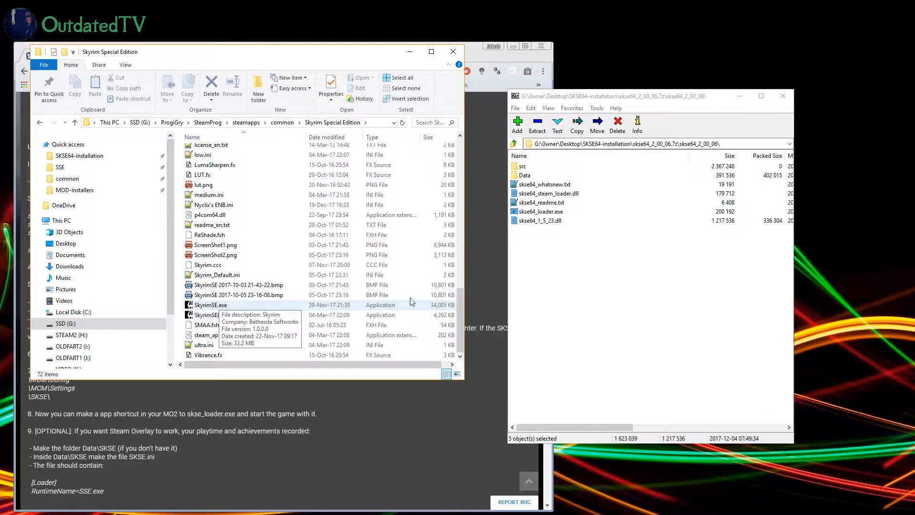
{"action": "left_click", "coordinate": [537, 198]}
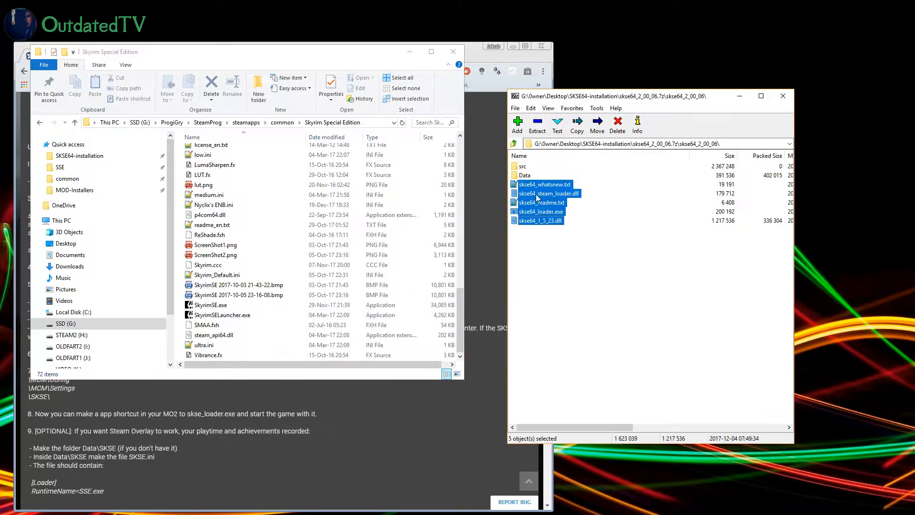
{"action": "left_click_drag", "start_coordinate": [537, 192], "coordinate": [265, 335]}
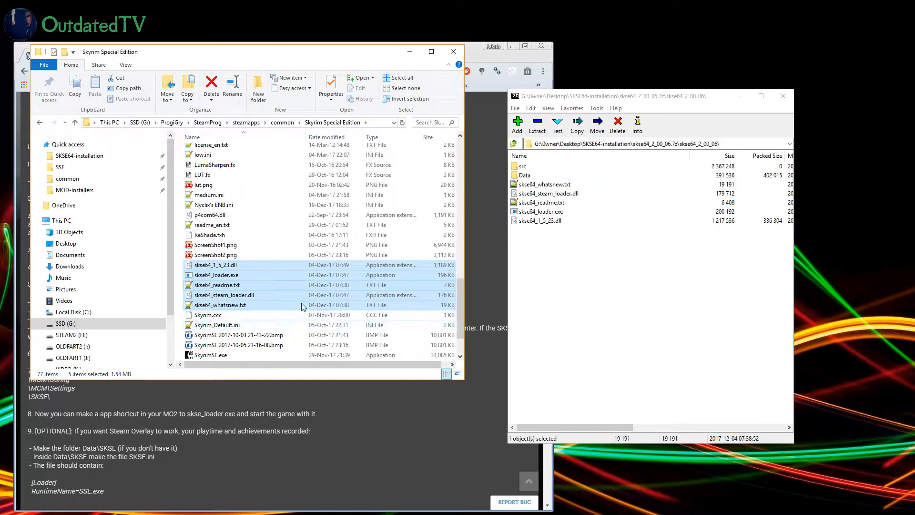
Step: Extract the archive's Data folder into a new SKSE-Data subfolder of the SKSE64-installation folder
{"action": "left_click", "coordinate": [376, 421]}
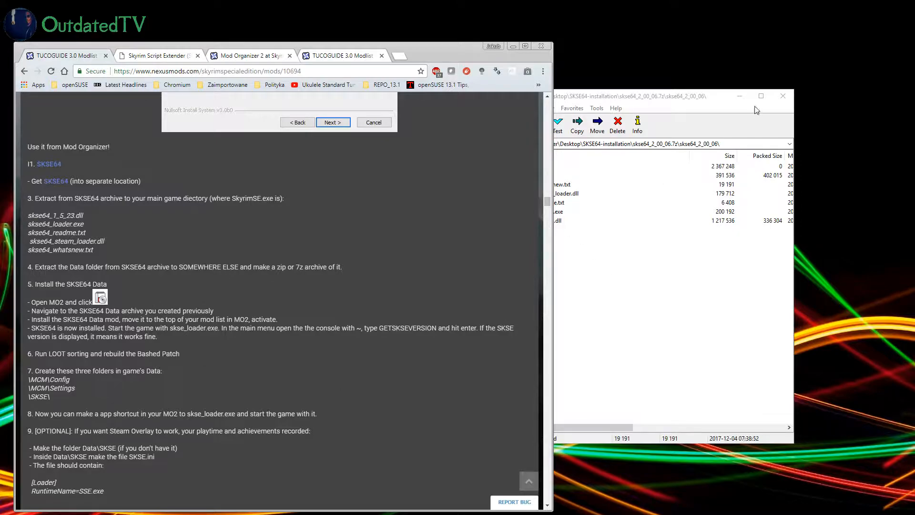
{"action": "left_click_drag", "start_coordinate": [668, 100], "coordinate": [683, 98]}
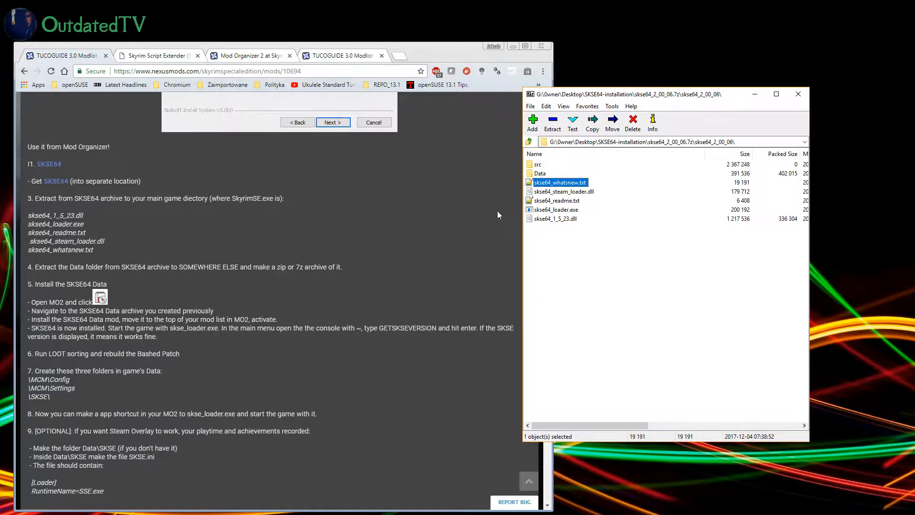
{"action": "left_click", "coordinate": [538, 174]}
{"action": "left_click", "coordinate": [552, 128]}
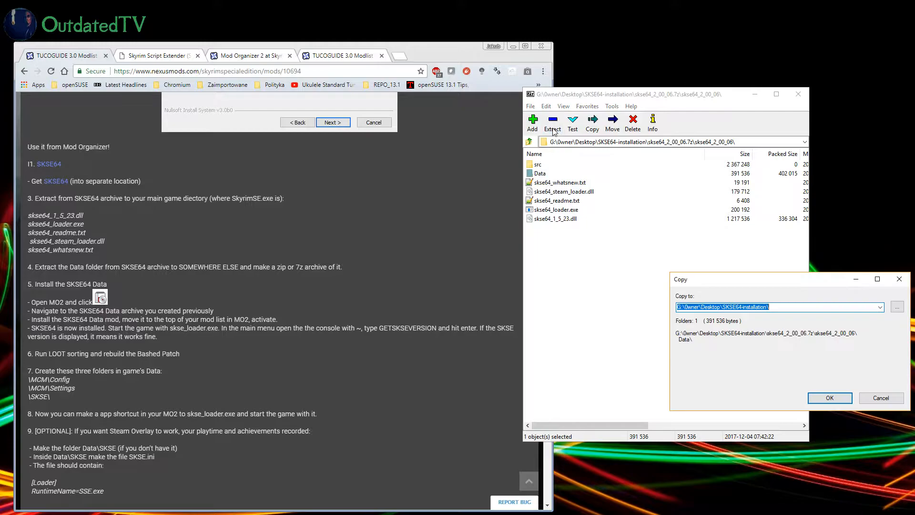
{"action": "left_click", "coordinate": [800, 309]}
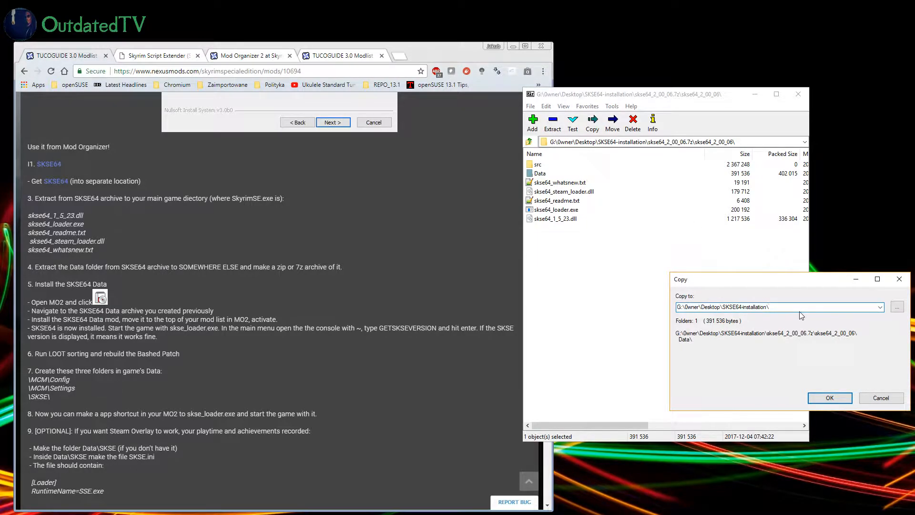
{"action": "type", "text": "SKSE-Data"}
{"action": "left_click", "coordinate": [829, 396]}
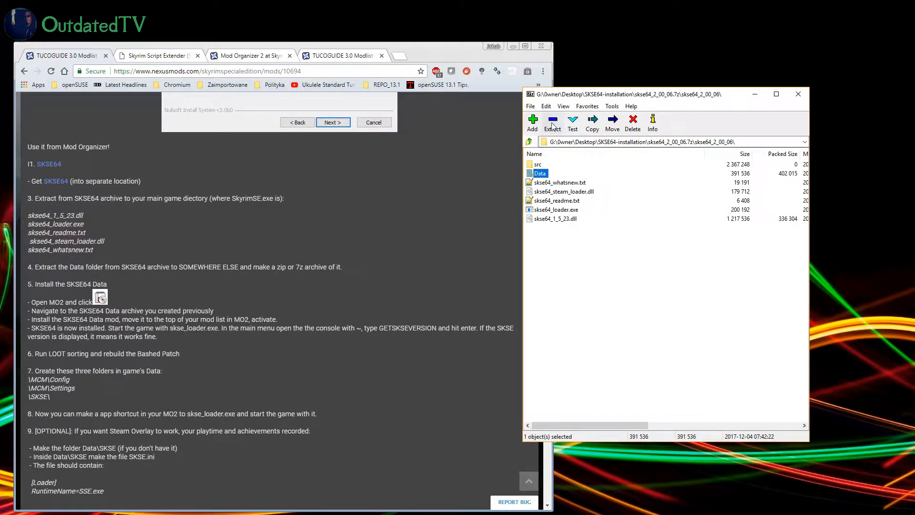
Step: Inspect the contents of the extracted SKSE-Data folder down to its Scripts subfolder and return to SKSE64-installation
{"action": "key", "text": "alt+Tab"}
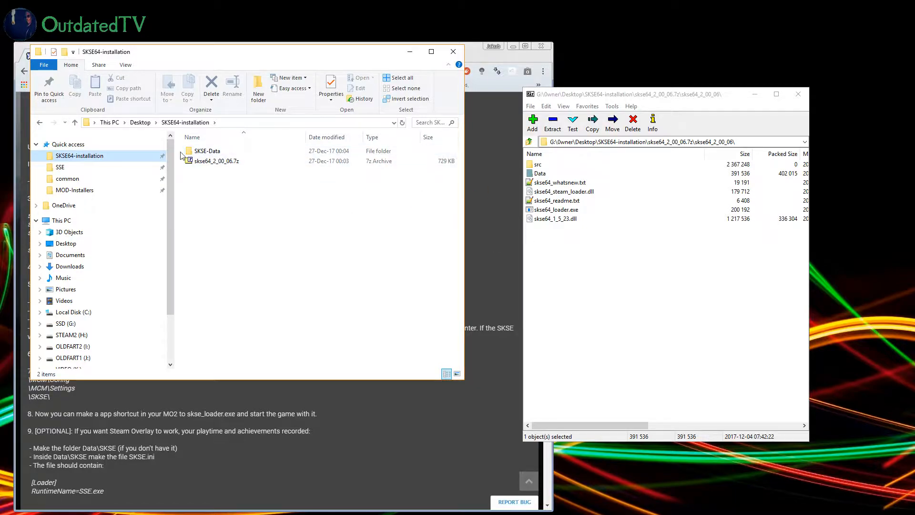
{"action": "double_click", "coordinate": [213, 152]}
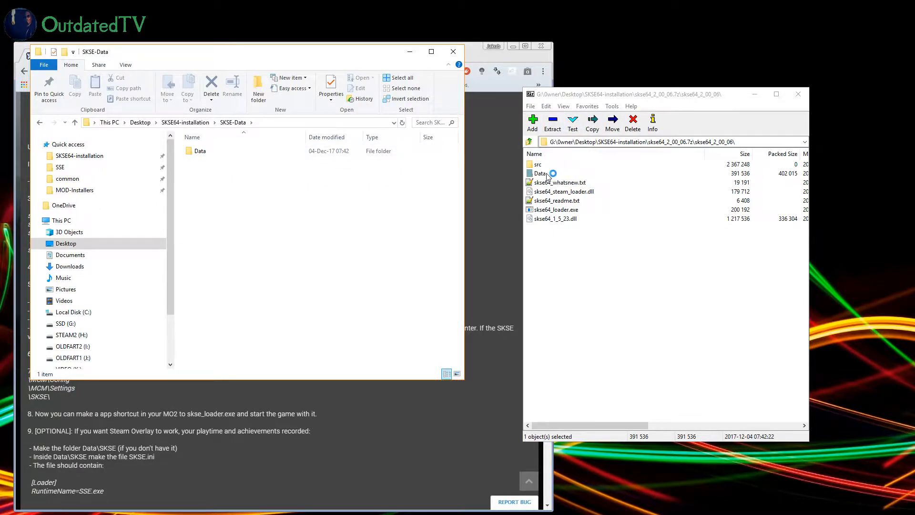
{"action": "double_click", "coordinate": [202, 151]}
{"action": "double_click", "coordinate": [210, 151]}
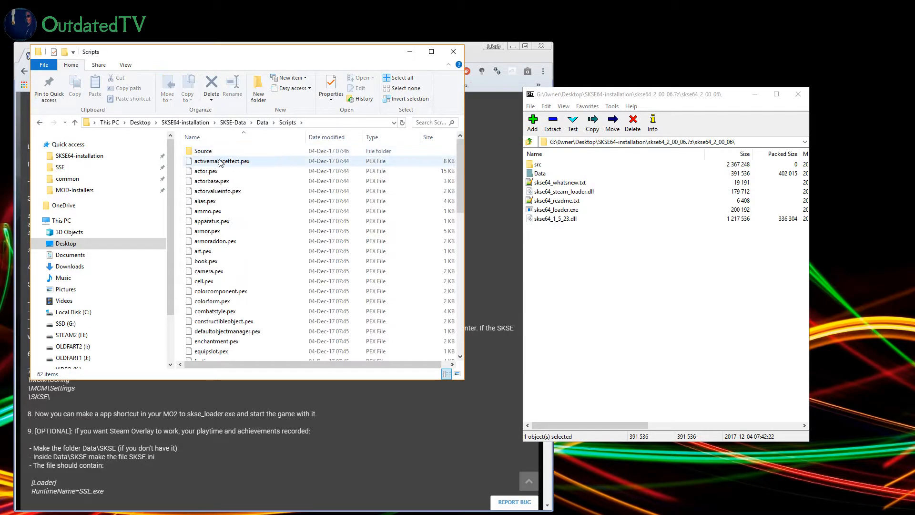
{"action": "key", "text": "BackSpace"}
{"action": "key", "text": "BackSpace"}
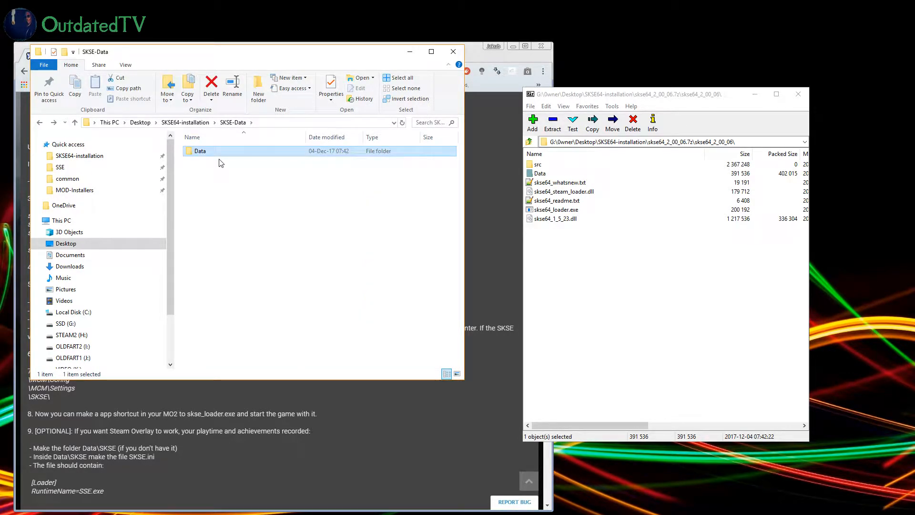
{"action": "key", "text": "BackSpace"}
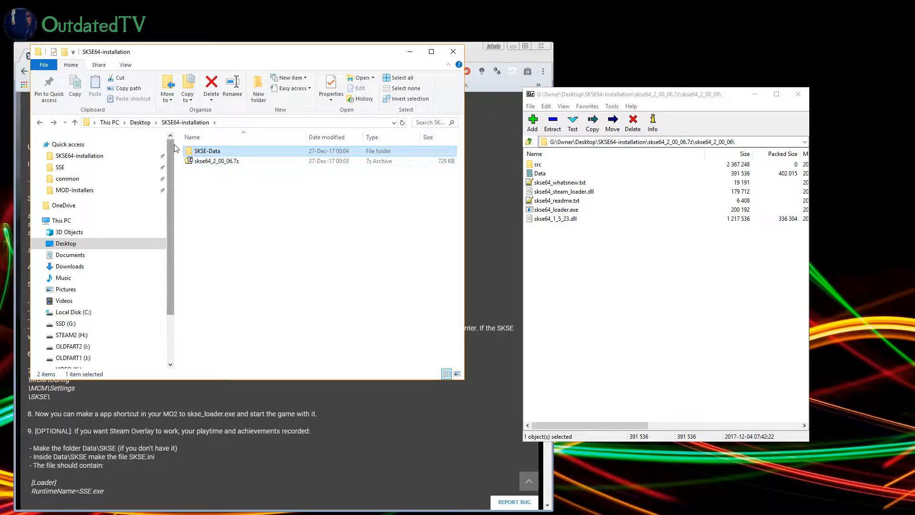
Step: Compress the Data folder inside SKSE-Data into a 7z archive named SKSE-206-Data.7z
{"action": "double_click", "coordinate": [206, 152]}
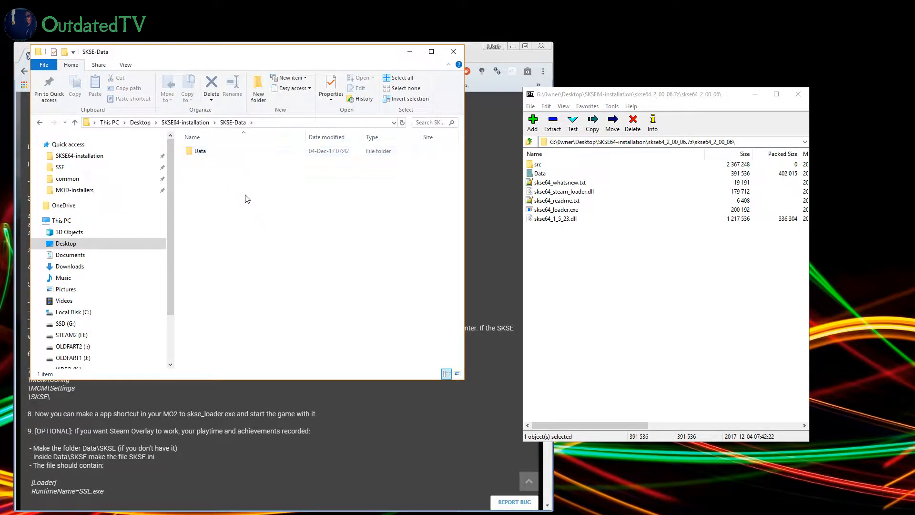
{"action": "right_click", "coordinate": [198, 153]}
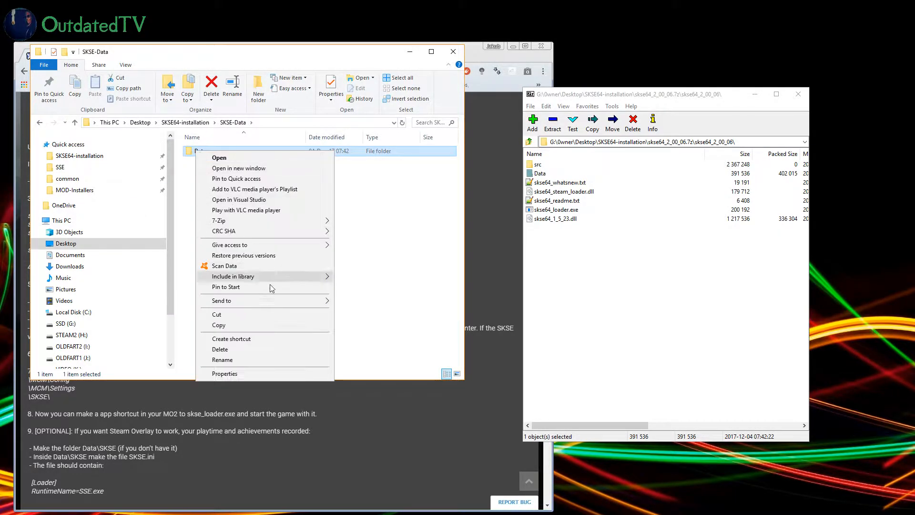
{"action": "mouse_move", "coordinate": [256, 222]}
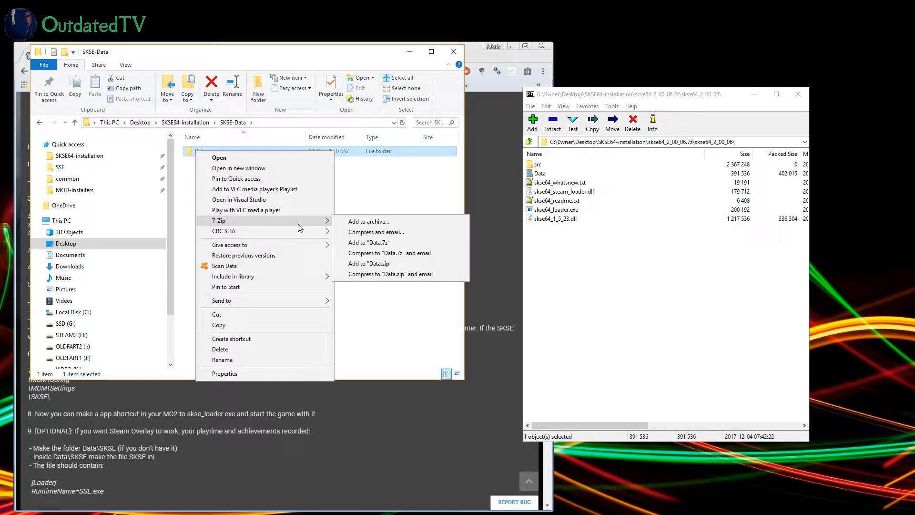
{"action": "left_click", "coordinate": [384, 222]}
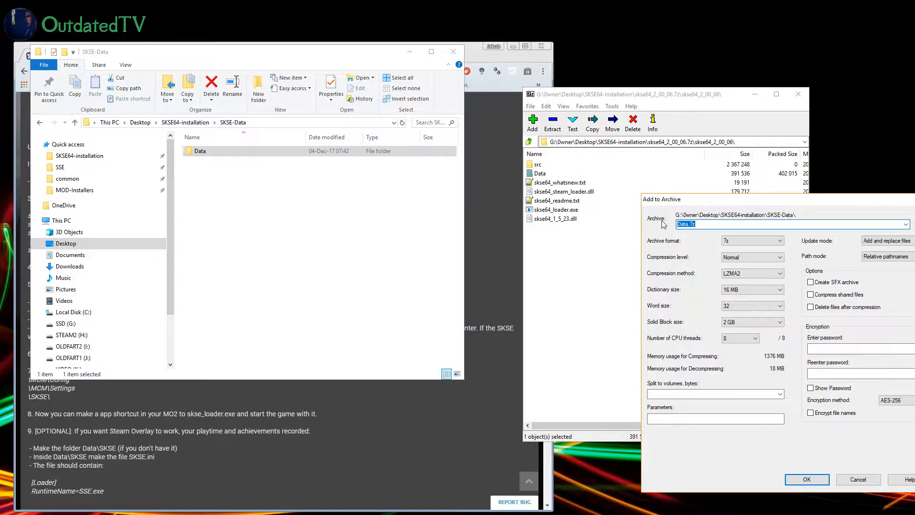
{"action": "left_click", "coordinate": [677, 224]}
{"action": "type", "text": "SKSE-206-"}
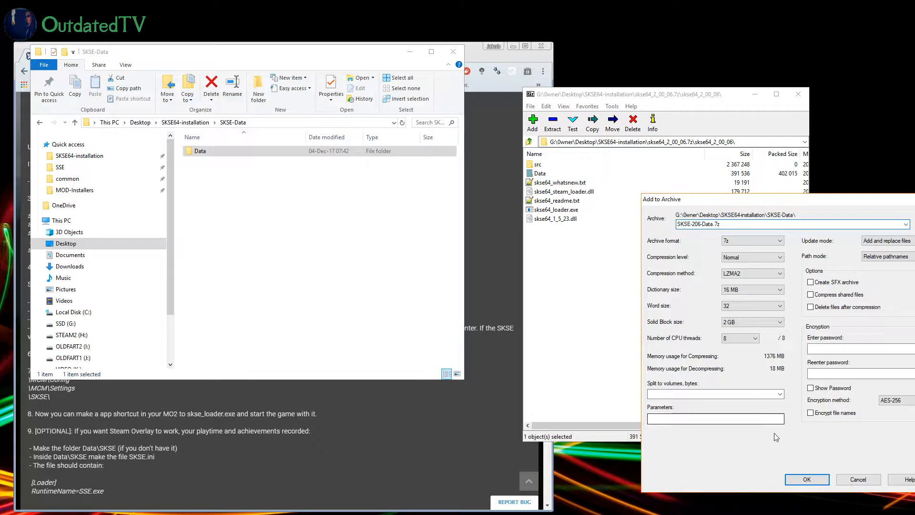
{"action": "left_click", "coordinate": [805, 479]}
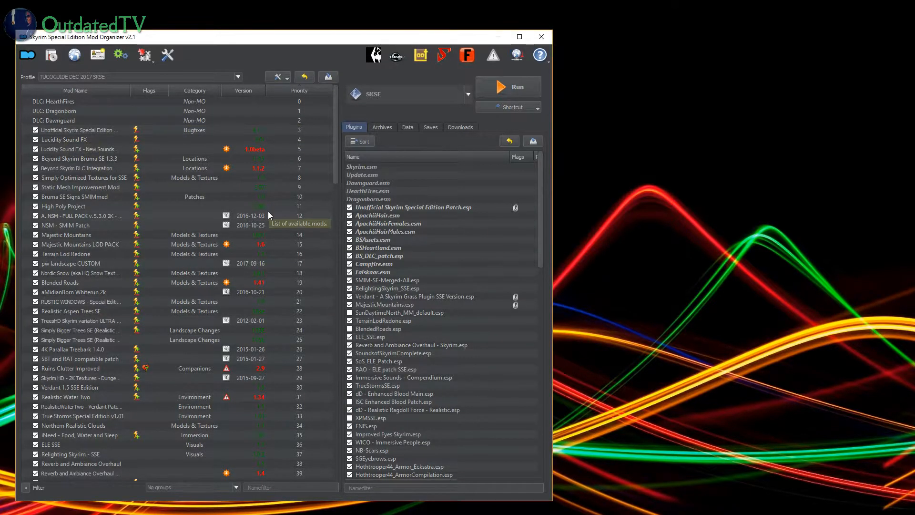
Step: In Mod Organizer 2, start installing a mod from the SKSE-206-Data.7z archive in SKSE64-installation\SKSE-Data
{"action": "key", "text": "alt+Tab"}
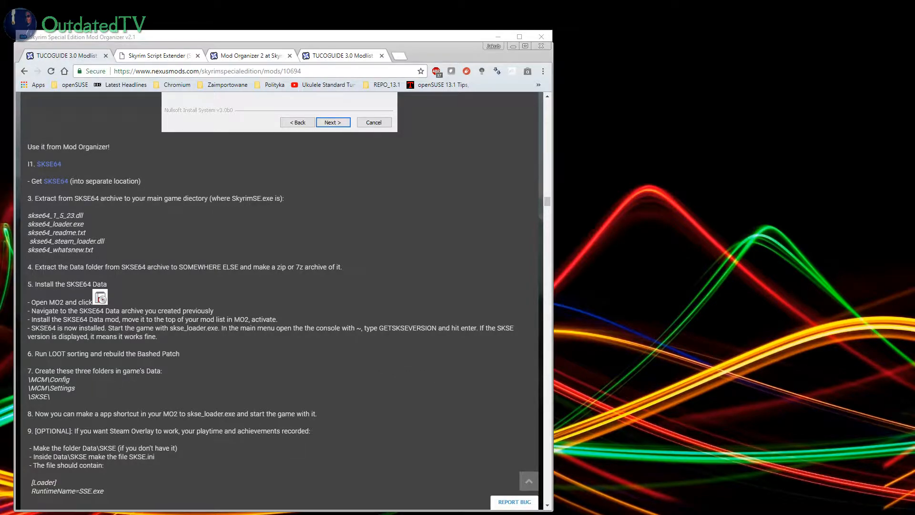
{"action": "key", "text": "super+Down"}
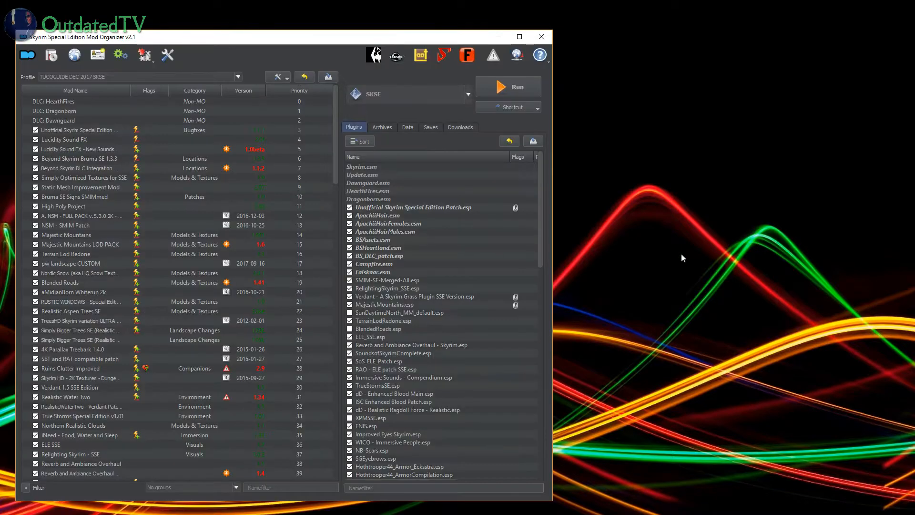
{"action": "left_click", "coordinate": [51, 55]}
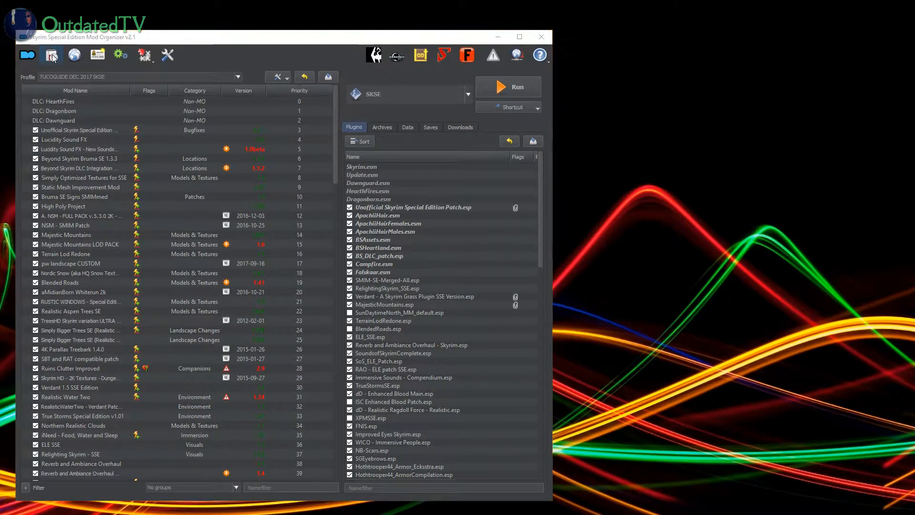
{"action": "scroll", "coordinate": [80, 189], "scroll_direction": "up", "scroll_amount": 3}
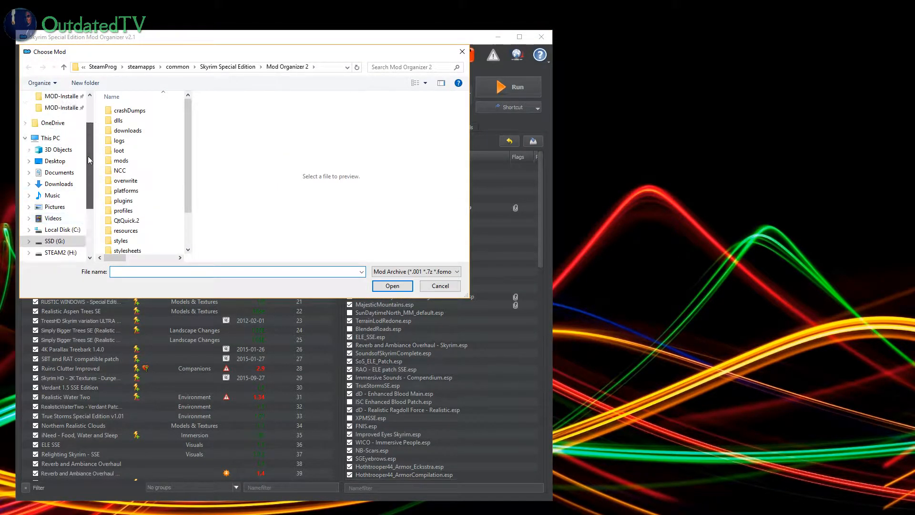
{"action": "left_click", "coordinate": [61, 115]}
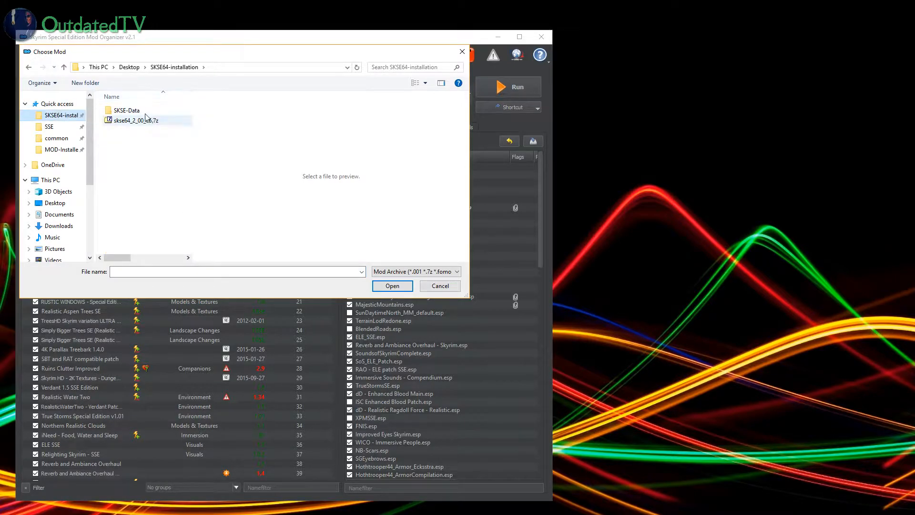
{"action": "double_click", "coordinate": [119, 111]}
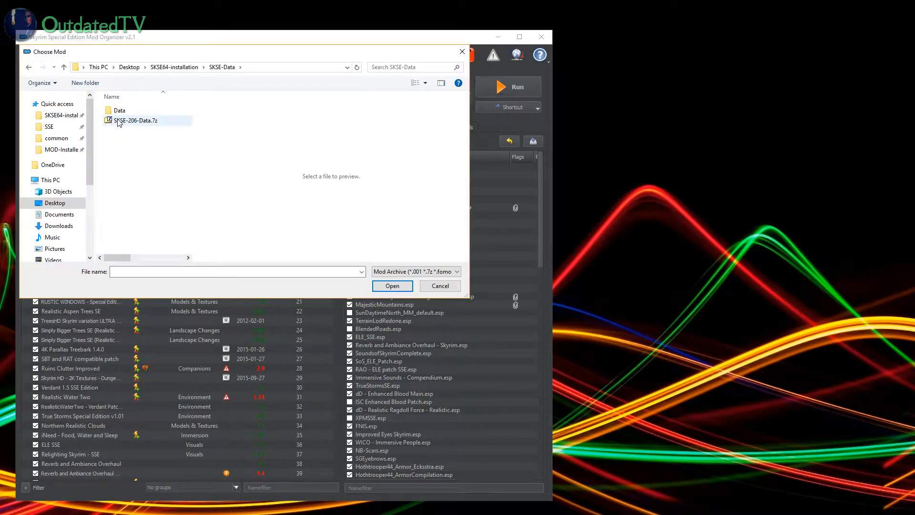
{"action": "left_click", "coordinate": [148, 125]}
{"action": "left_click", "coordinate": [392, 285]}
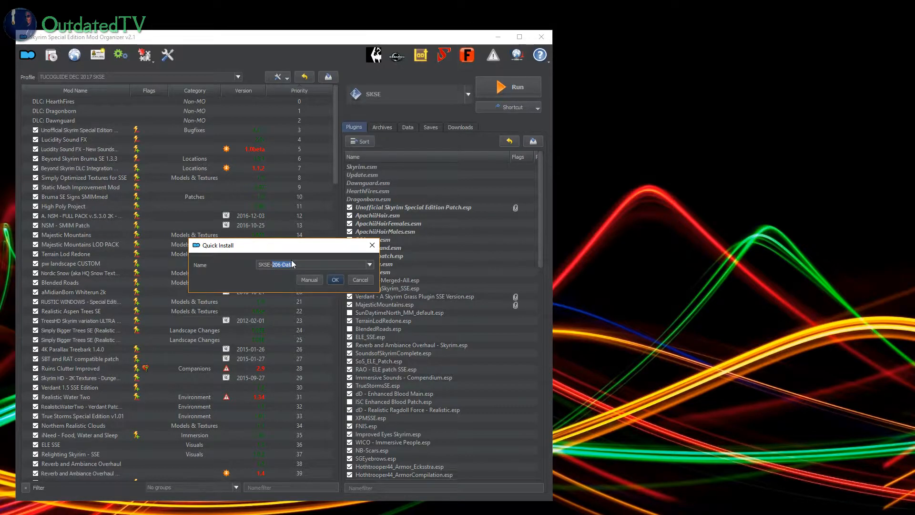
Step: Choose manual installation for the SKSE-206-Data mod and page through the installer's tutorial hints until they close
{"action": "left_click", "coordinate": [321, 264]}
{"action": "left_click", "coordinate": [309, 279]}
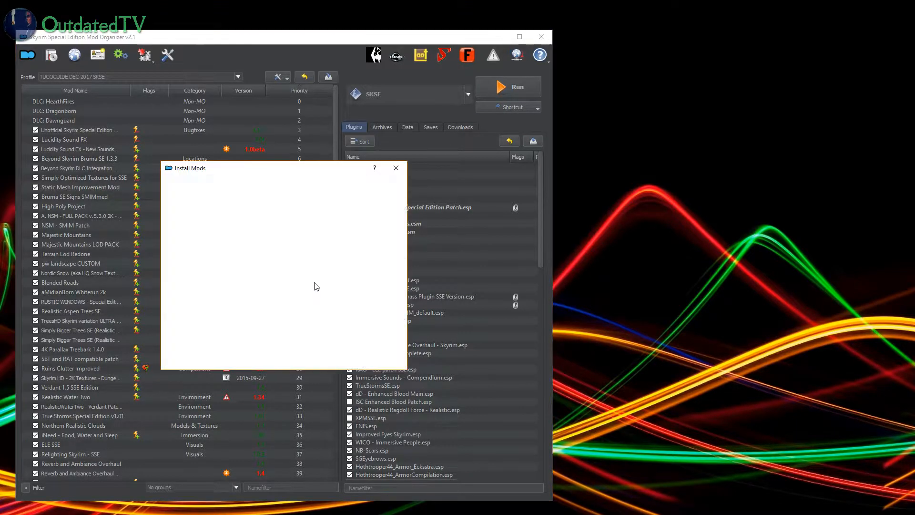
{"action": "left_click", "coordinate": [385, 333]}
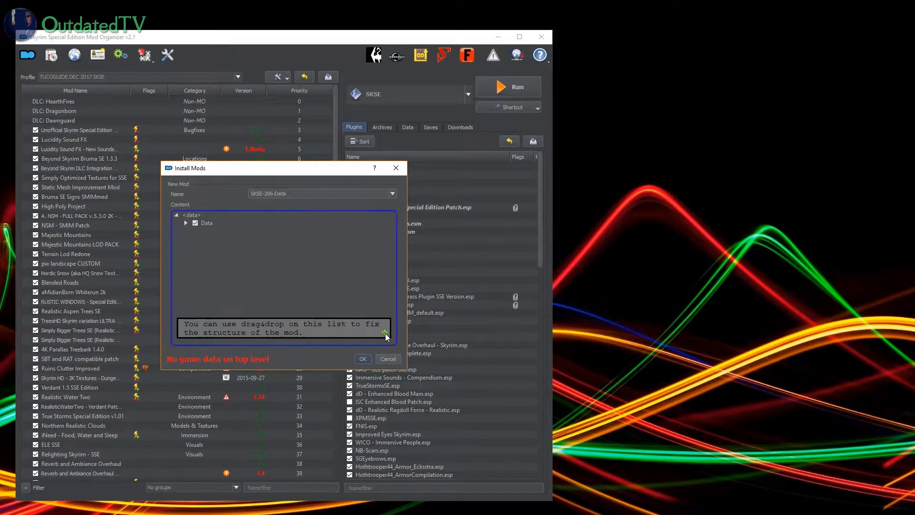
{"action": "left_click", "coordinate": [385, 333]}
{"action": "left_click", "coordinate": [385, 333]}
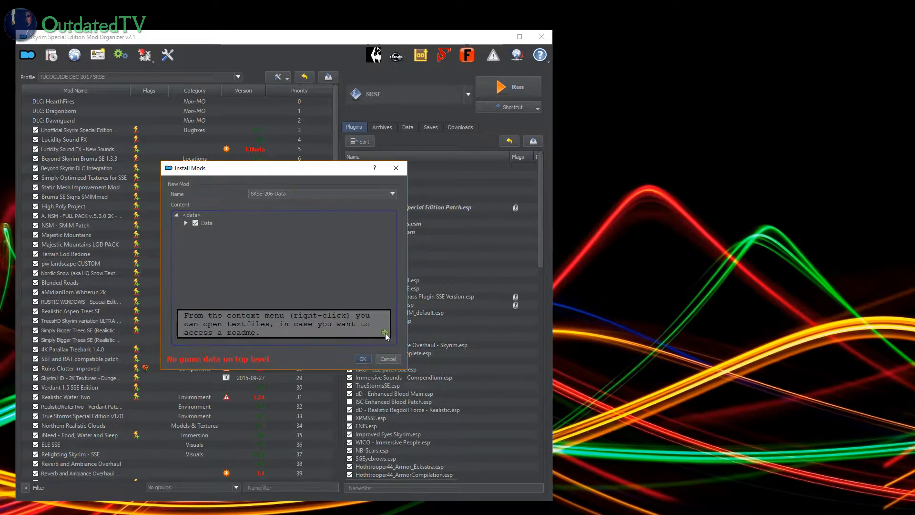
{"action": "left_click", "coordinate": [385, 333]}
{"action": "left_click", "coordinate": [385, 333]}
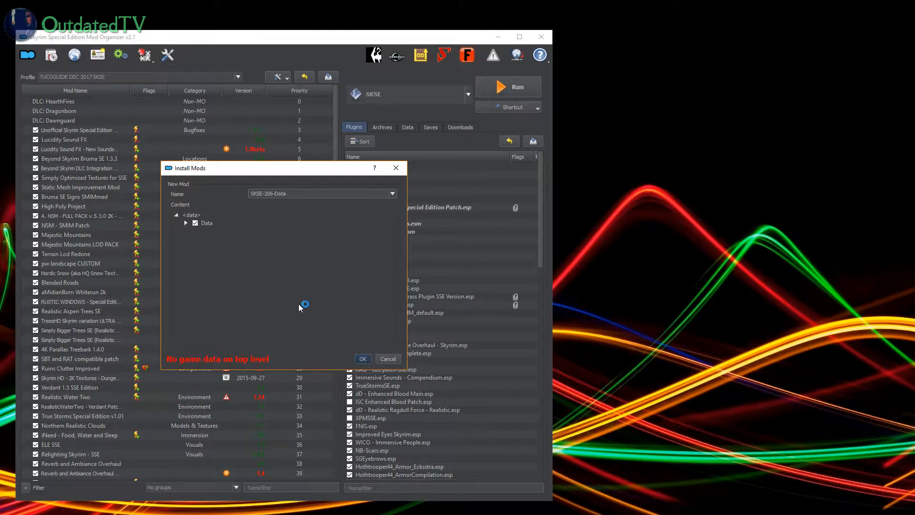
Step: Set the archive's Data folder as the data directory and install the SKSE-206-Data mod
{"action": "right_click", "coordinate": [199, 222]}
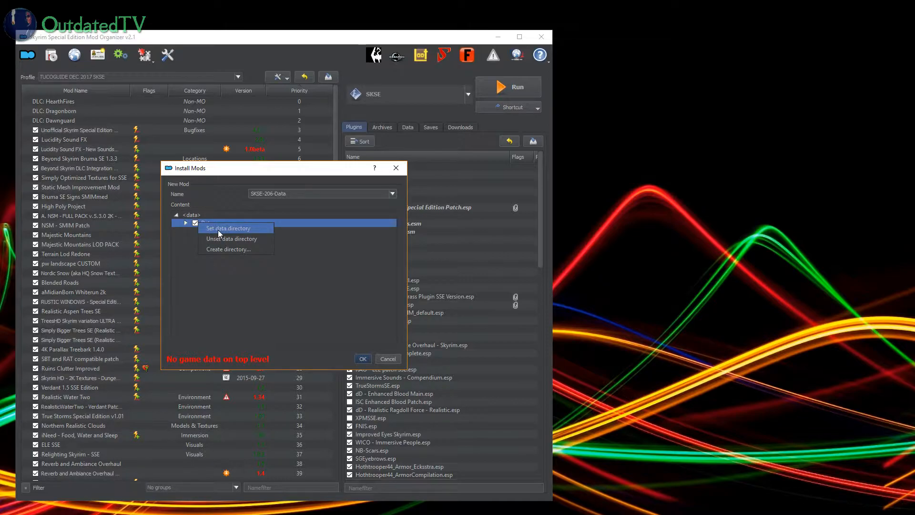
{"action": "left_click", "coordinate": [235, 227]}
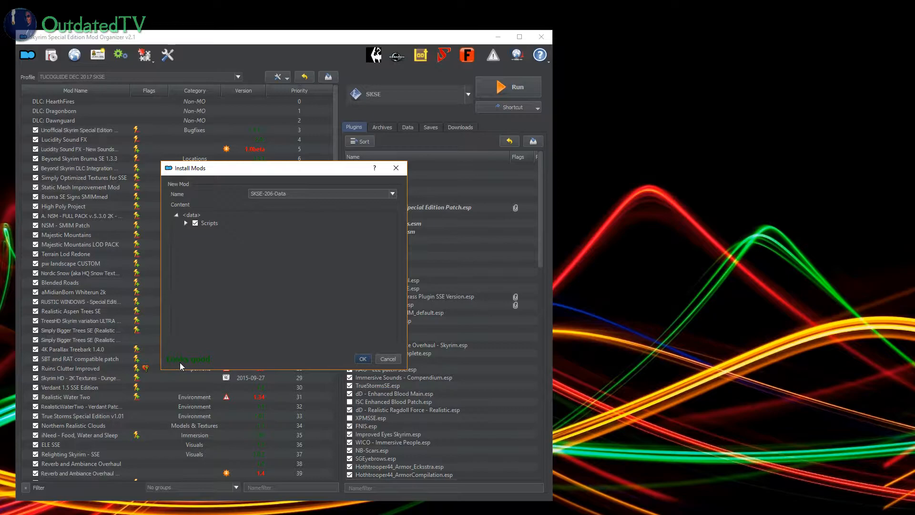
{"action": "left_click", "coordinate": [365, 360]}
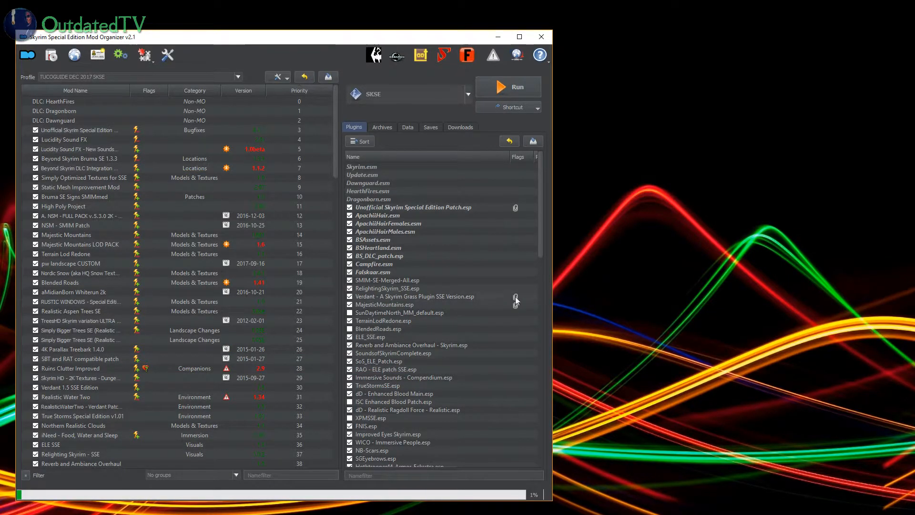
Step: Move the SKSE-206-Data mod to the top of the mod list, directly below DLC: Dawnguard, and activate it
{"action": "left_click_drag", "start_coordinate": [336, 152], "coordinate": [316, 477]}
{"action": "left_click_drag", "start_coordinate": [74, 464], "coordinate": [103, 124]}
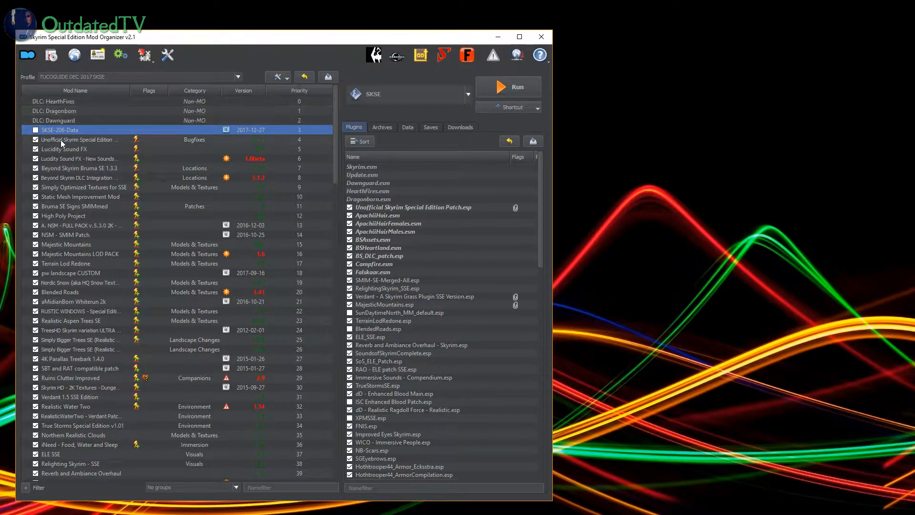
{"action": "left_click", "coordinate": [36, 130]}
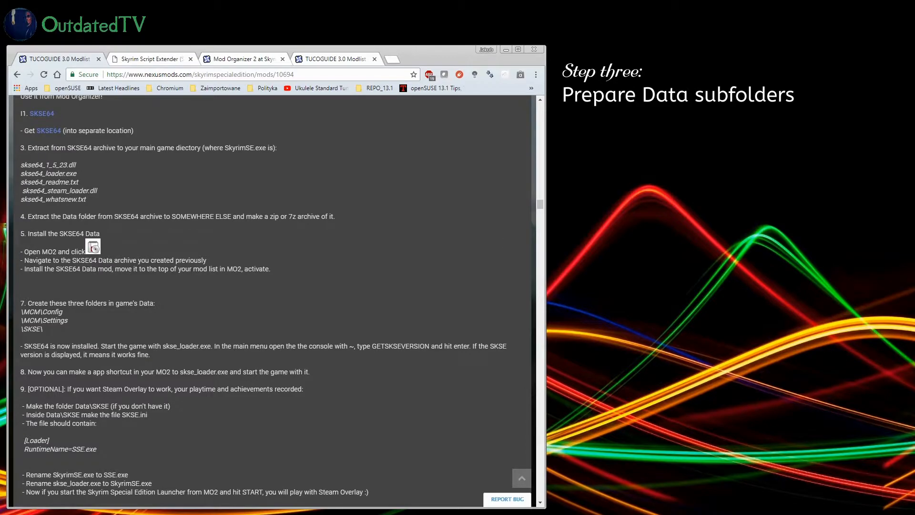
Step: Switch to File Explorer, place its window beside the guide, and open the Data folder of Skyrim Special Edition under steamapps\common
{"action": "key", "text": "alt+Tab"}
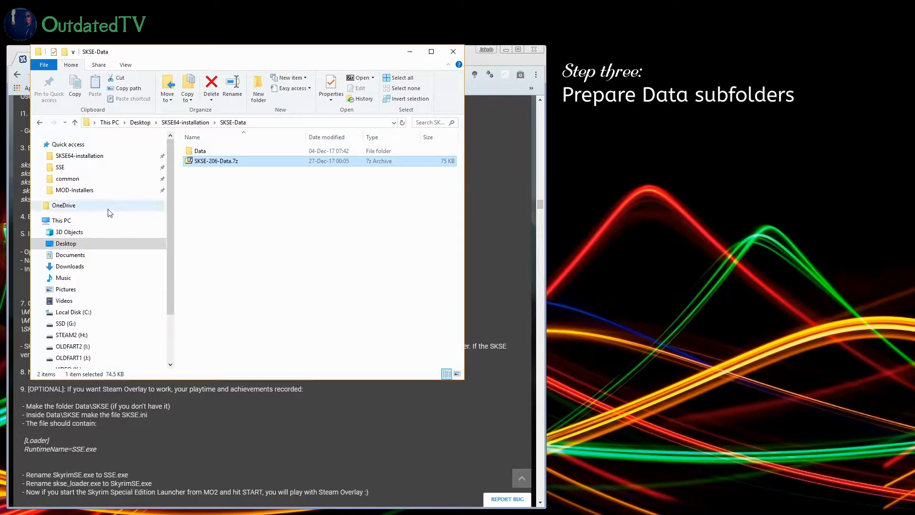
{"action": "left_click_drag", "start_coordinate": [159, 55], "coordinate": [581, 87]}
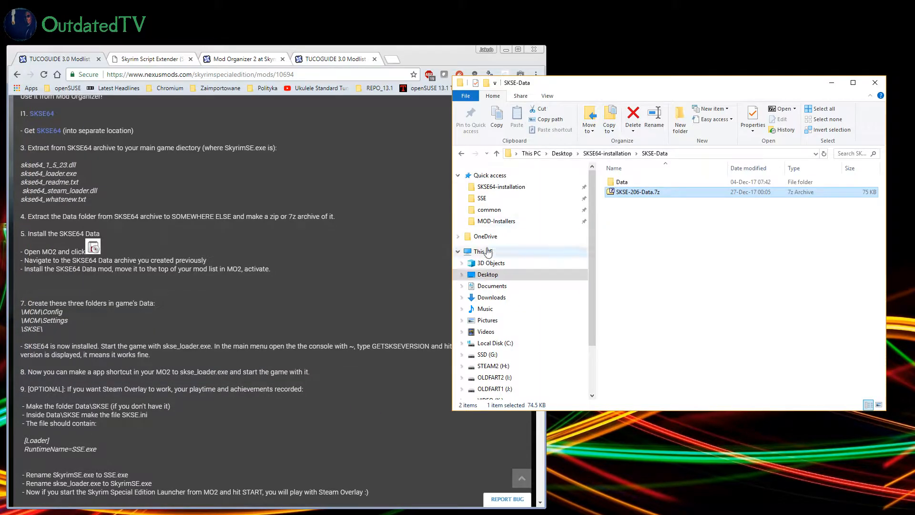
{"action": "left_click", "coordinate": [493, 210]}
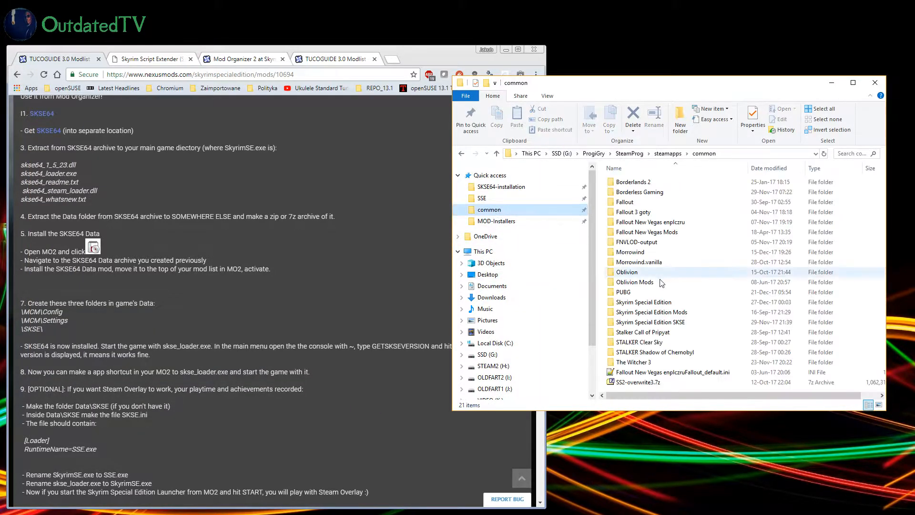
{"action": "double_click", "coordinate": [661, 307]}
{"action": "double_click", "coordinate": [621, 212]}
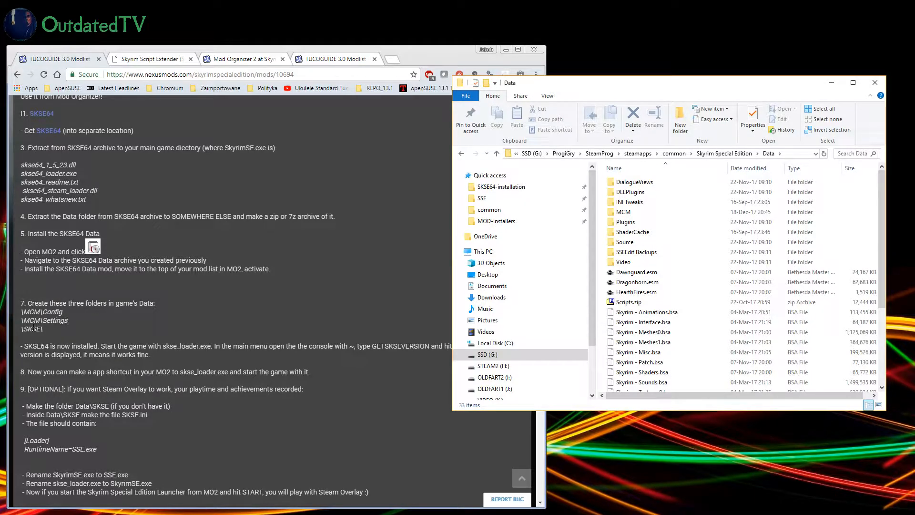
Step: Check the MCM folder for its Config and Settings subfolders and return to the game's Data folder
{"action": "double_click", "coordinate": [630, 214]}
{"action": "double_click", "coordinate": [624, 182]}
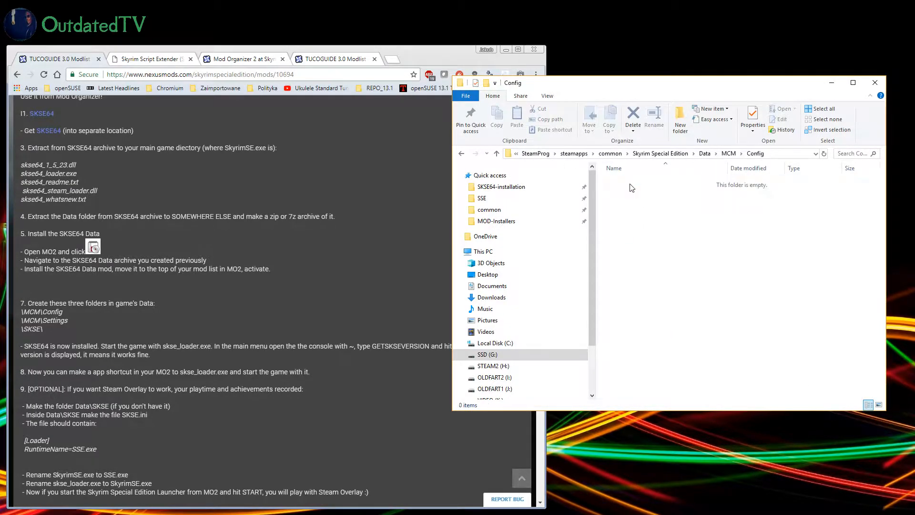
{"action": "key", "text": "BackSpace"}
{"action": "key", "text": "alt+Left"}
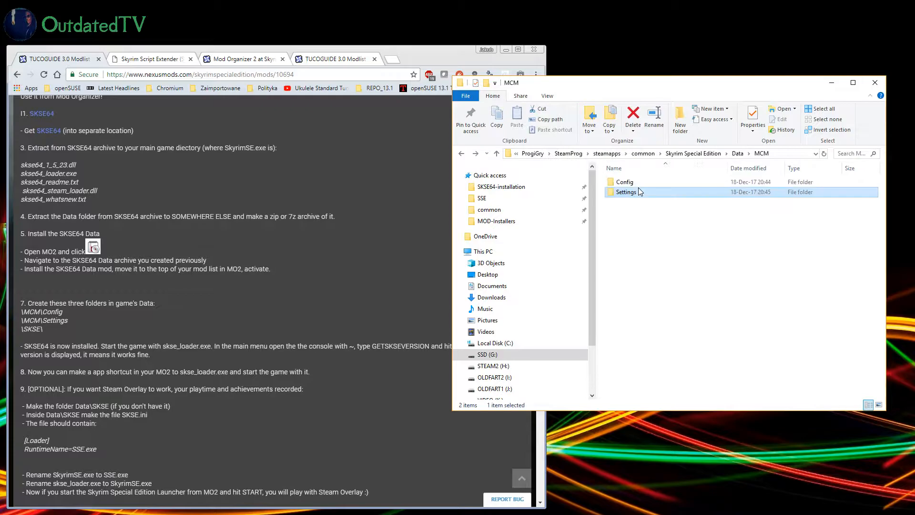
{"action": "key", "text": "alt+Left"}
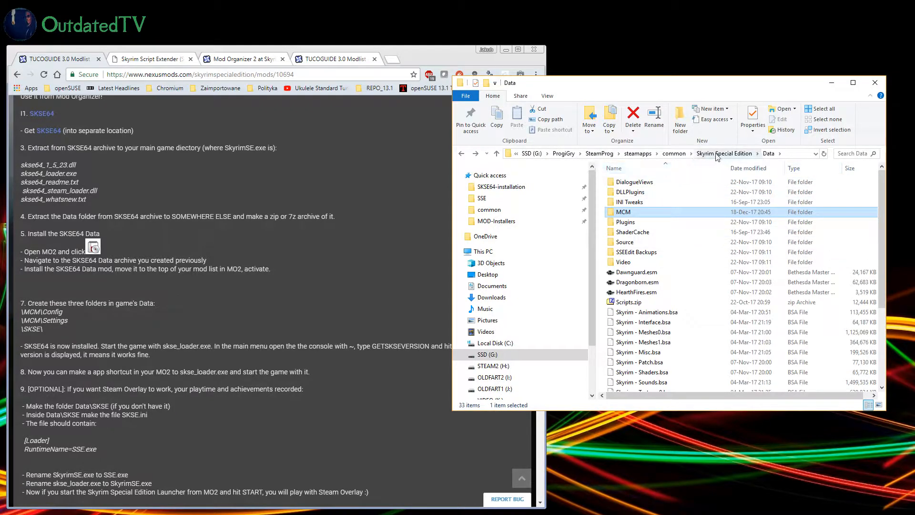
{"action": "double_click", "coordinate": [626, 214]}
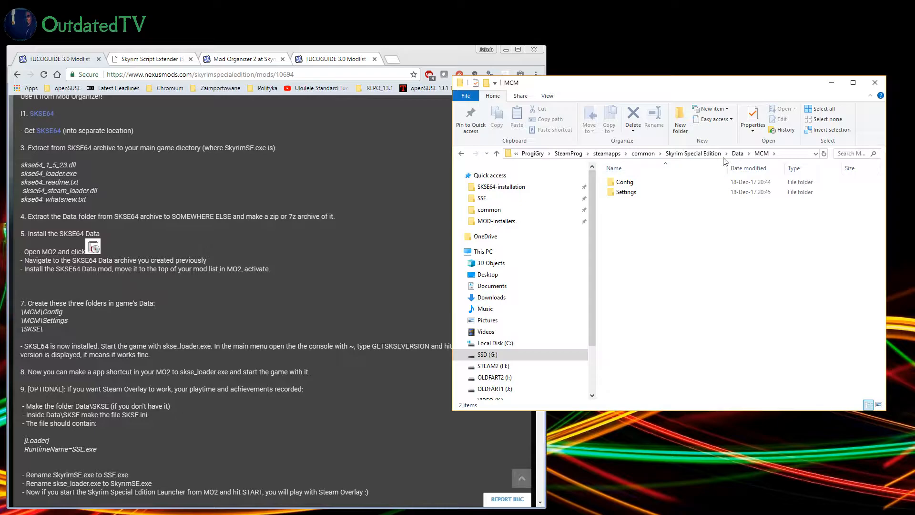
{"action": "left_click", "coordinate": [737, 153]}
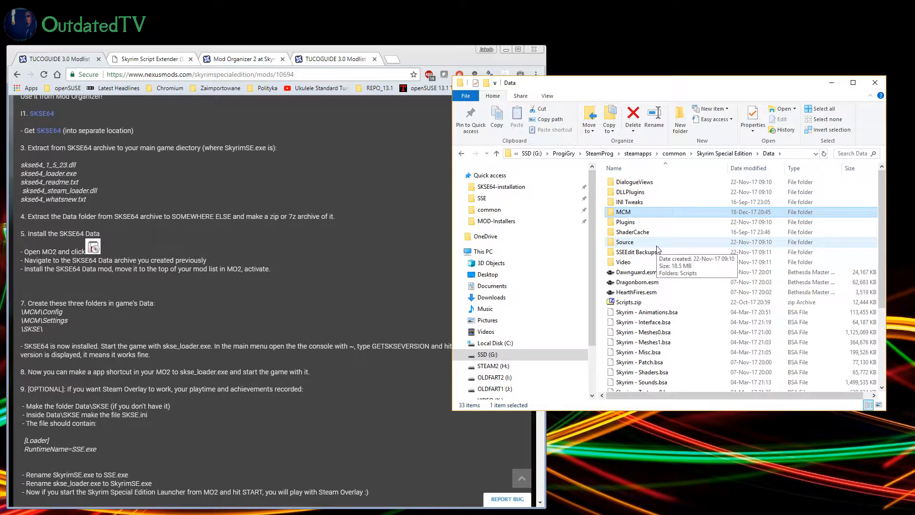
Step: Create a new folder named SKSE in the game's Data folder
{"action": "right_click", "coordinate": [603, 292]}
{"action": "mouse_move", "coordinate": [655, 418]}
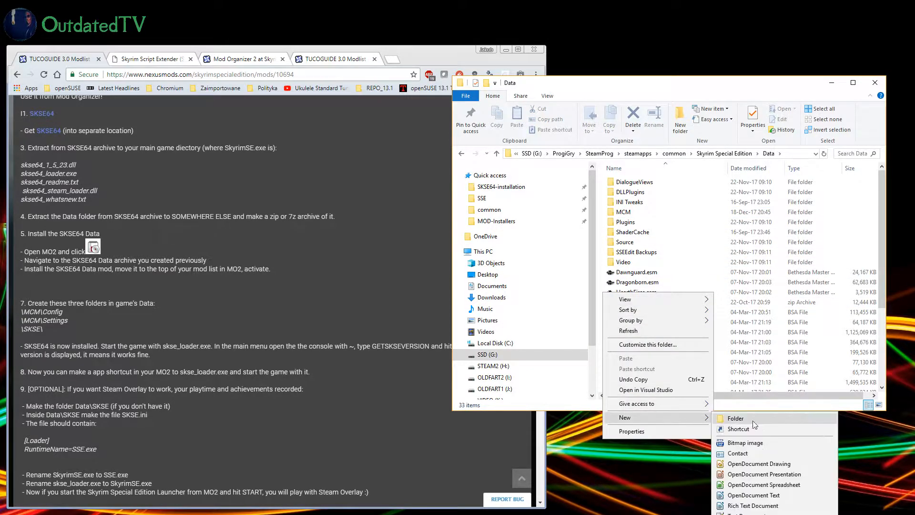
{"action": "left_click", "coordinate": [768, 421]}
{"action": "type", "text": "SKSE"}
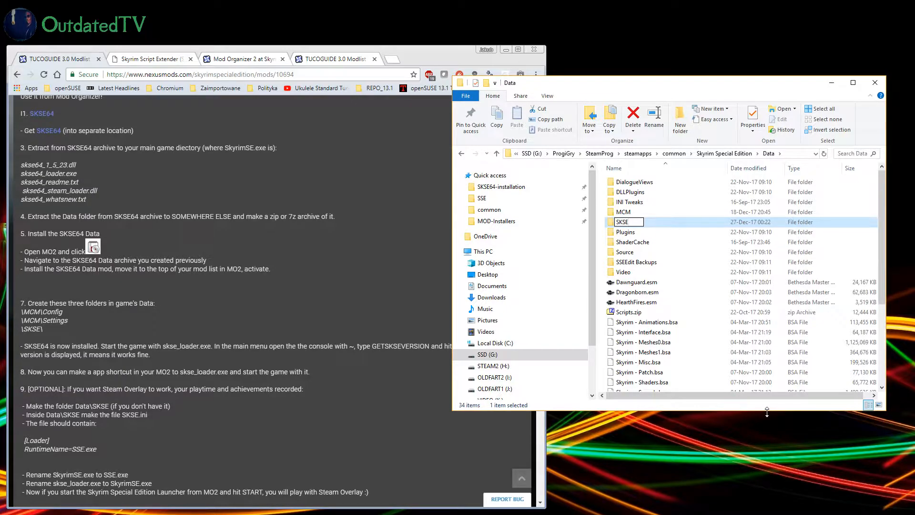
{"action": "key", "text": "Return"}
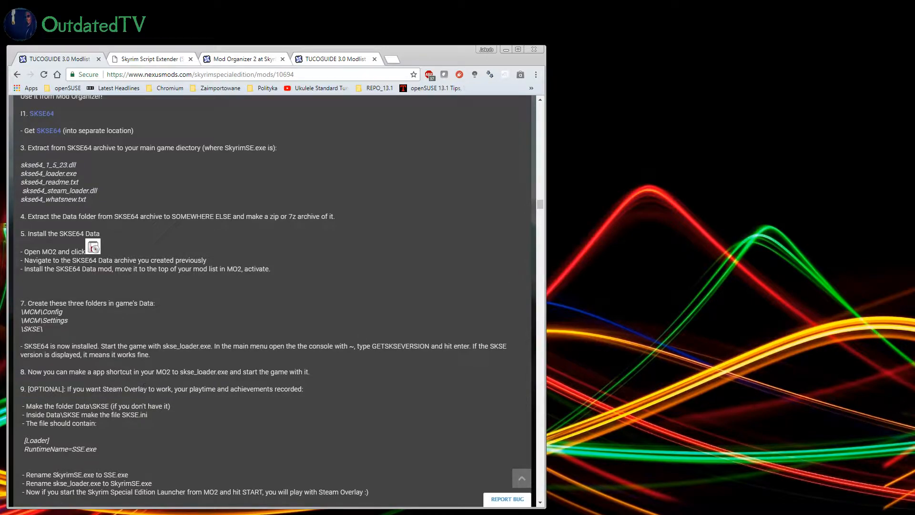
Step: Switch to Mod Organizer 2 and examine the SKSE executable's title, binary path and start-in folder without changing them
{"action": "key", "text": "alt+Tab"}
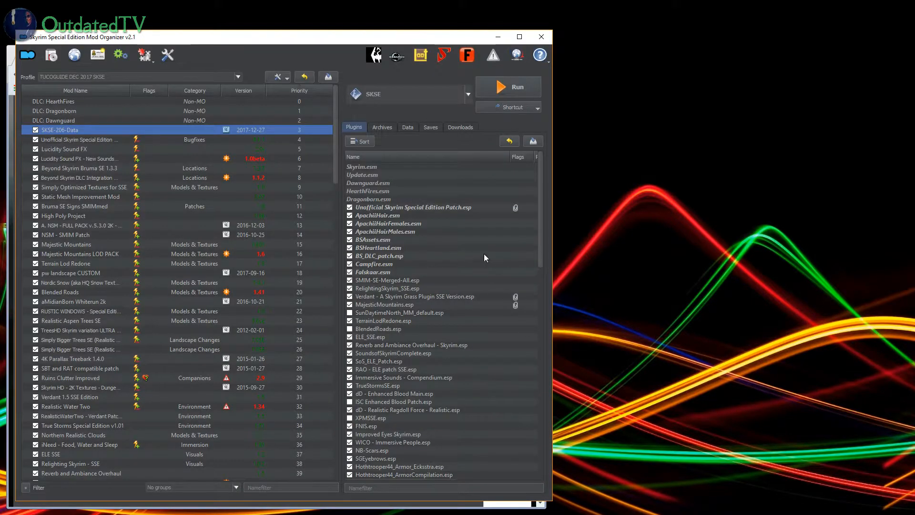
{"action": "left_click", "coordinate": [467, 97]}
{"action": "left_click", "coordinate": [467, 96]}
{"action": "left_click", "coordinate": [466, 98]}
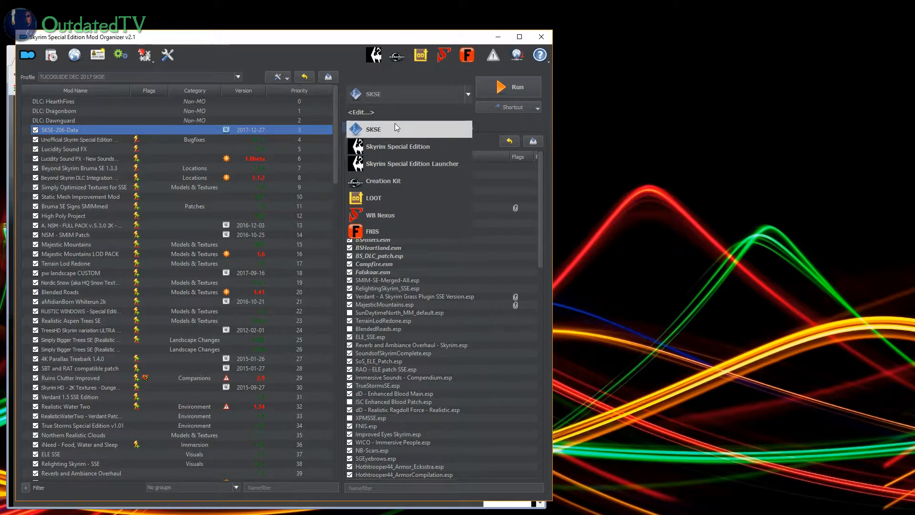
{"action": "left_click", "coordinate": [369, 116]}
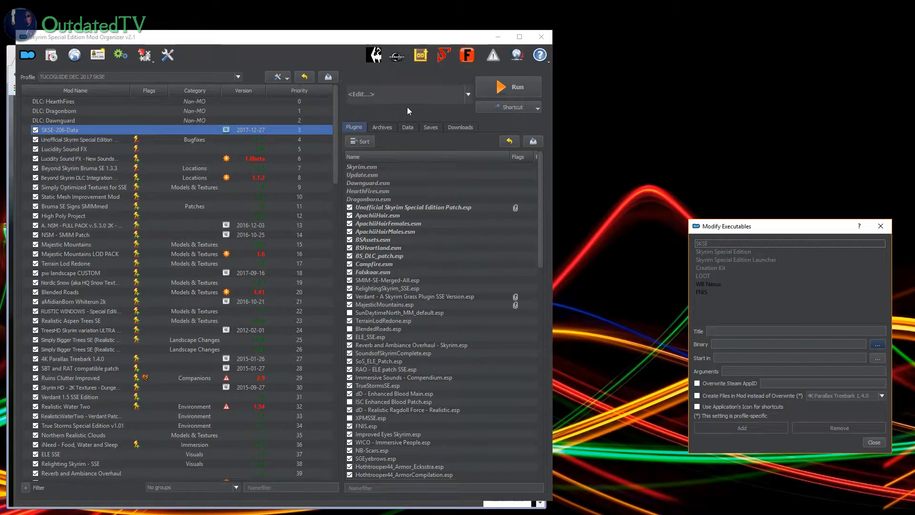
{"action": "left_click", "coordinate": [880, 225]}
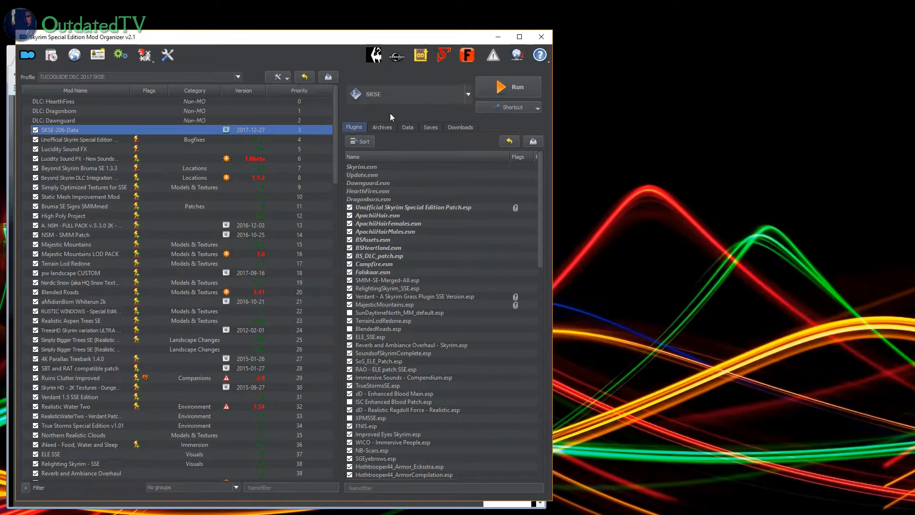
{"action": "left_click", "coordinate": [413, 94]}
{"action": "left_click", "coordinate": [363, 110]}
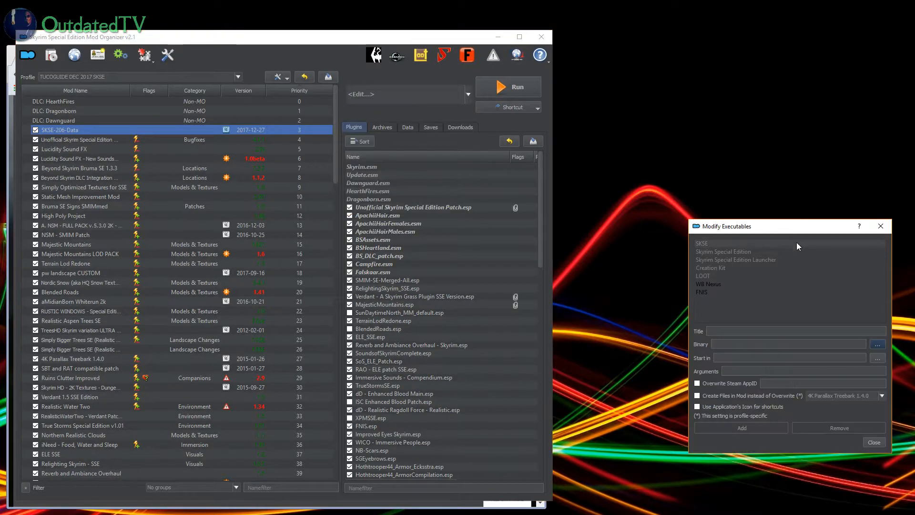
{"action": "left_click_drag", "start_coordinate": [767, 232], "coordinate": [296, 174]}
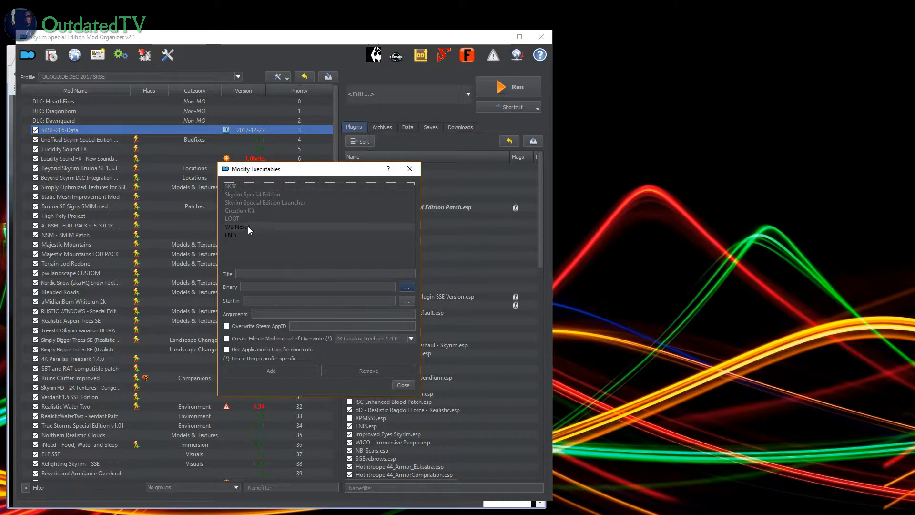
{"action": "left_click", "coordinate": [248, 188]}
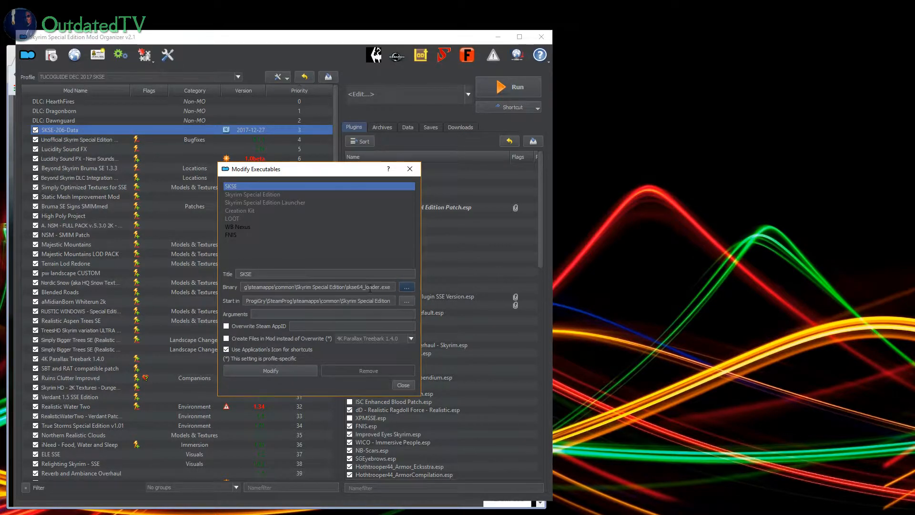
{"action": "left_click", "coordinate": [403, 385]}
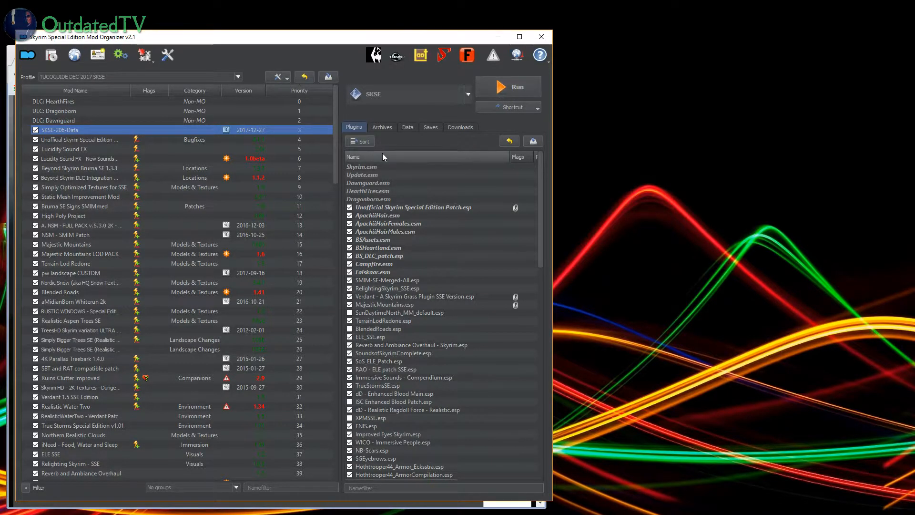
{"action": "mouse_move", "coordinate": [386, 169]}
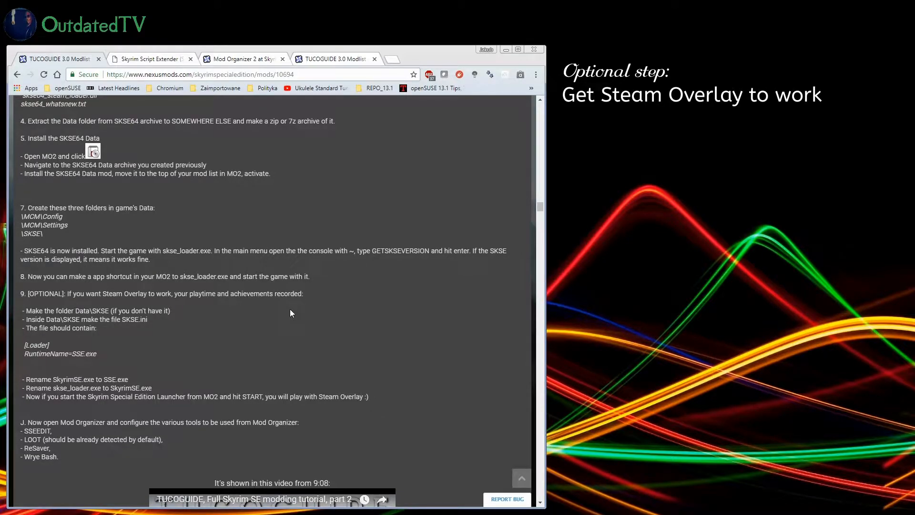
Step: Create an empty text file in the game's Data\SKSE folder and name it SKSE.ini, accepting the extension change
{"action": "scroll", "coordinate": [246, 425], "scroll_direction": "down", "scroll_amount": 1}
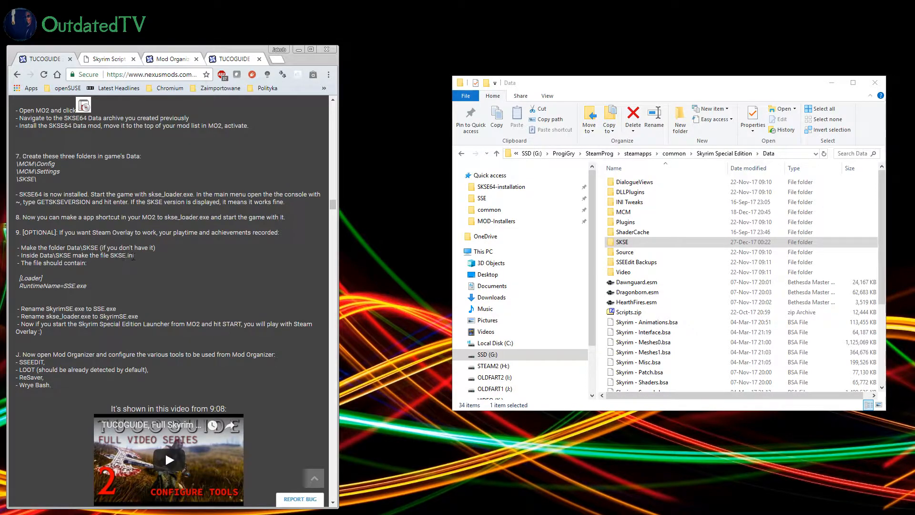
{"action": "left_click", "coordinate": [627, 246]}
{"action": "double_click", "coordinate": [627, 246]}
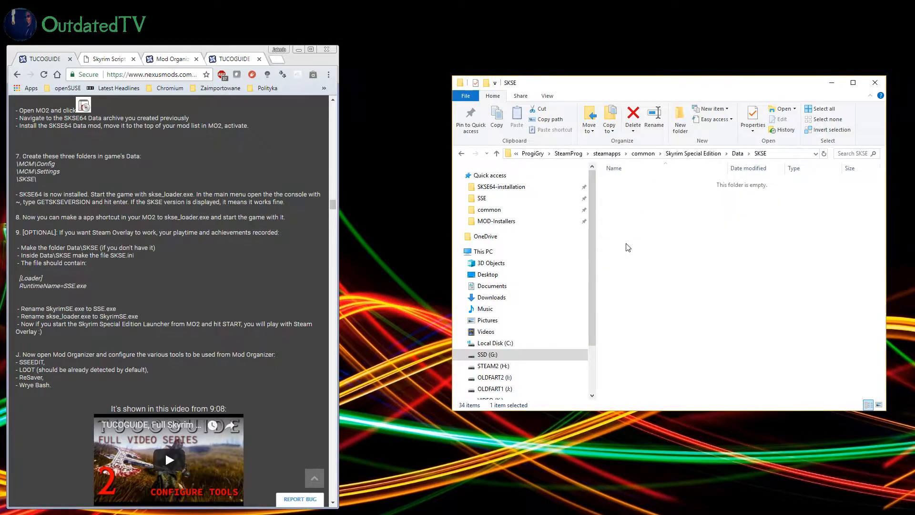
{"action": "right_click", "coordinate": [616, 213]}
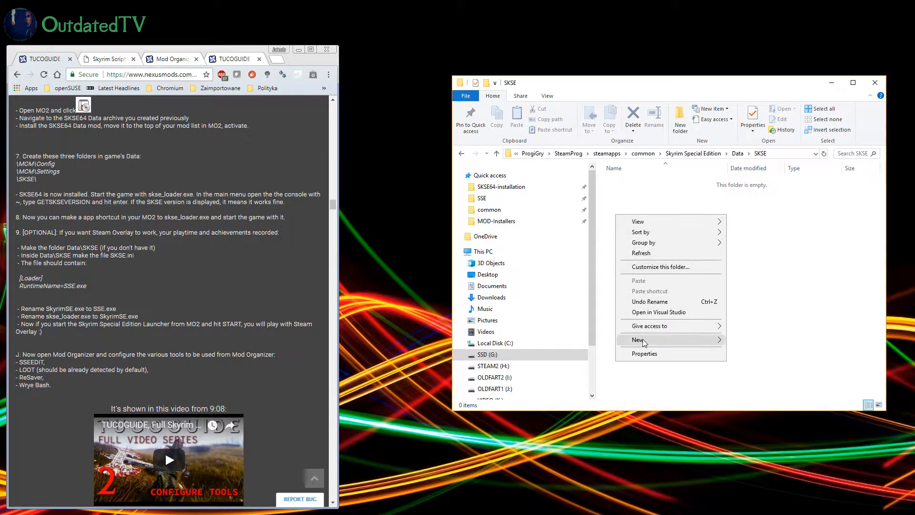
{"action": "mouse_move", "coordinate": [642, 342]}
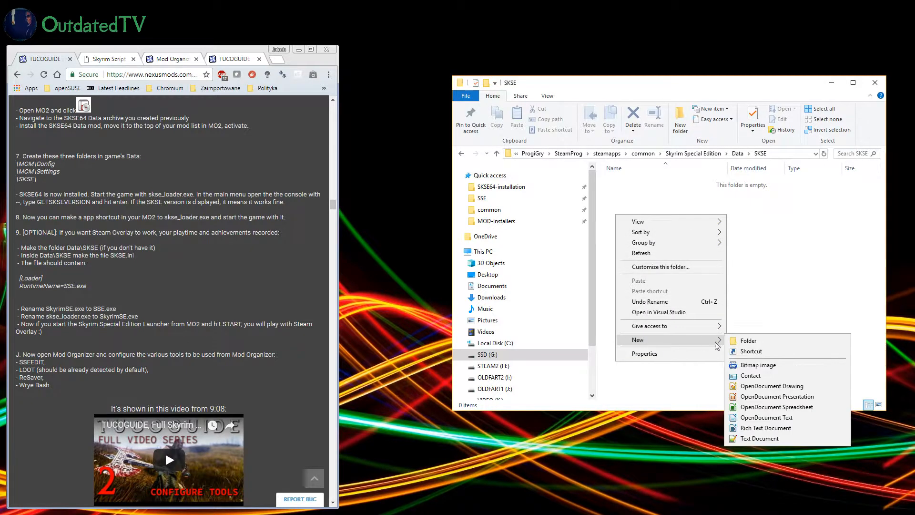
{"action": "left_click", "coordinate": [758, 438]}
{"action": "type", "text": "SKSE"}
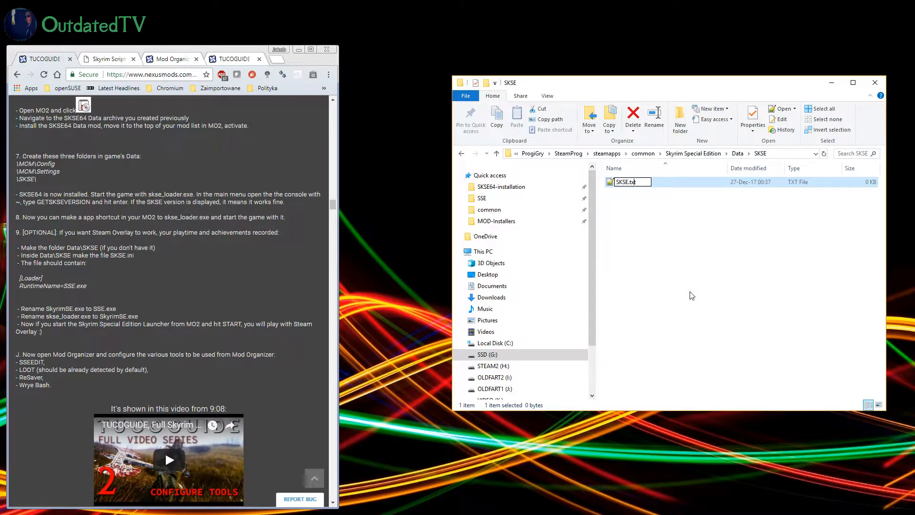
{"action": "key", "text": "BackSpace"}
{"action": "key", "text": "BackSpace"}
{"action": "key", "text": "BackSpace"}
{"action": "type", "text": "ini"}
{"action": "key", "text": "Return"}
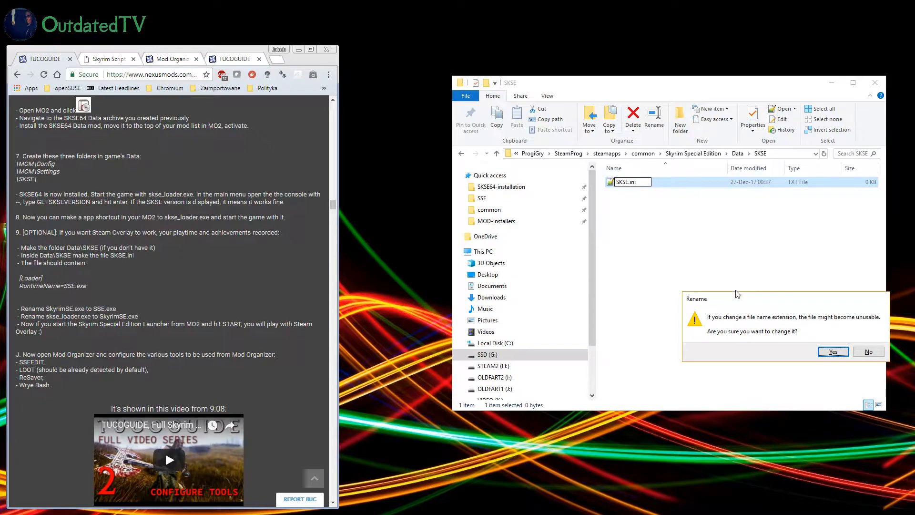
{"action": "left_click", "coordinate": [833, 352]}
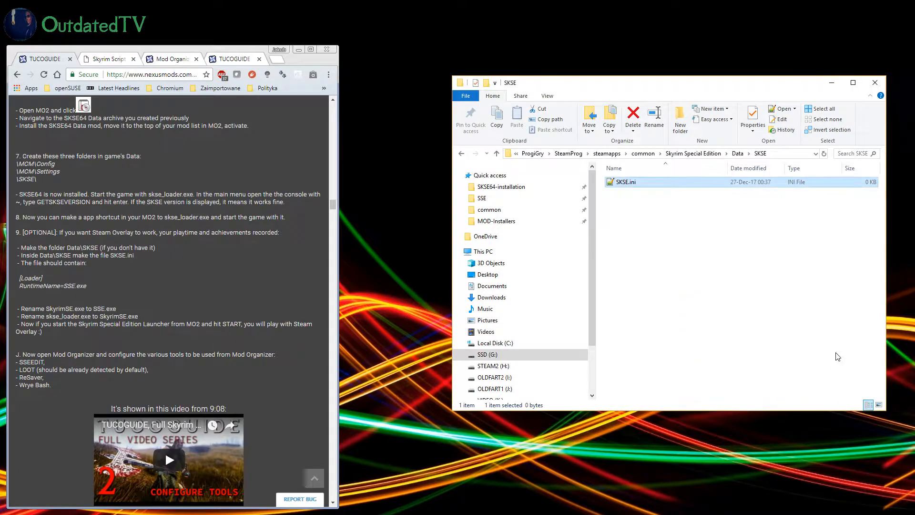
Step: Open SKSE.ini for editing beside the guide and copy in the guide's lines "[Loader]" and "RuntimeName=SSE.exe"
{"action": "double_click", "coordinate": [621, 184]}
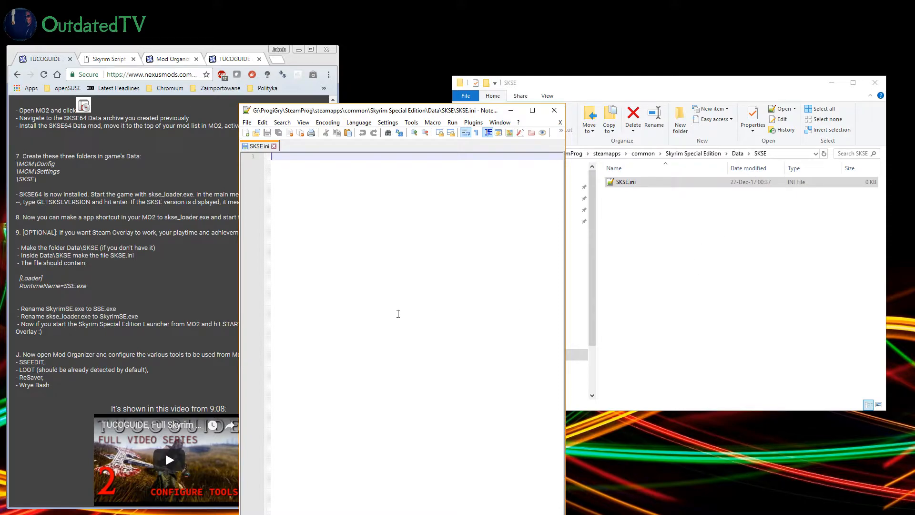
{"action": "left_click_drag", "start_coordinate": [351, 111], "coordinate": [470, 65]}
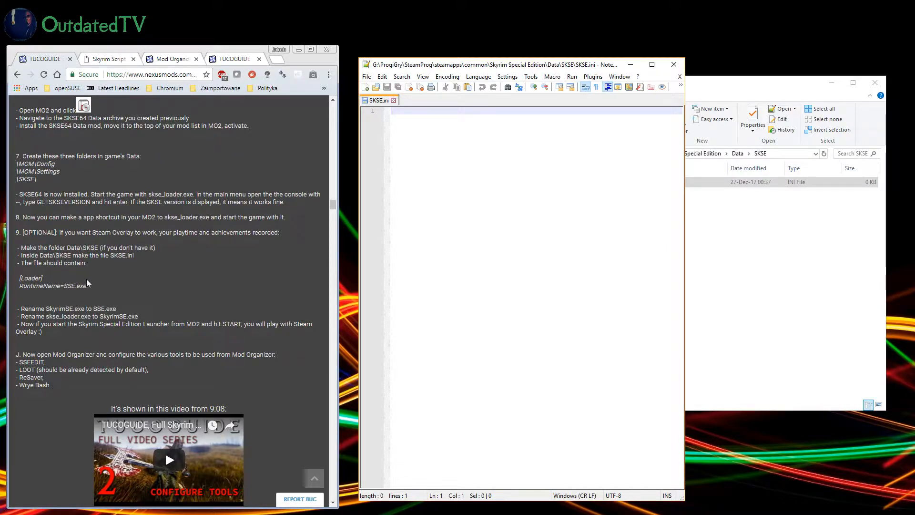
{"action": "left_click_drag", "start_coordinate": [90, 287], "coordinate": [19, 278]}
{"action": "key", "text": "ctrl+c"}
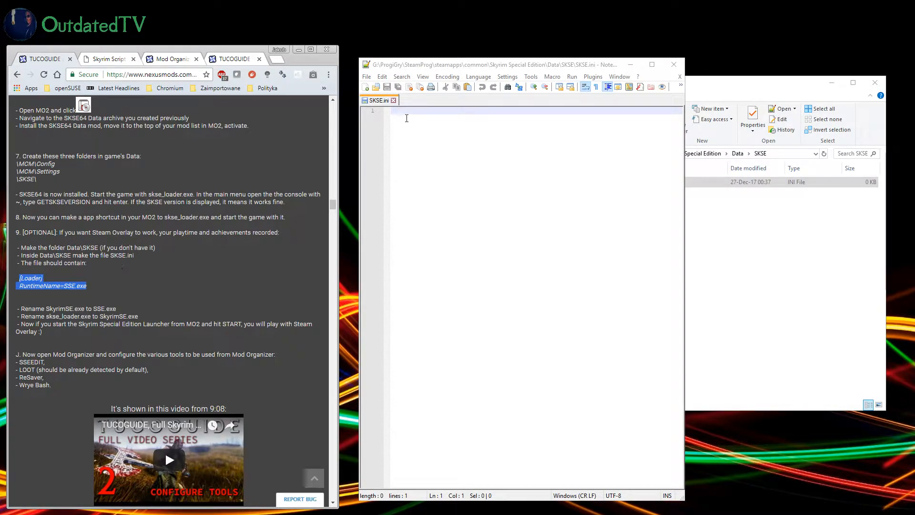
{"action": "left_click", "coordinate": [407, 119]}
{"action": "key", "text": "ctrl+v"}
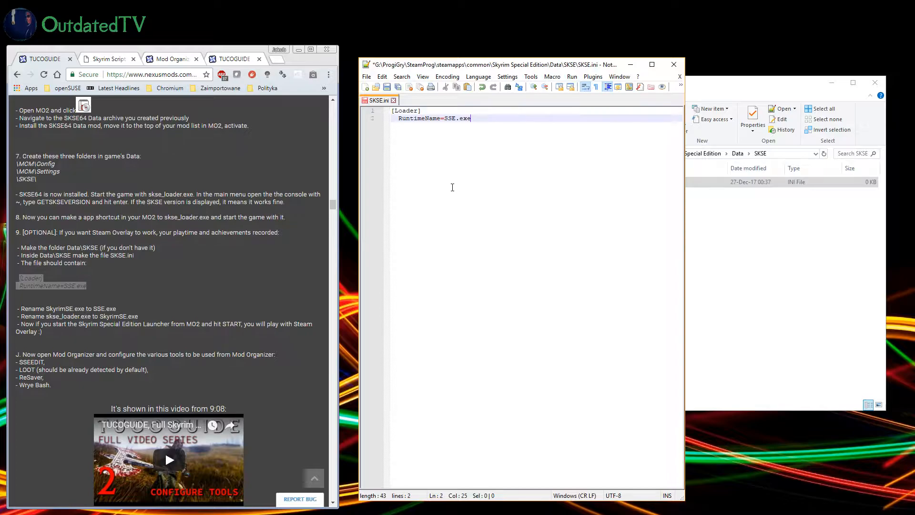
Step: Remove the indentation in front of RuntimeName=SSE.exe and save SKSE.ini
{"action": "left_click", "coordinate": [400, 118]}
{"action": "key", "text": "BackSpace"}
{"action": "key", "text": "BackSpace"}
{"action": "key", "text": "BackSpace"}
{"action": "key", "text": "BackSpace"}
{"action": "left_click", "coordinate": [467, 161]}
{"action": "left_click", "coordinate": [386, 86]}
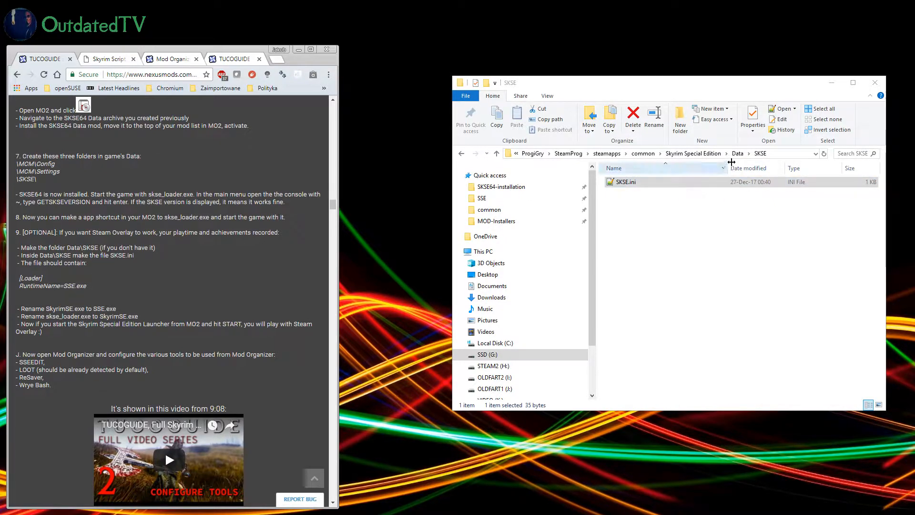
Step: Return to the Skyrim Special Edition folder in File Explorer and rename SkyrimSE.exe to SSE.exe
{"action": "left_click", "coordinate": [691, 154]}
{"action": "scroll", "coordinate": [650, 242], "scroll_direction": "down", "scroll_amount": 5}
{"action": "scroll", "coordinate": [651, 244], "scroll_direction": "down", "scroll_amount": 10}
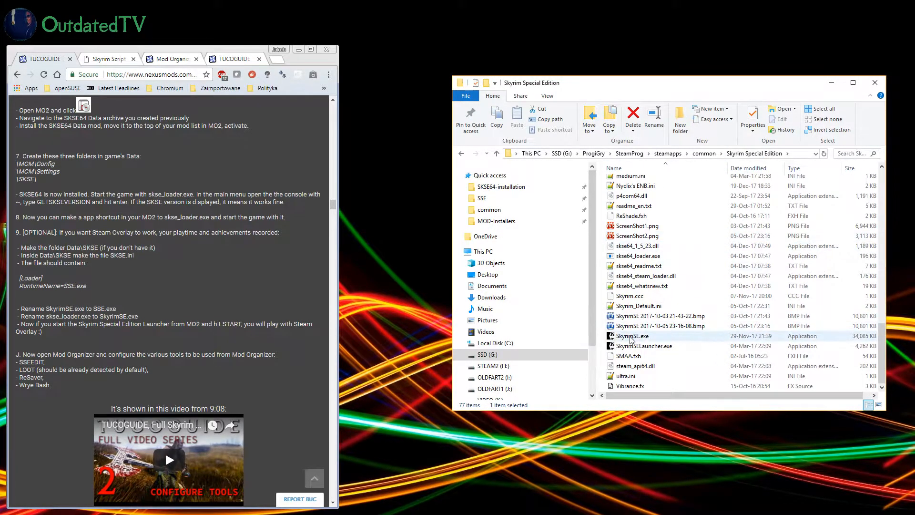
{"action": "left_click", "coordinate": [638, 336]}
{"action": "left_click", "coordinate": [634, 336]}
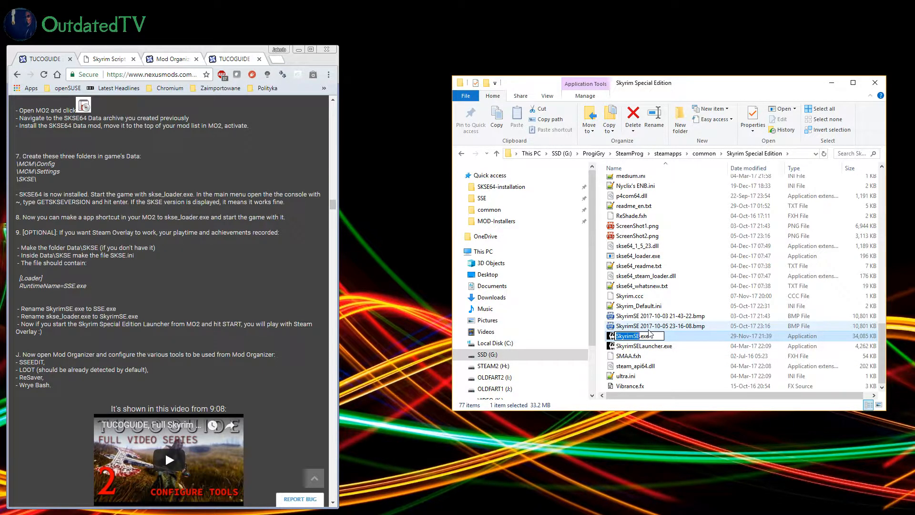
{"action": "type", "text": "SSE"}
{"action": "key", "text": "Return"}
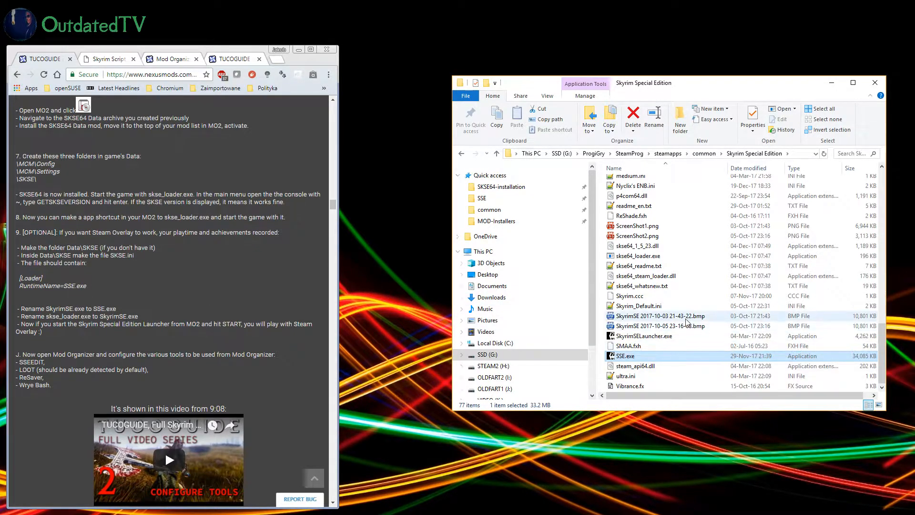
Step: Rename skse64_loader.exe to SkyrimSE.exe in the Skyrim Special Edition folder
{"action": "left_click", "coordinate": [687, 257]}
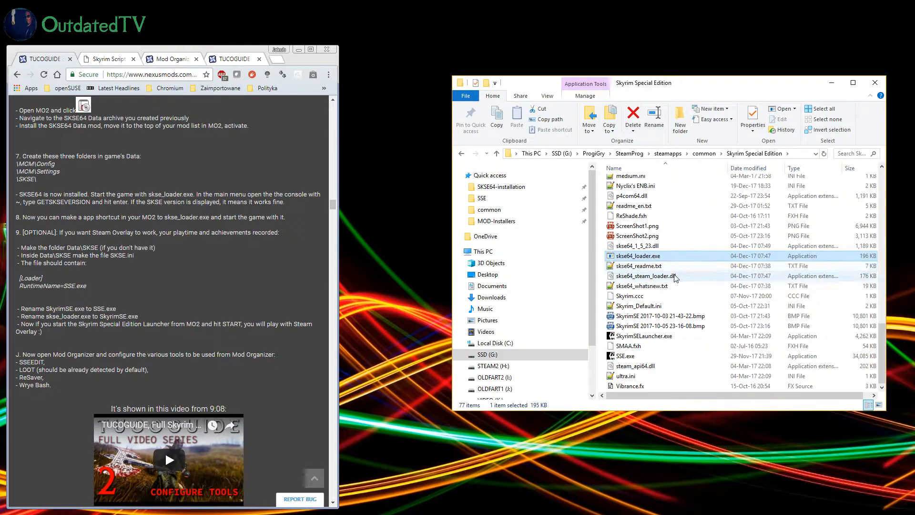
{"action": "left_click", "coordinate": [651, 258]}
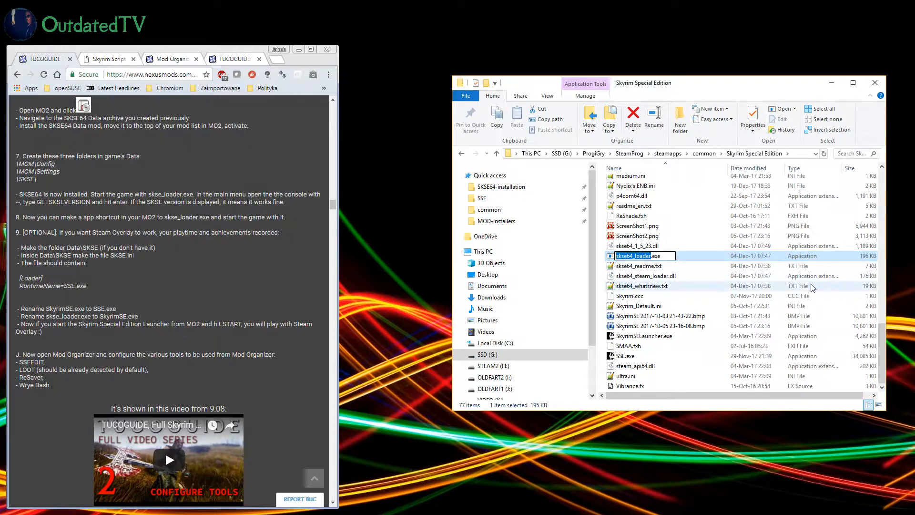
{"action": "type", "text": "SkyrimSE"}
{"action": "key", "text": "Return"}
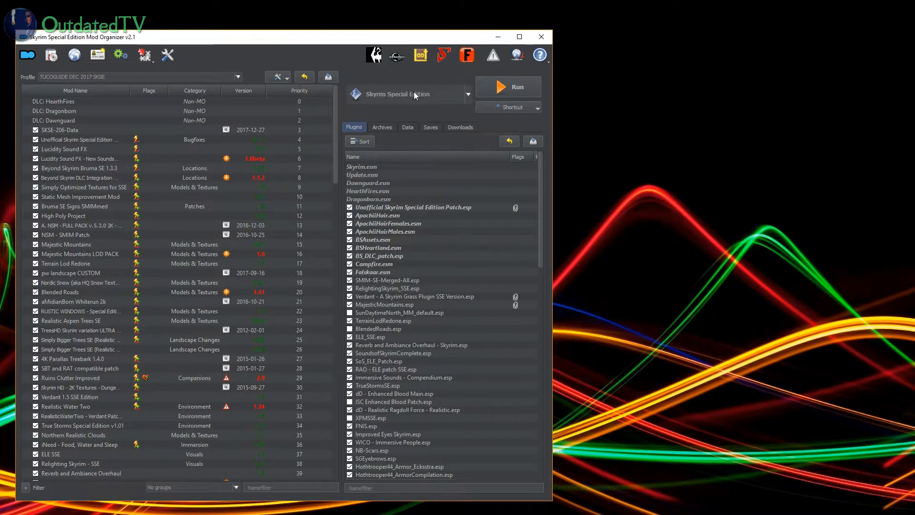
Step: Run Skyrim Special Edition Launcher from Mod Organizer 2 and reposition the launcher window
{"action": "left_click", "coordinate": [467, 98]}
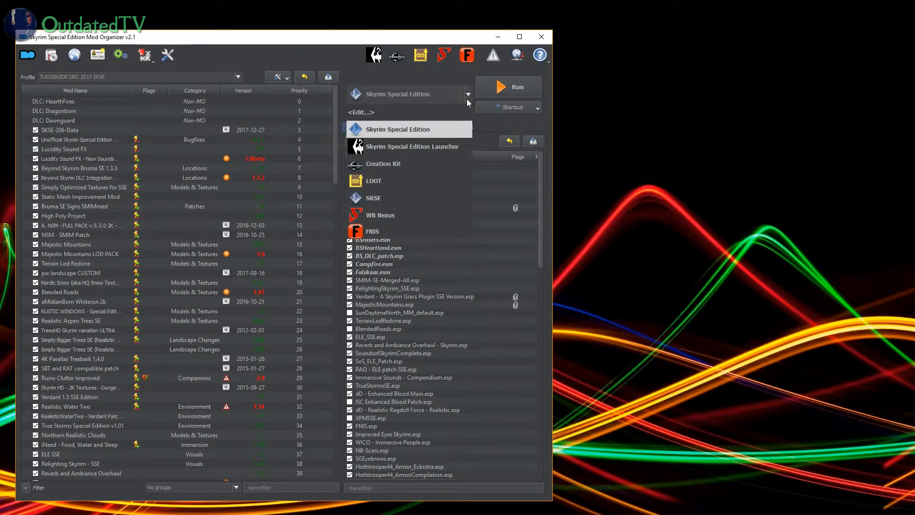
{"action": "left_click", "coordinate": [430, 151]}
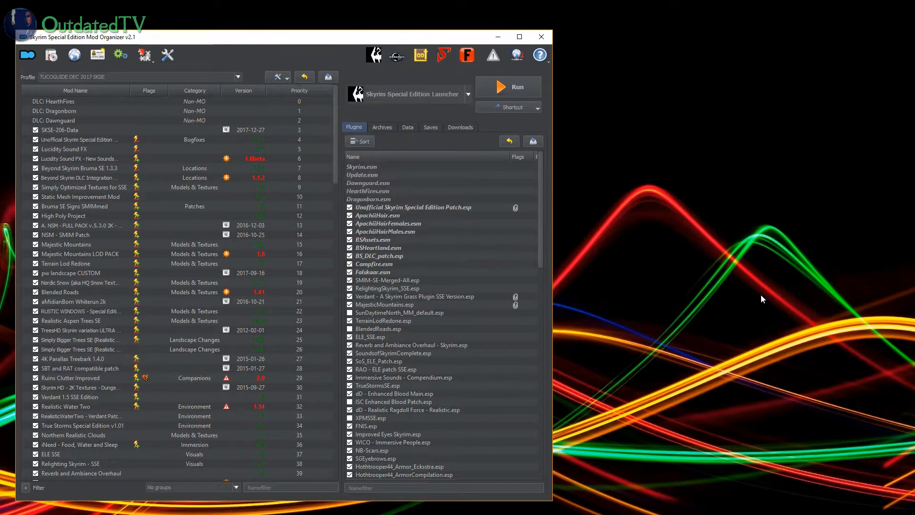
{"action": "left_click", "coordinate": [514, 90]}
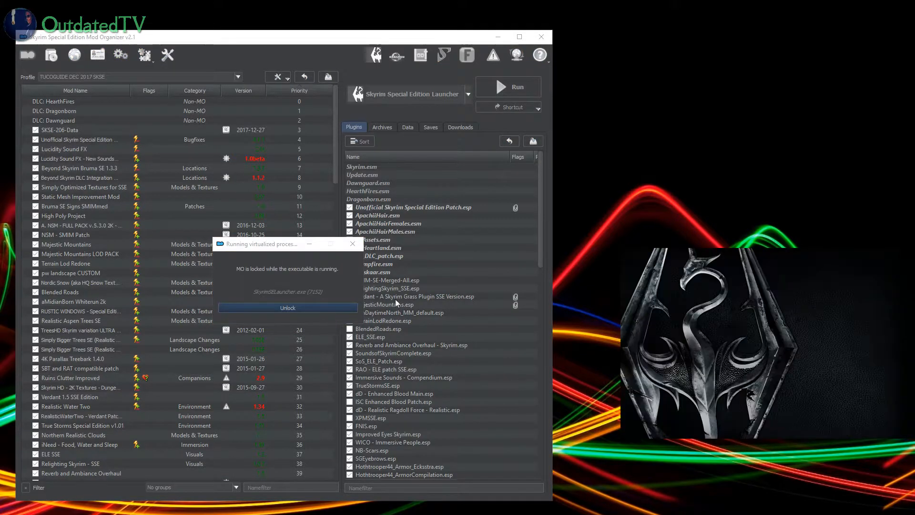
{"action": "left_click_drag", "start_coordinate": [737, 263], "coordinate": [437, 237]}
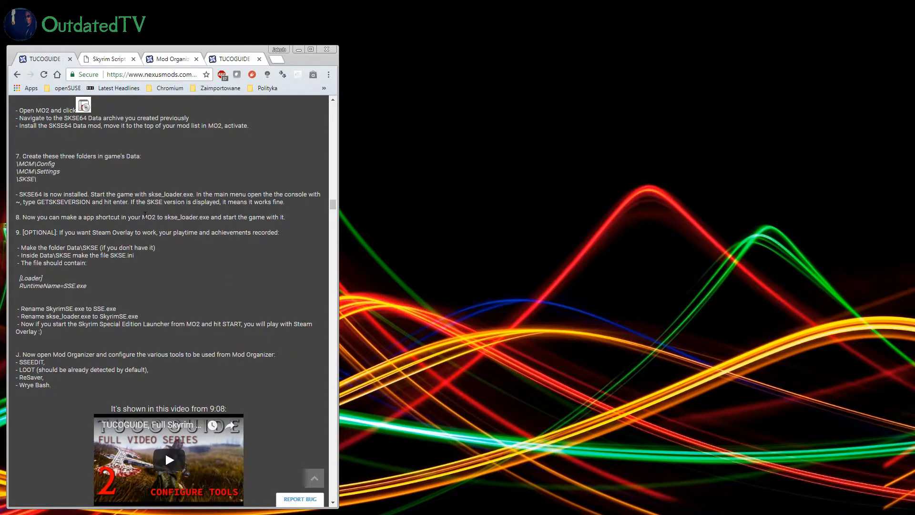
Step: Read the guide's sections on configuring tools in Mod Organizer and on what to do before making changes to the game
{"action": "scroll", "coordinate": [182, 320], "scroll_direction": "down", "scroll_amount": 1}
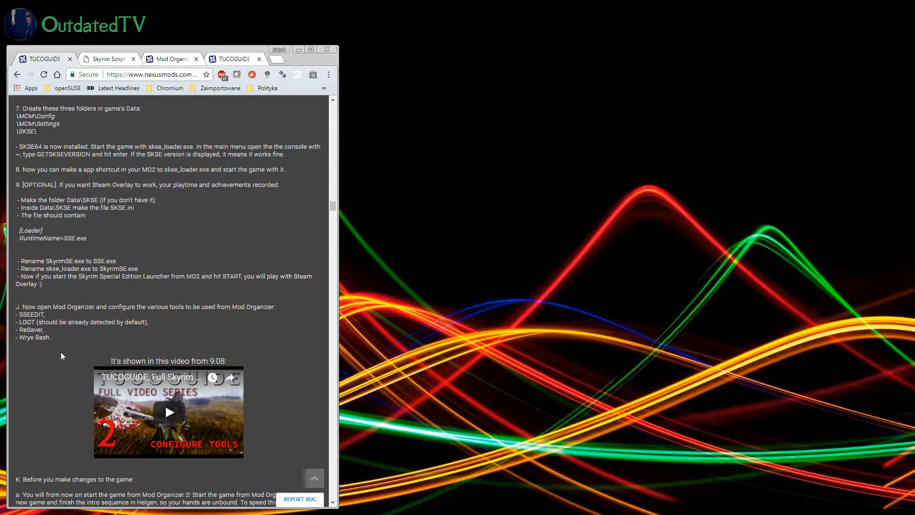
{"action": "scroll", "coordinate": [61, 352], "scroll_direction": "down", "scroll_amount": 2}
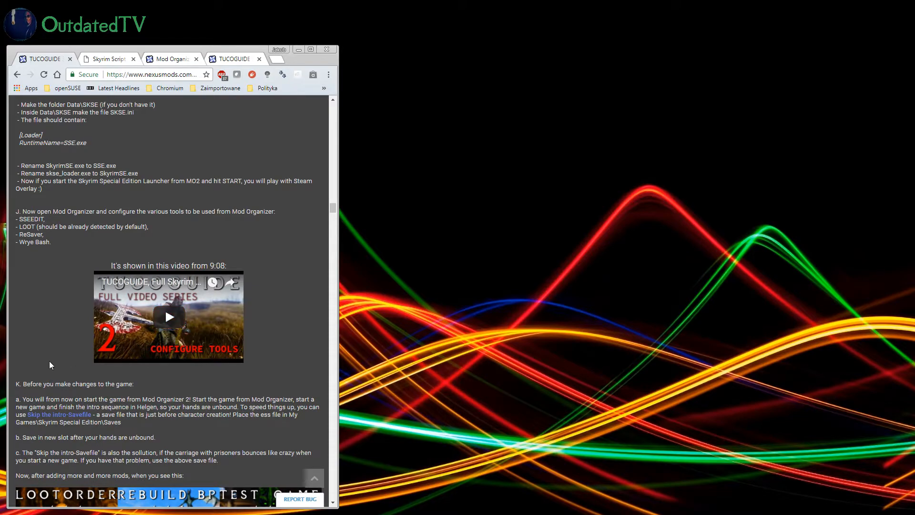
{"action": "scroll", "coordinate": [51, 363], "scroll_direction": "down", "scroll_amount": 1}
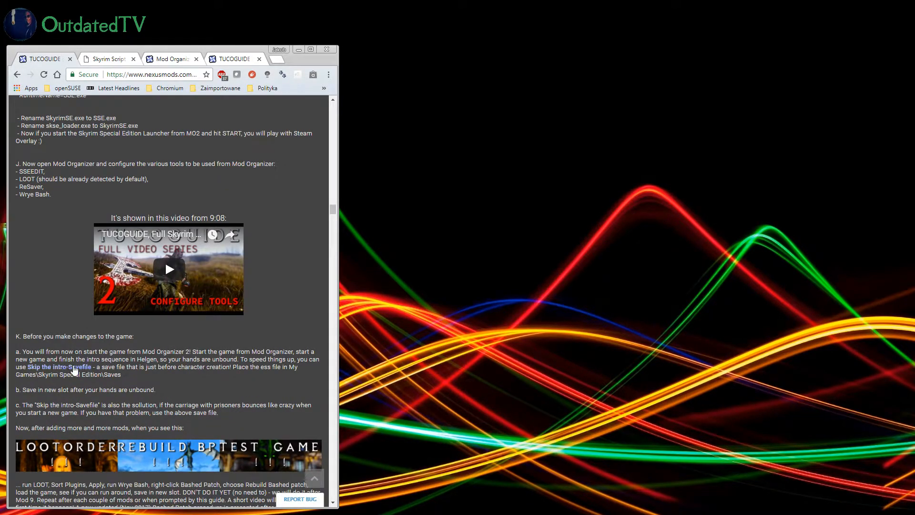
{"action": "scroll", "coordinate": [76, 310], "scroll_direction": "down", "scroll_amount": 3}
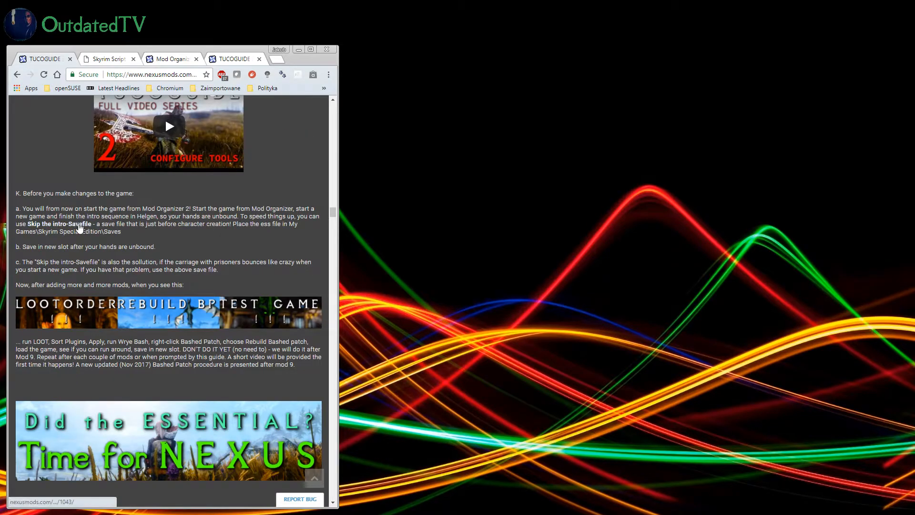
Step: Find AchievementsModsEnabler_SKSE64 in the guide's section on installing mods, open its Nexus page in a new tab and widen the browser window
{"action": "scroll", "coordinate": [204, 225], "scroll_direction": "down", "scroll_amount": 1}
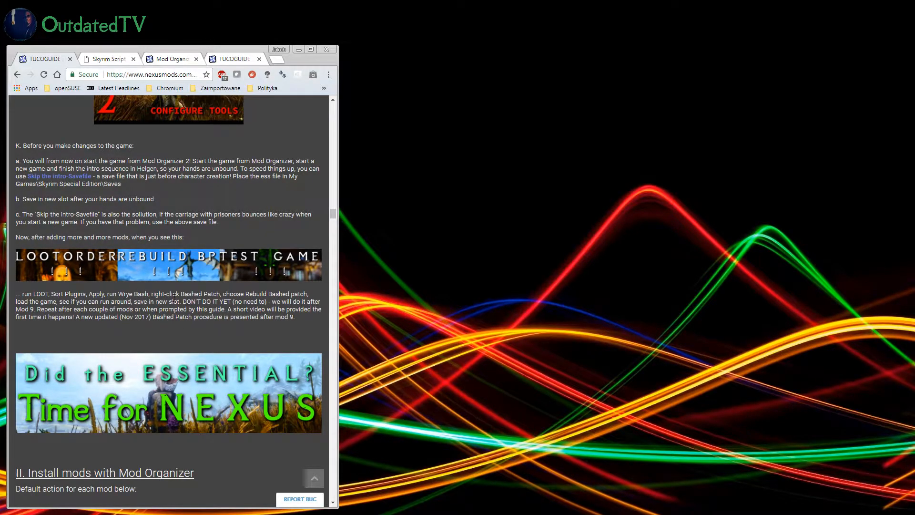
{"action": "scroll", "coordinate": [176, 293], "scroll_direction": "down", "scroll_amount": 4}
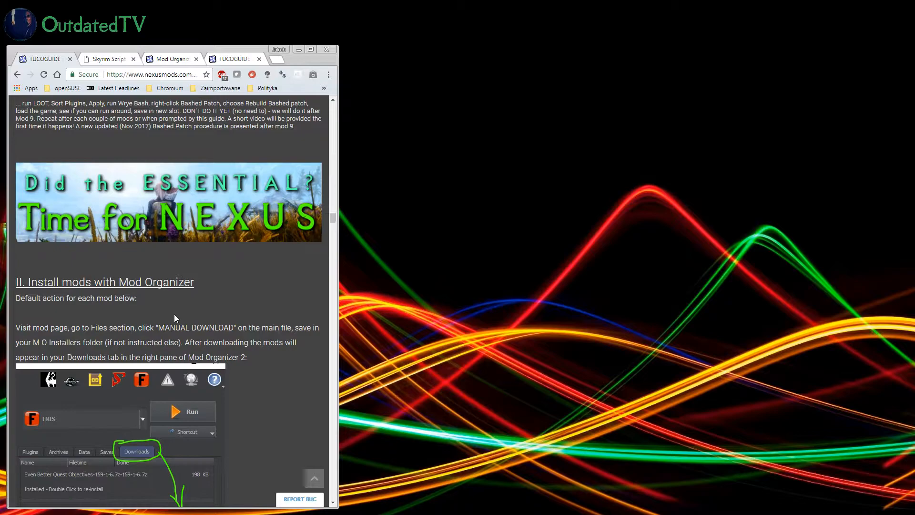
{"action": "scroll", "coordinate": [210, 279], "scroll_direction": "down", "scroll_amount": 2}
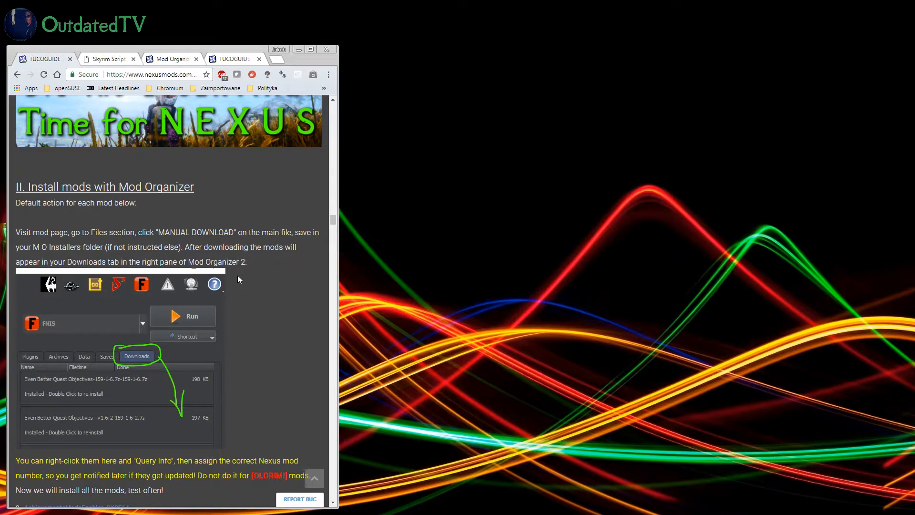
{"action": "scroll", "coordinate": [258, 245], "scroll_direction": "down", "scroll_amount": 2}
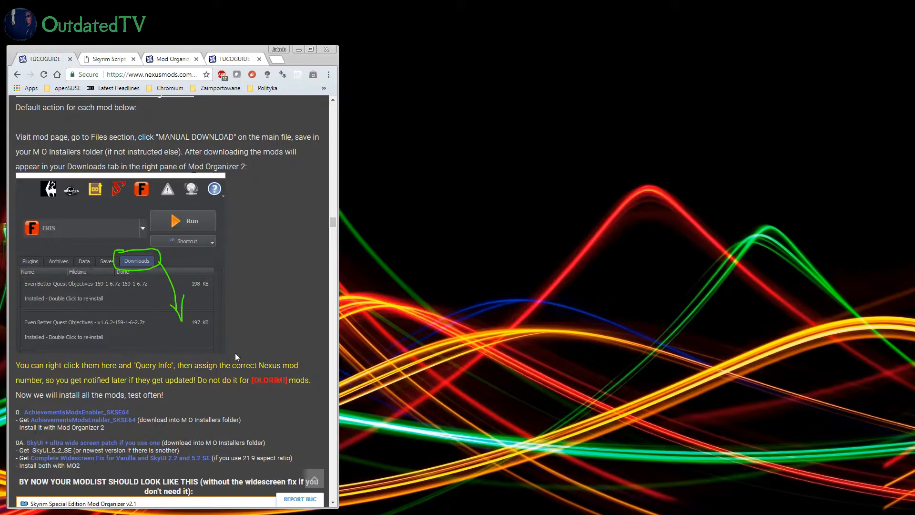
{"action": "scroll", "coordinate": [233, 355], "scroll_direction": "down", "scroll_amount": 3}
{"action": "scroll", "coordinate": [227, 358], "scroll_direction": "down", "scroll_amount": 1}
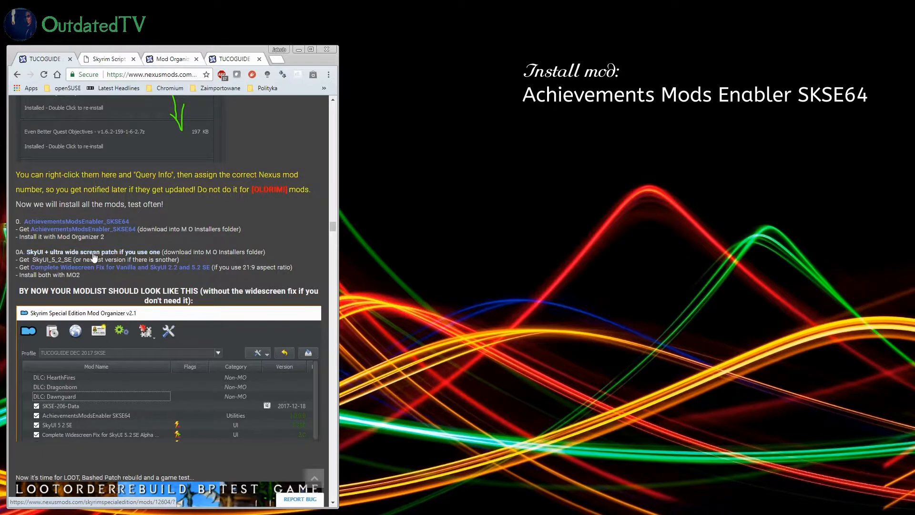
{"action": "middle_click", "coordinate": [65, 222]}
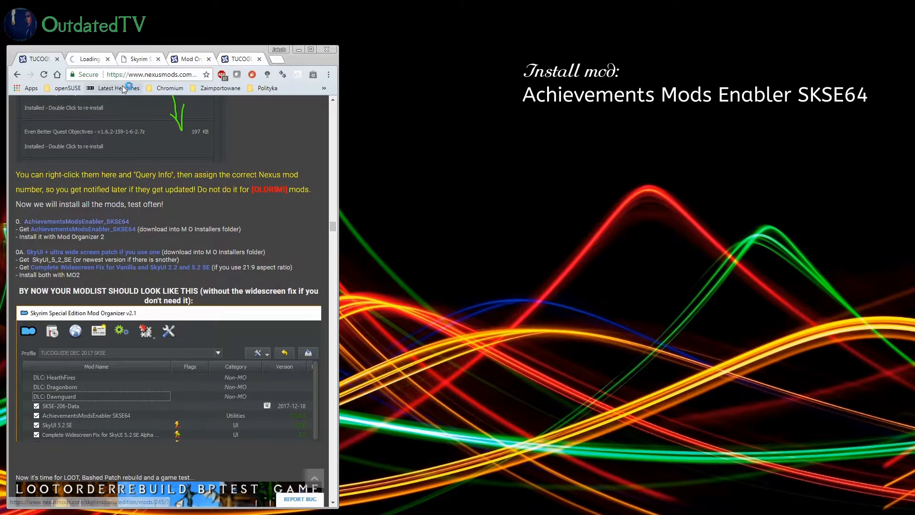
{"action": "left_click", "coordinate": [93, 62]}
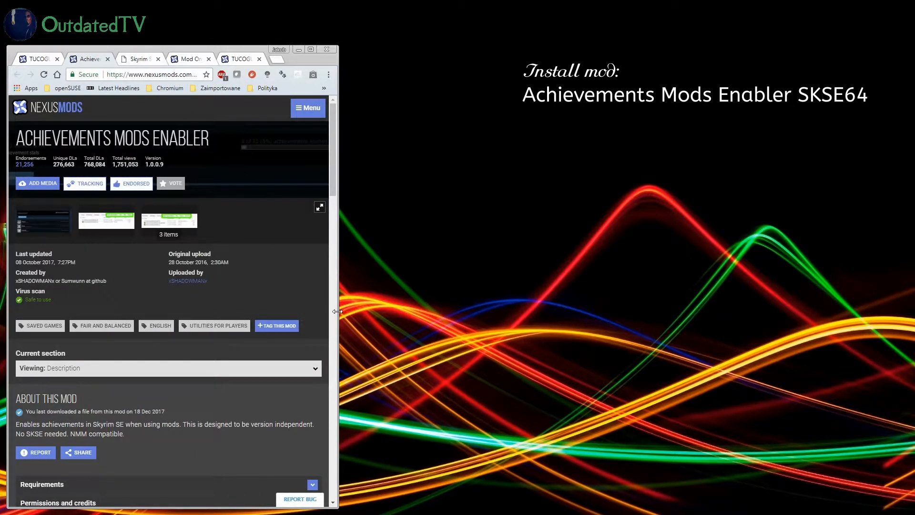
{"action": "left_click_drag", "start_coordinate": [338, 312], "coordinate": [596, 314]}
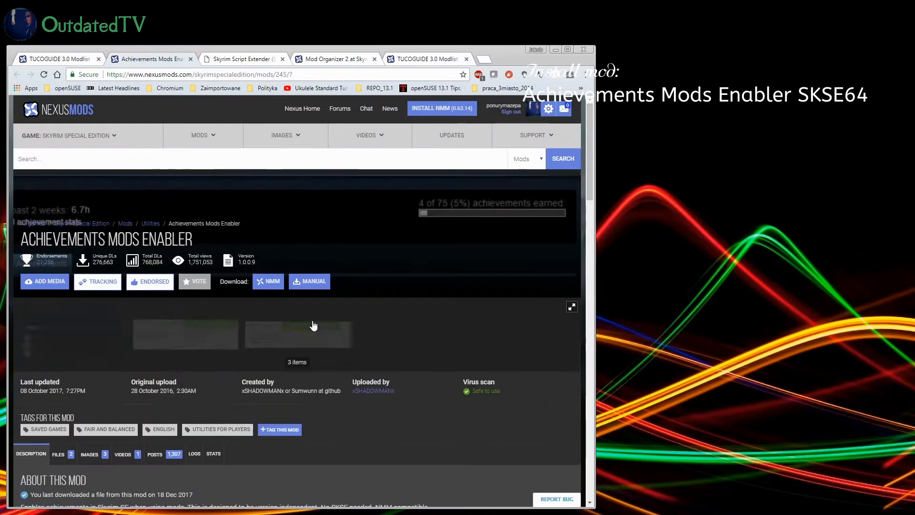
Step: Manually download the AchievementsModsEnabler_SKSE64 main file into MOD-Installers\M O SkyrimSE, replacing the existing zip, and dismiss the download pop-up
{"action": "scroll", "coordinate": [142, 307], "scroll_direction": "down", "scroll_amount": 1}
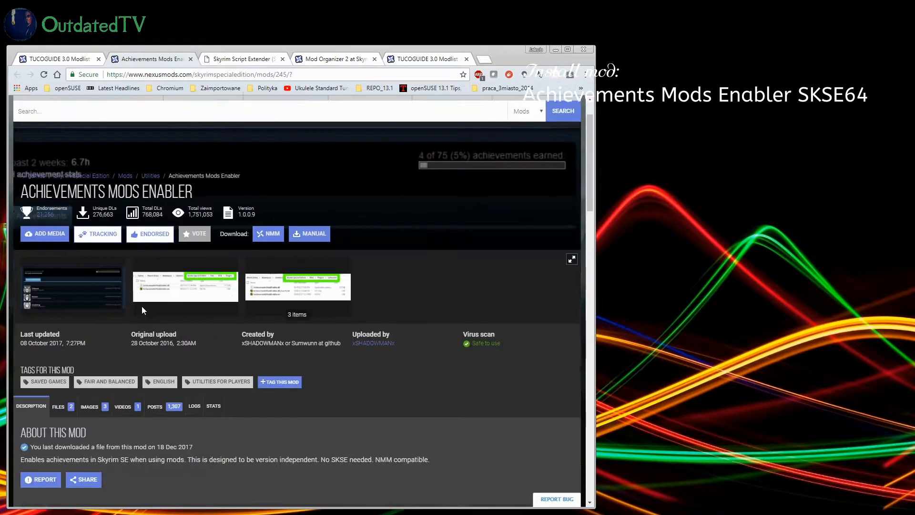
{"action": "scroll", "coordinate": [142, 308], "scroll_direction": "down", "scroll_amount": 2}
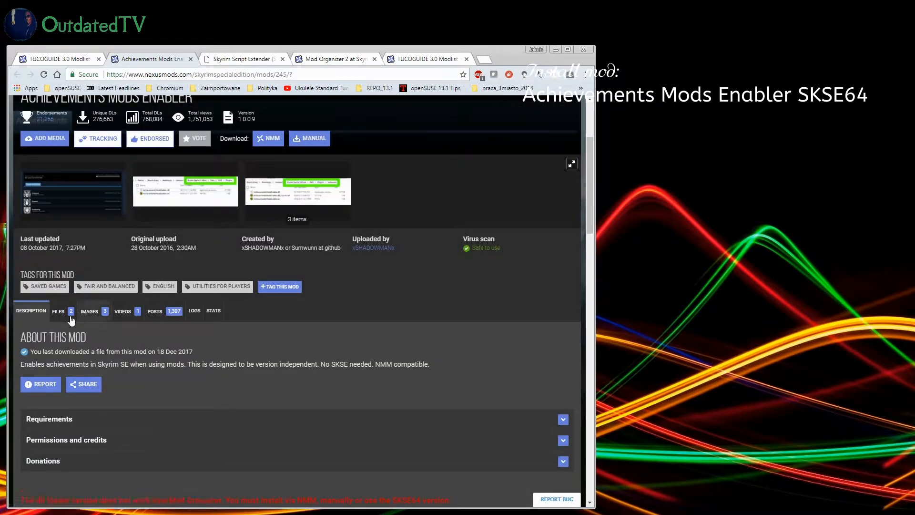
{"action": "left_click", "coordinate": [65, 310]}
{"action": "scroll", "coordinate": [320, 290], "scroll_direction": "down", "scroll_amount": 2}
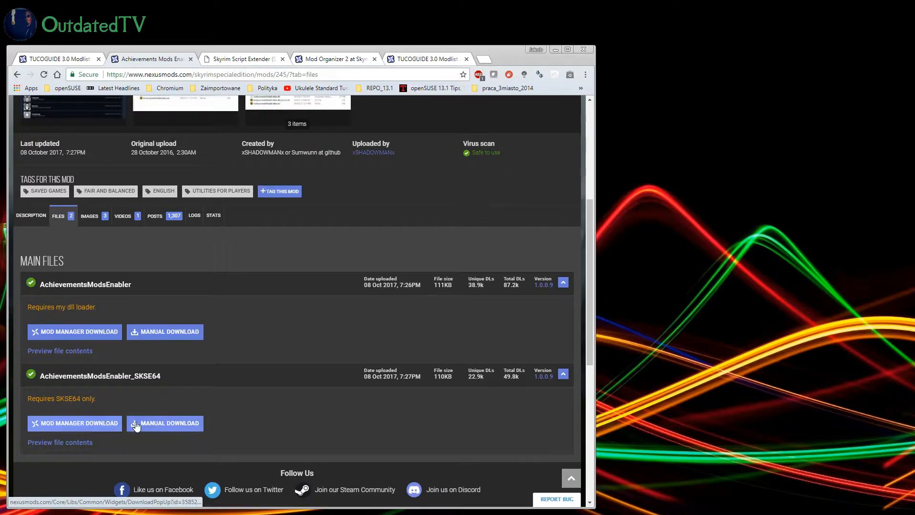
{"action": "left_click", "coordinate": [144, 424]}
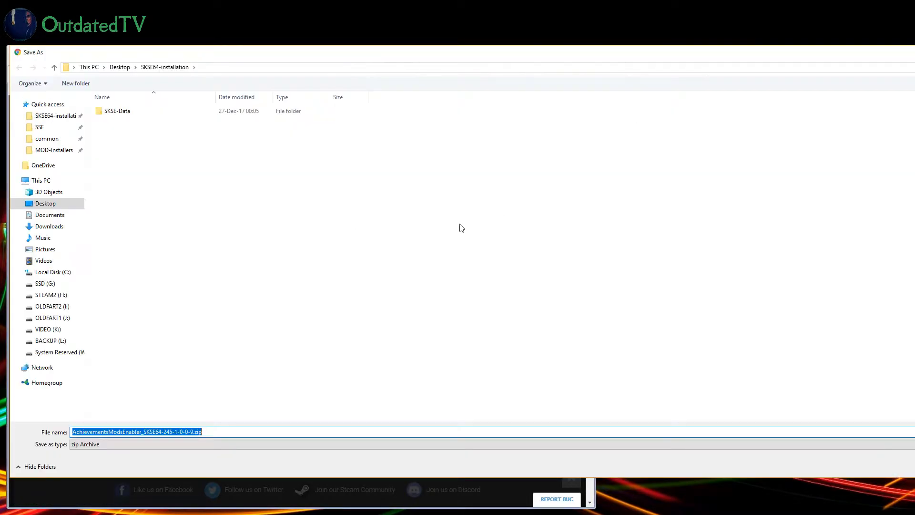
{"action": "left_click", "coordinate": [52, 152]}
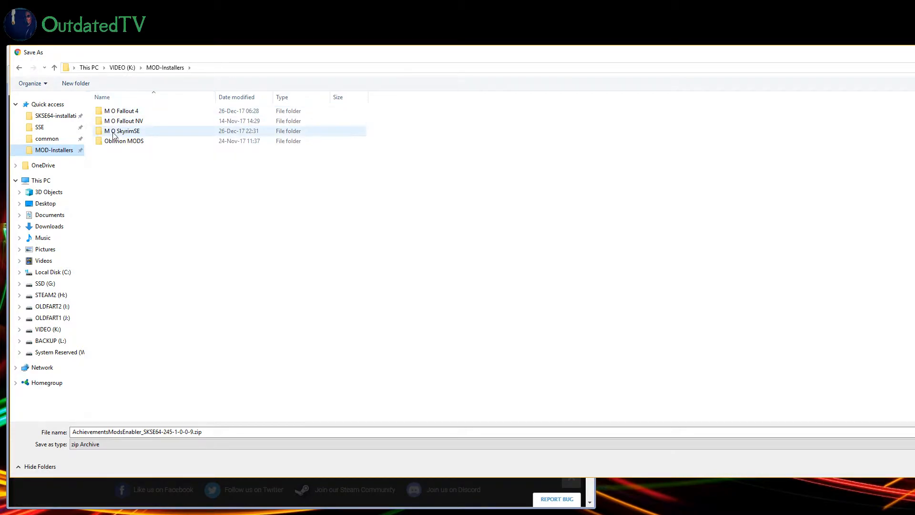
{"action": "double_click", "coordinate": [137, 134]}
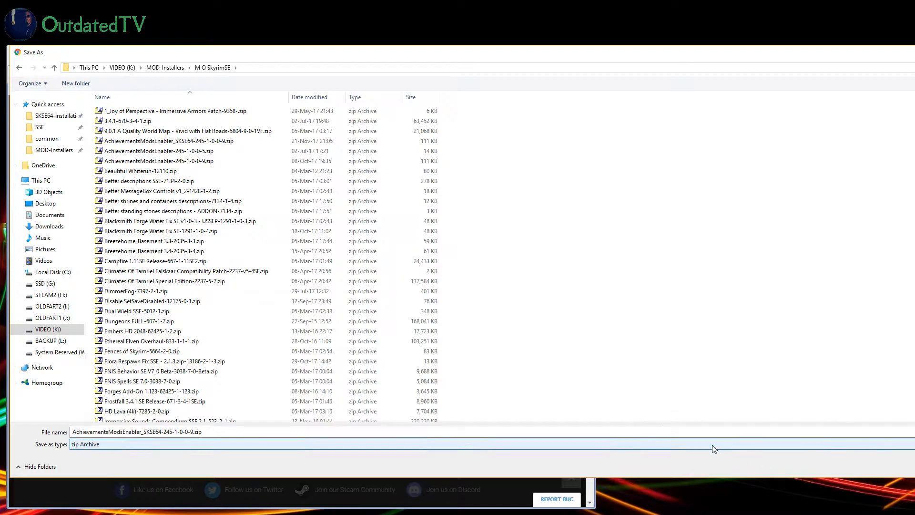
{"action": "key", "text": "Return"}
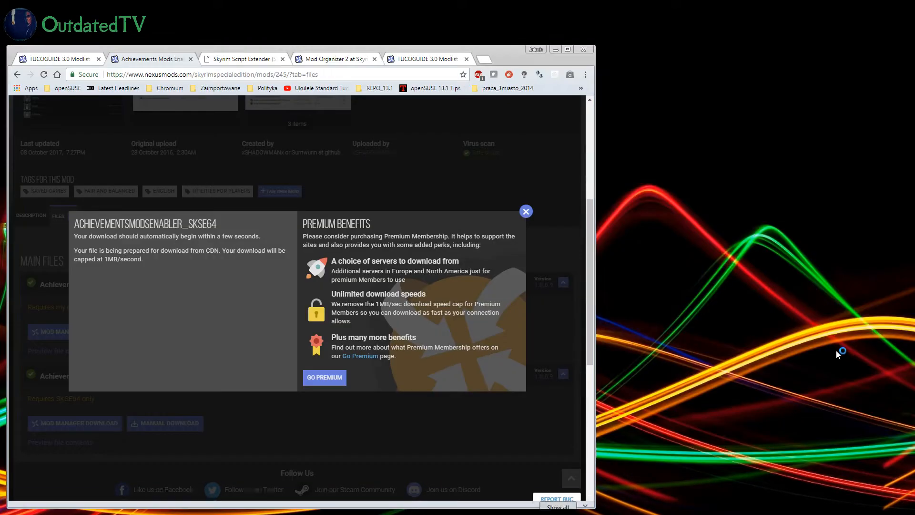
{"action": "left_click", "coordinate": [835, 350]}
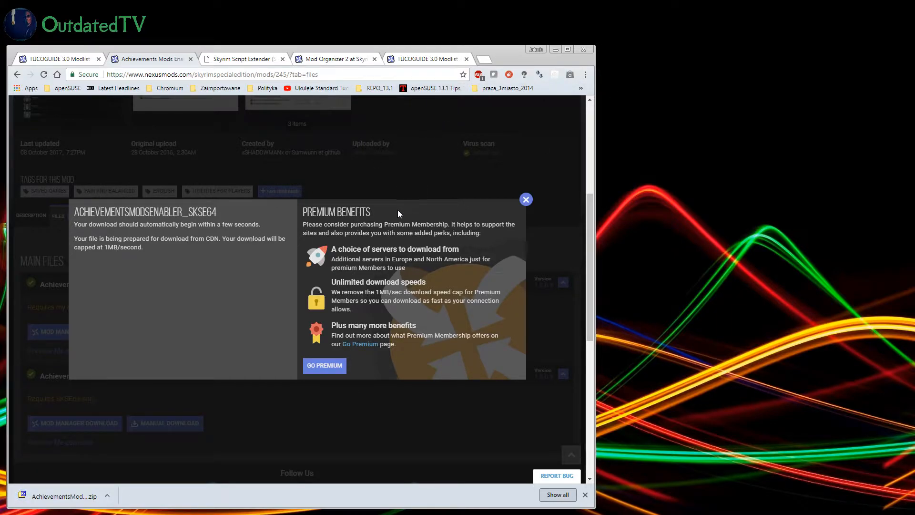
{"action": "left_click", "coordinate": [525, 199]}
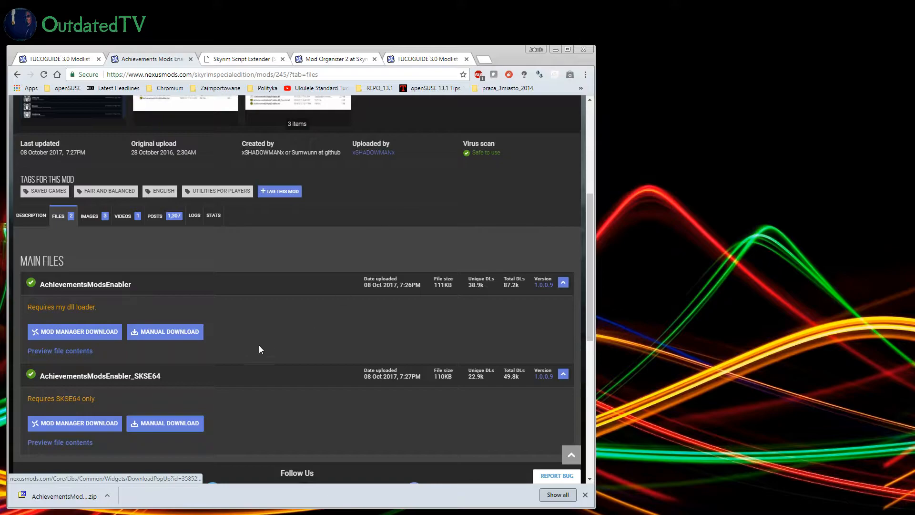
Step: Show the downloaded AchievementsModsEnabler_SKSE64 archive in its folder and reposition the File Explorer window over the browser
{"action": "left_click", "coordinate": [107, 495]}
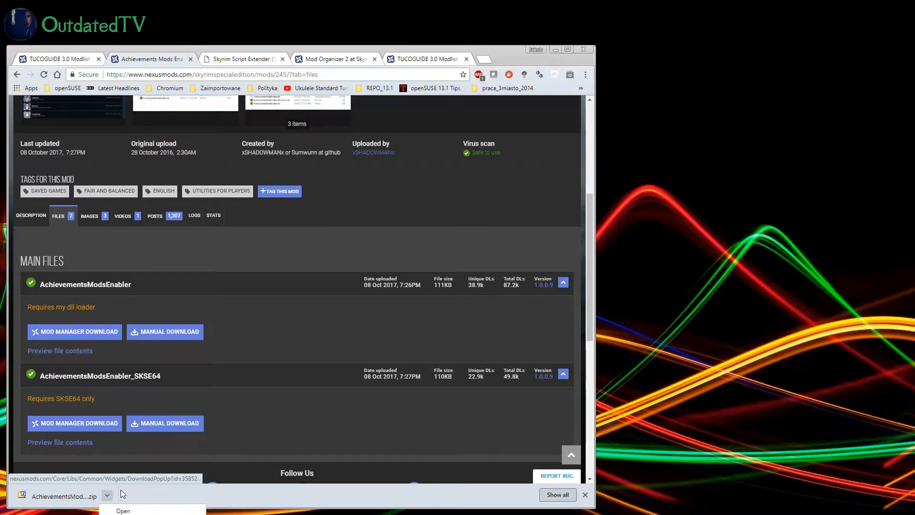
{"action": "left_click", "coordinate": [131, 514]}
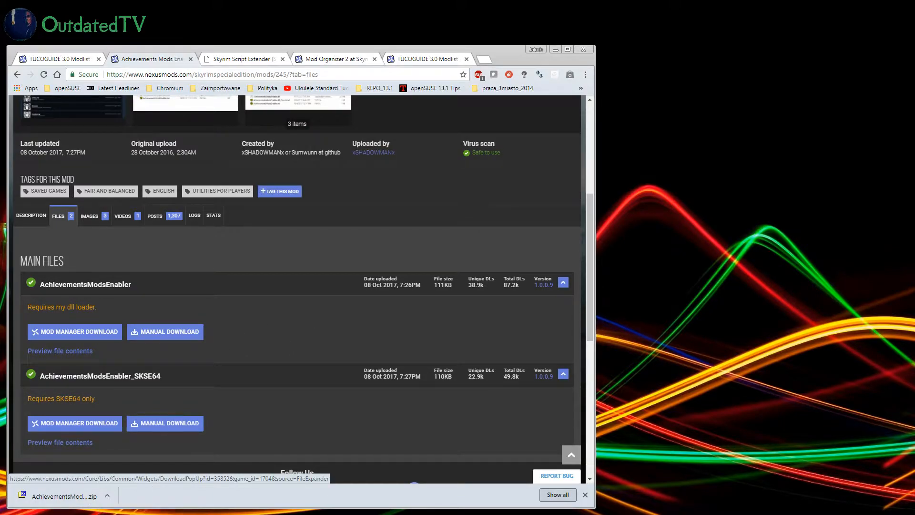
{"action": "left_click_drag", "start_coordinate": [697, 82], "coordinate": [373, 108]}
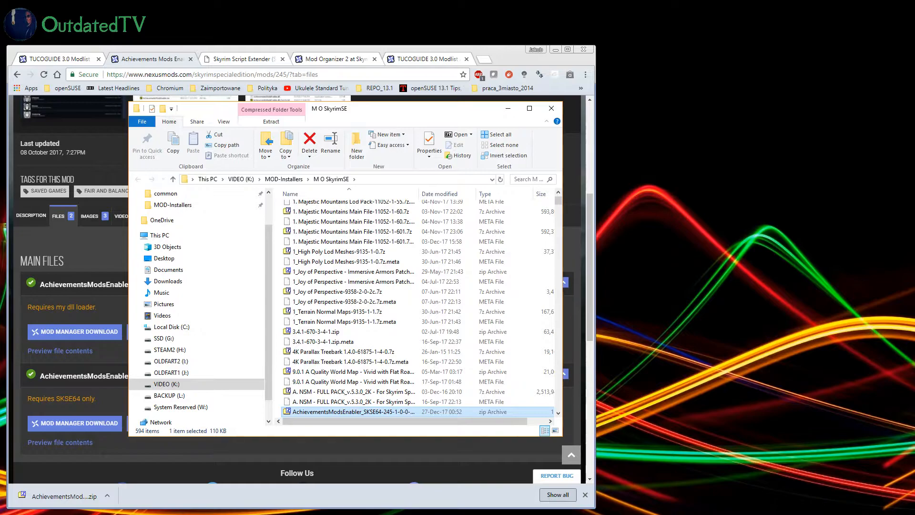
Step: Switch to Mod Organizer 2 and check the downloads directory in the path settings
{"action": "key", "text": "alt+Tab"}
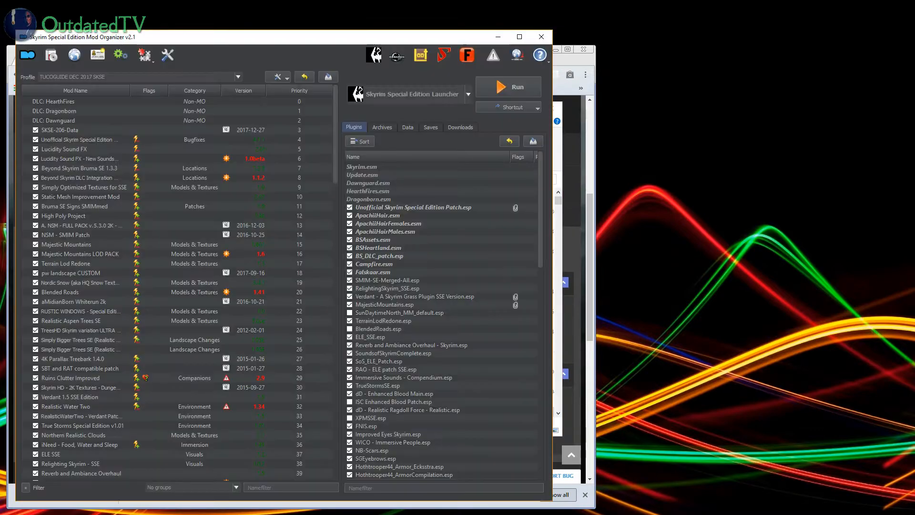
{"action": "left_click", "coordinate": [170, 57]}
{"action": "left_click", "coordinate": [188, 174]}
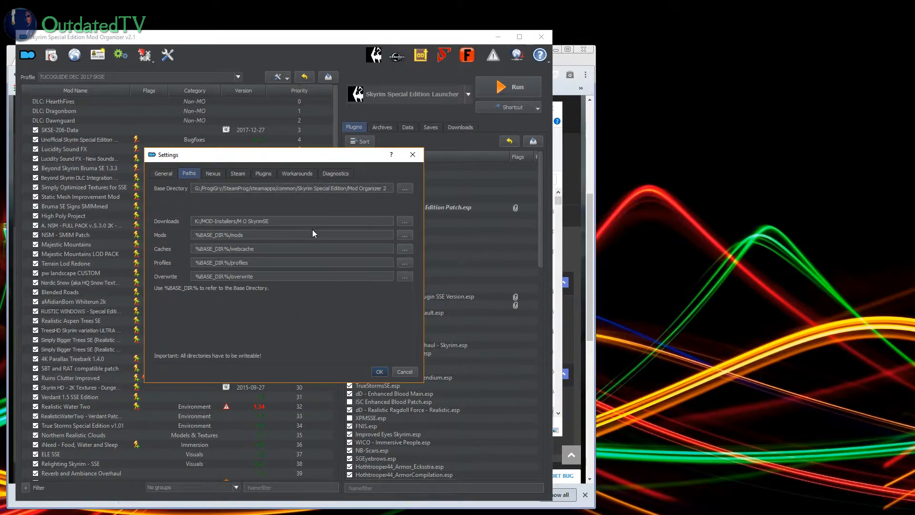
{"action": "left_click", "coordinate": [380, 372]}
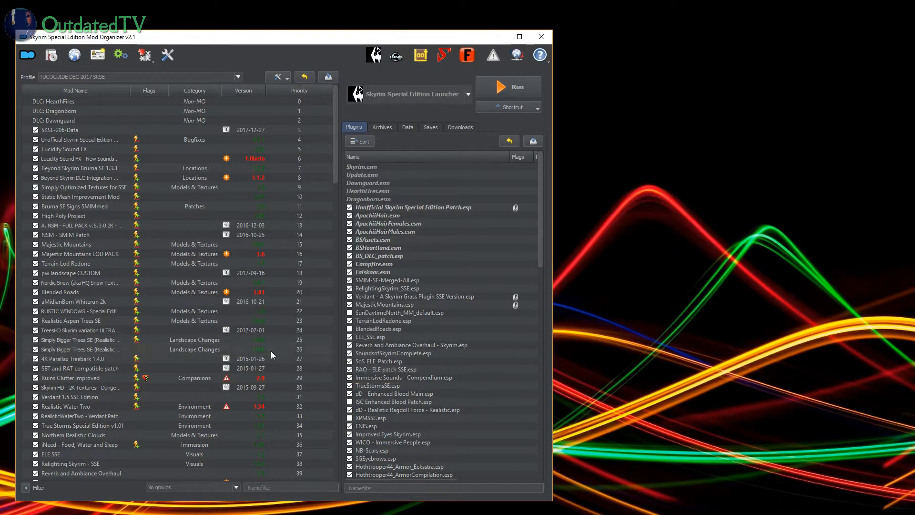
{"action": "left_click", "coordinate": [164, 59]}
{"action": "left_click", "coordinate": [189, 174]}
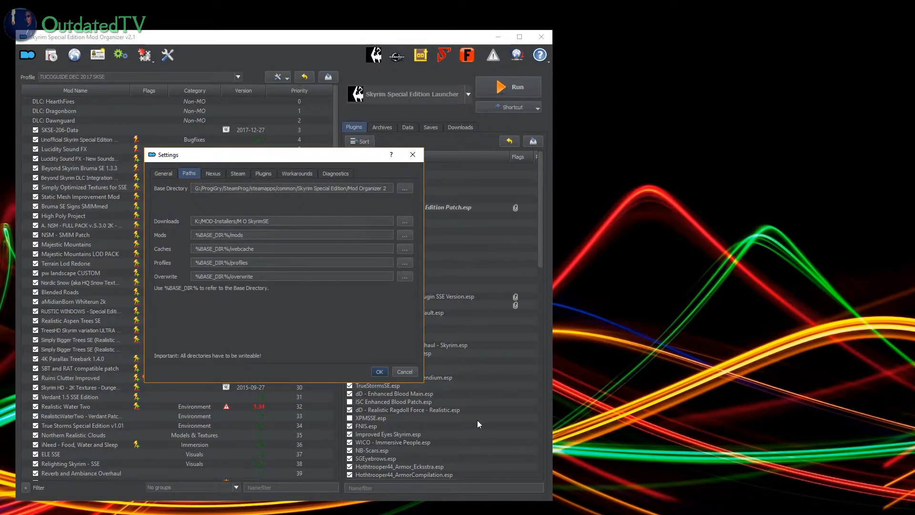
{"action": "left_click", "coordinate": [381, 371]}
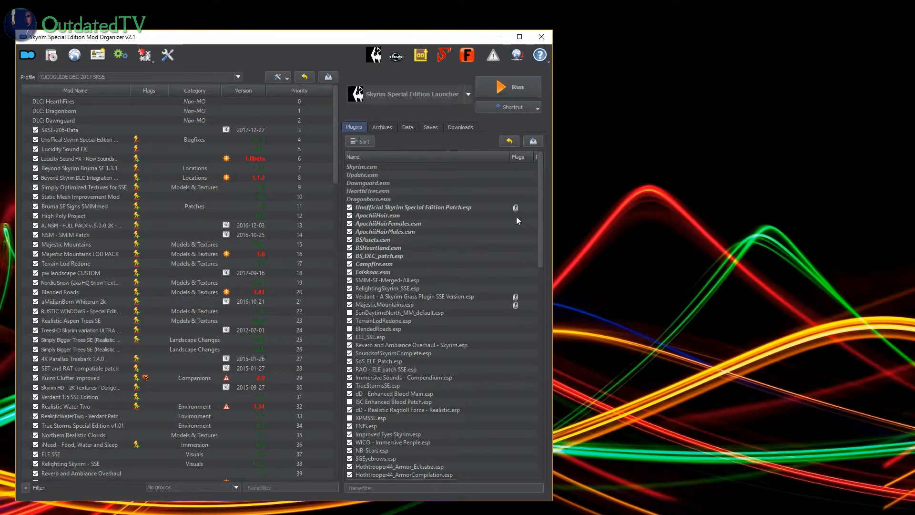
Step: Install AchievementsModsEnabler_SKSE64-245-1-0-0-9.zip from the downloads list using manual installation, with the Data folder set as the data directory
{"action": "left_click", "coordinate": [462, 125]}
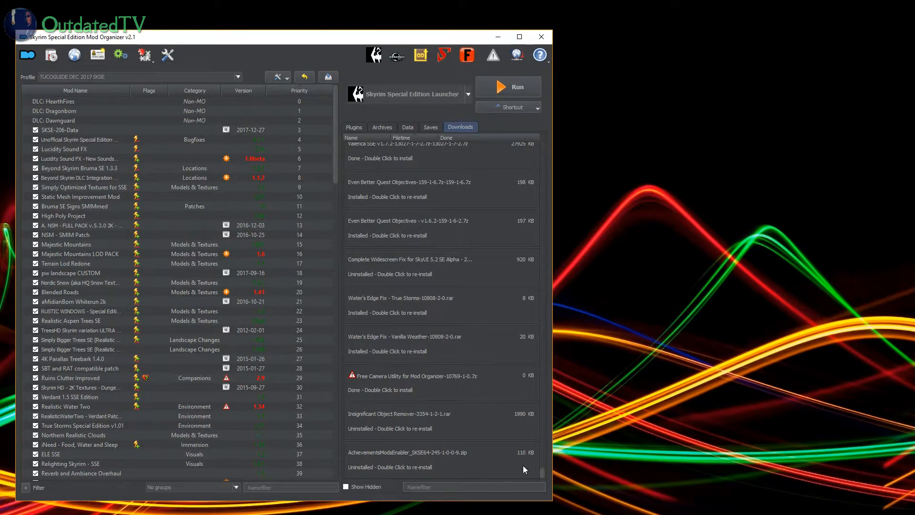
{"action": "mouse_move", "coordinate": [542, 471]}
{"action": "left_mouse_down"}
{"action": "mouse_move", "coordinate": [558, 136]}
{"action": "mouse_move", "coordinate": [532, 288]}
{"action": "mouse_move", "coordinate": [535, 478]}
{"action": "left_mouse_up"}
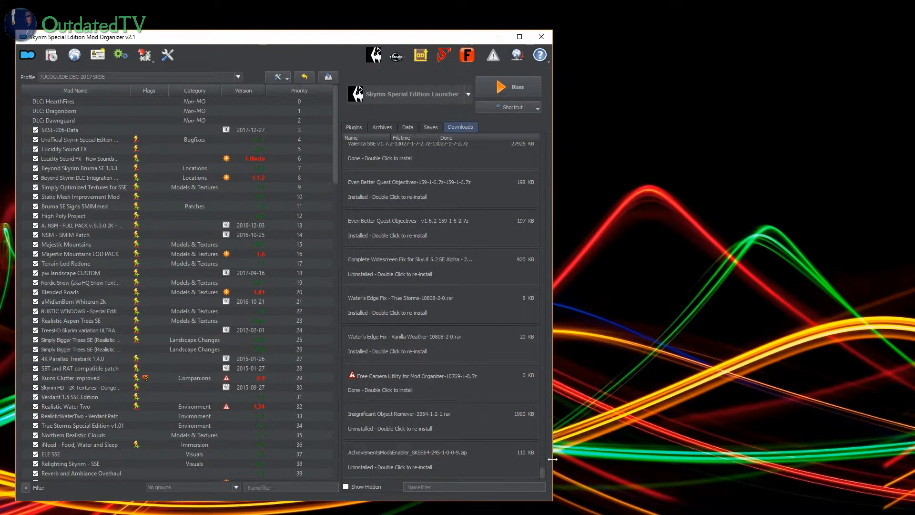
{"action": "double_click", "coordinate": [421, 459]}
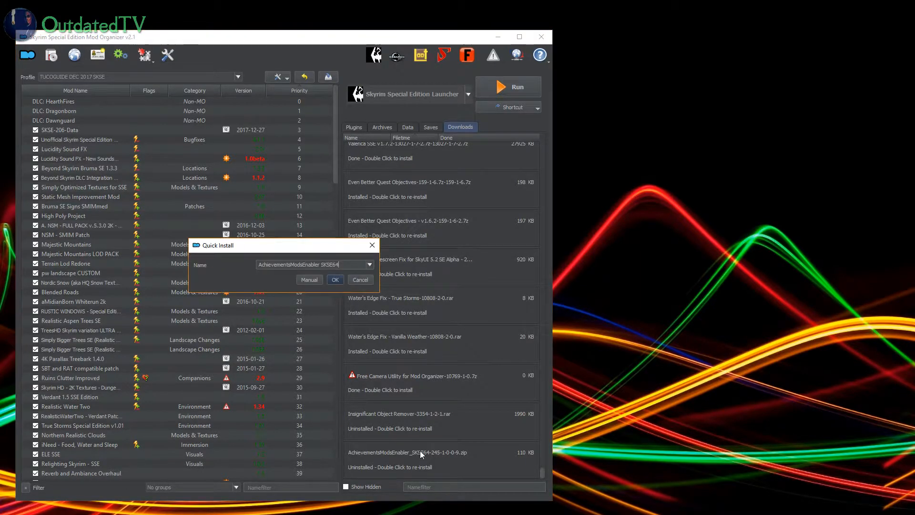
{"action": "left_click", "coordinate": [315, 280]}
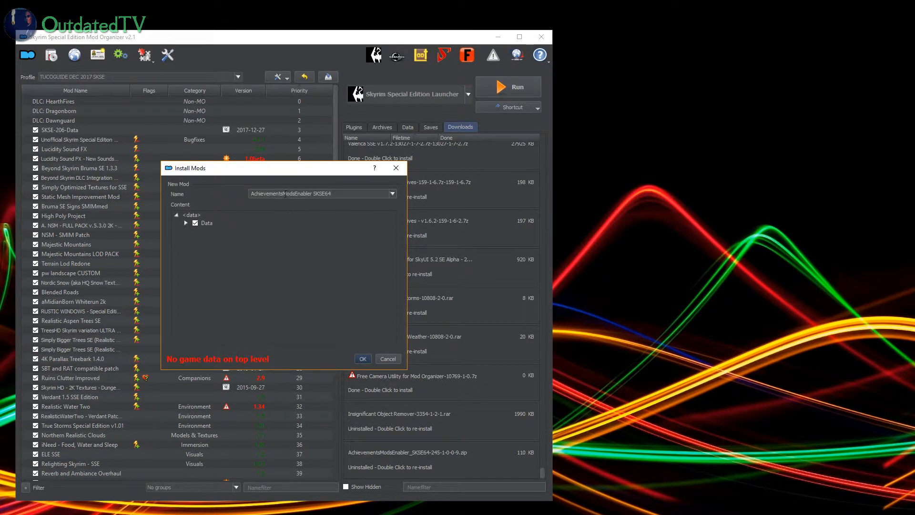
{"action": "right_click", "coordinate": [202, 223]}
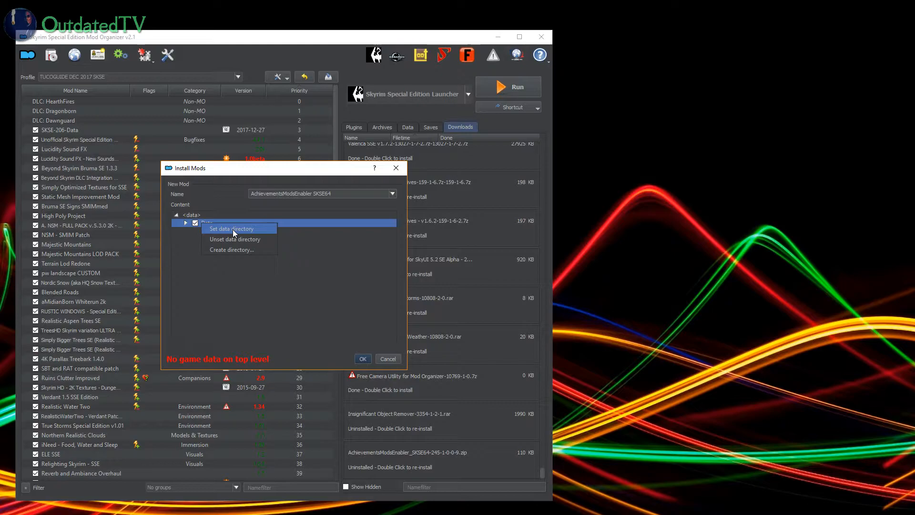
{"action": "left_click", "coordinate": [233, 229]}
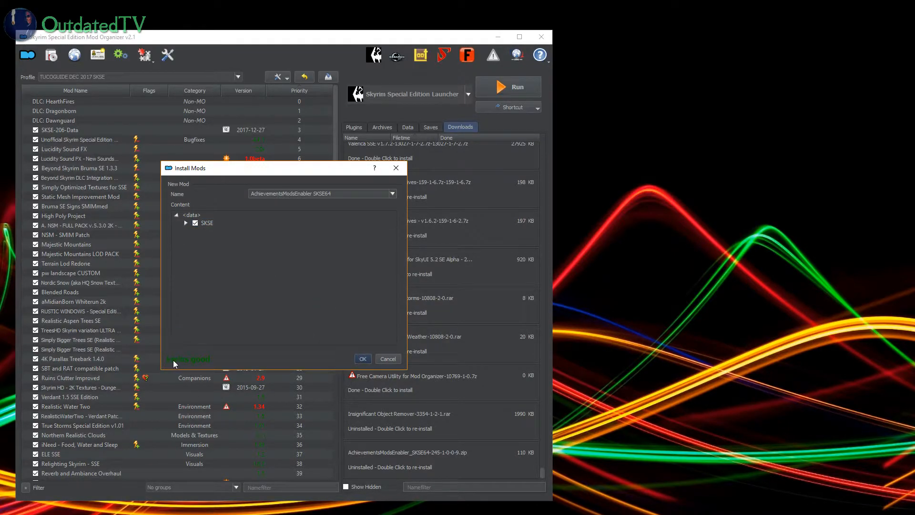
{"action": "left_click", "coordinate": [366, 360]}
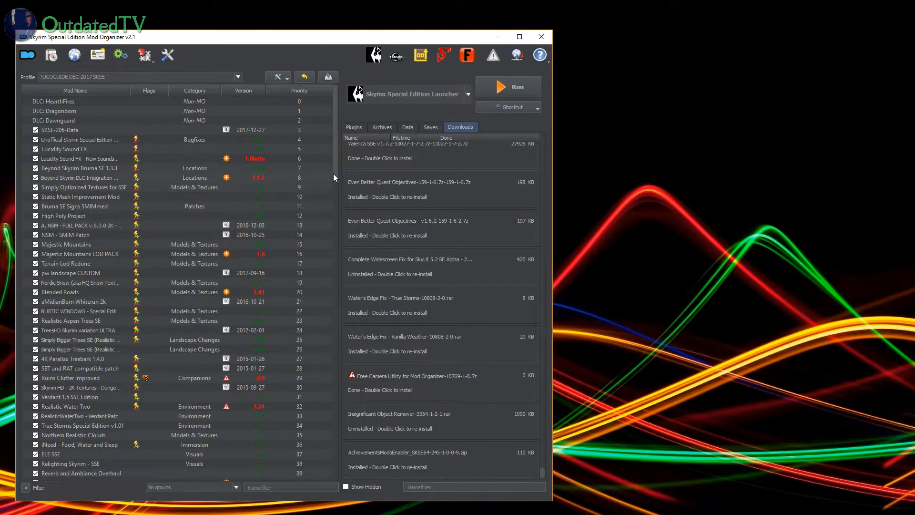
Step: Move AchievementsModsEnabler SKSE64 from the end of the mod list to directly below SKSE-206-Data and enable it
{"action": "left_click_drag", "start_coordinate": [336, 170], "coordinate": [322, 448]}
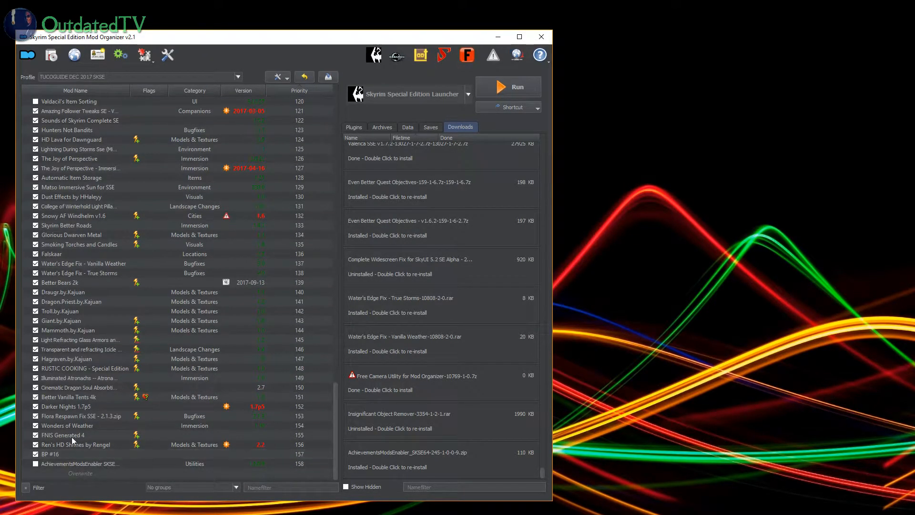
{"action": "left_click_drag", "start_coordinate": [64, 464], "coordinate": [113, 135]}
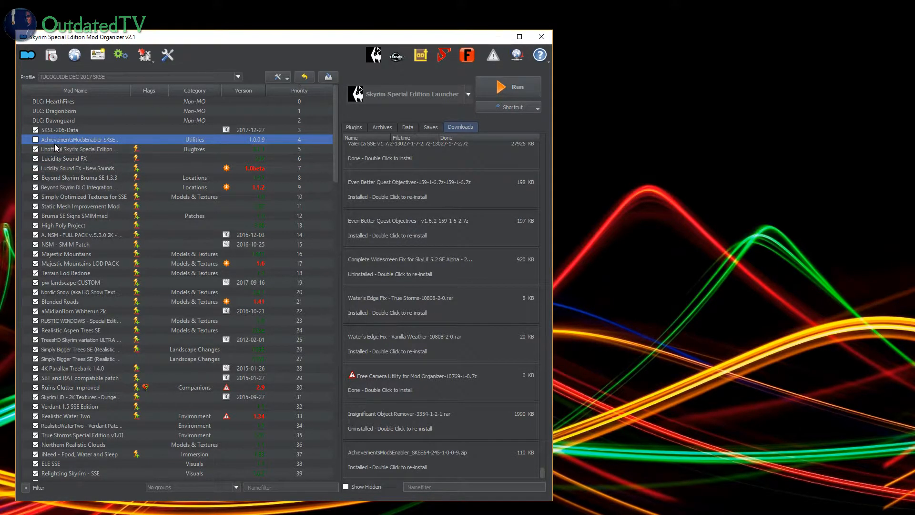
{"action": "left_click", "coordinate": [36, 139]}
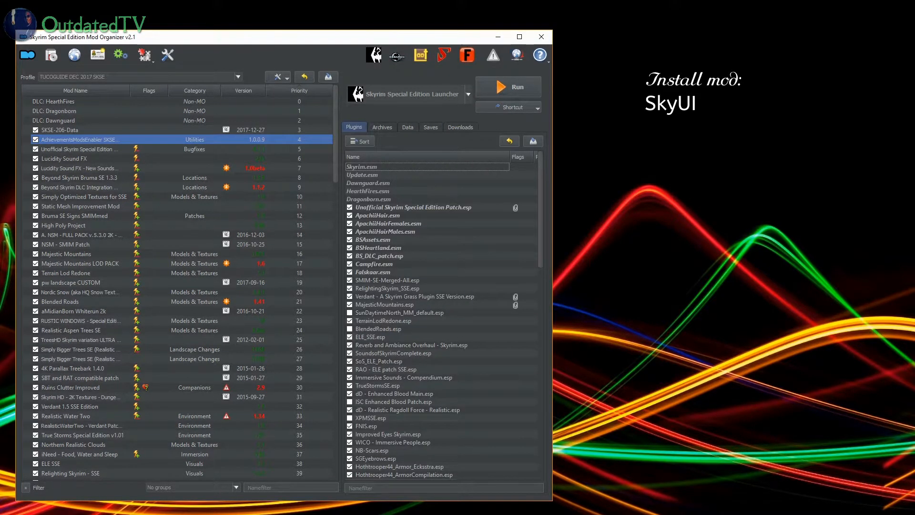
Step: Switch to the browser and open the guide's SkyUI link from item 0A in a new tab
{"action": "key", "text": "alt+Tab"}
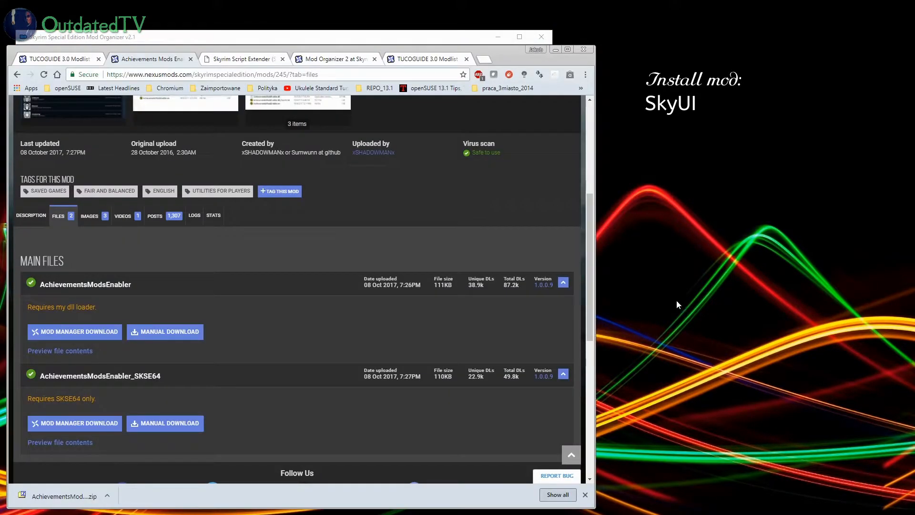
{"action": "left_click", "coordinate": [56, 62]}
{"action": "scroll", "coordinate": [286, 269], "scroll_direction": "down", "scroll_amount": 10}
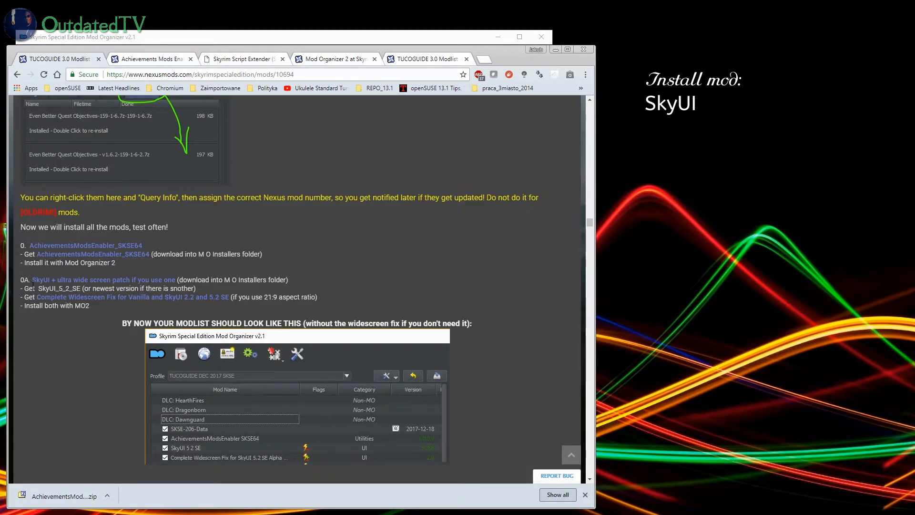
{"action": "middle_click", "coordinate": [73, 282]}
{"action": "left_click", "coordinate": [136, 63]}
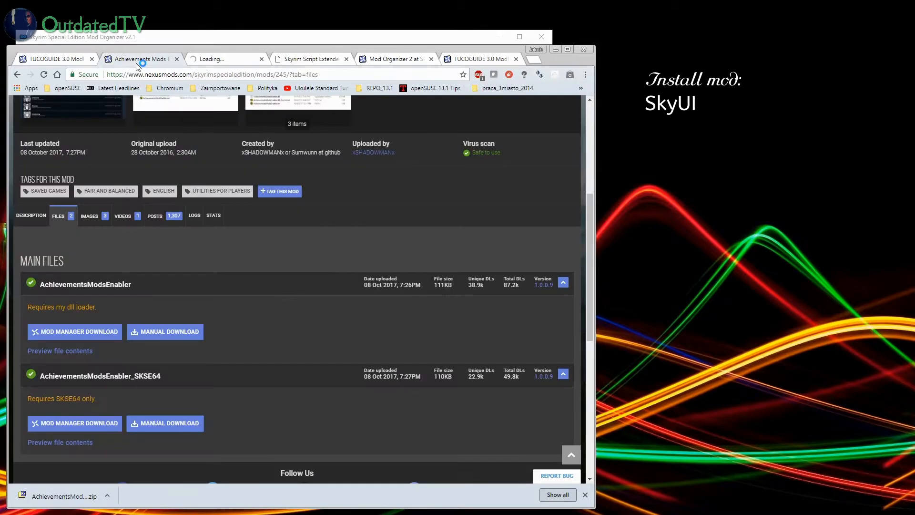
{"action": "left_click", "coordinate": [210, 58]}
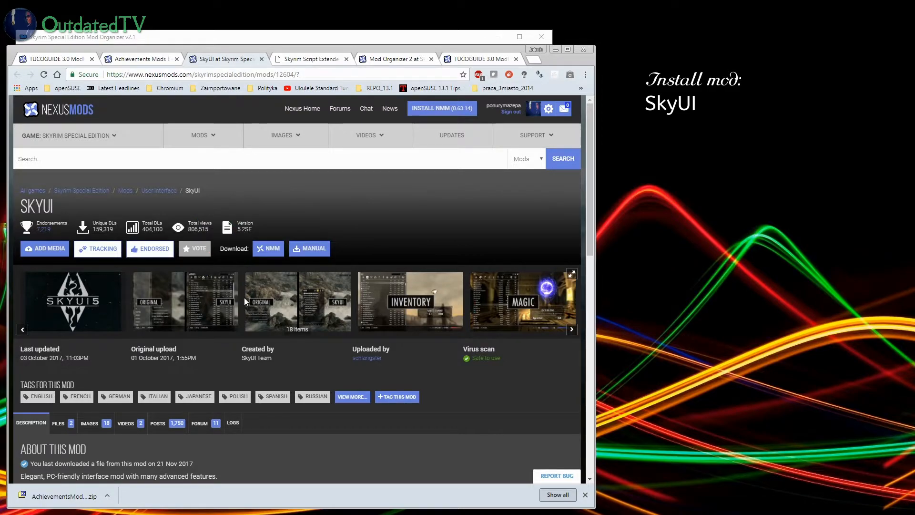
{"action": "scroll", "coordinate": [244, 297], "scroll_direction": "down", "scroll_amount": 1}
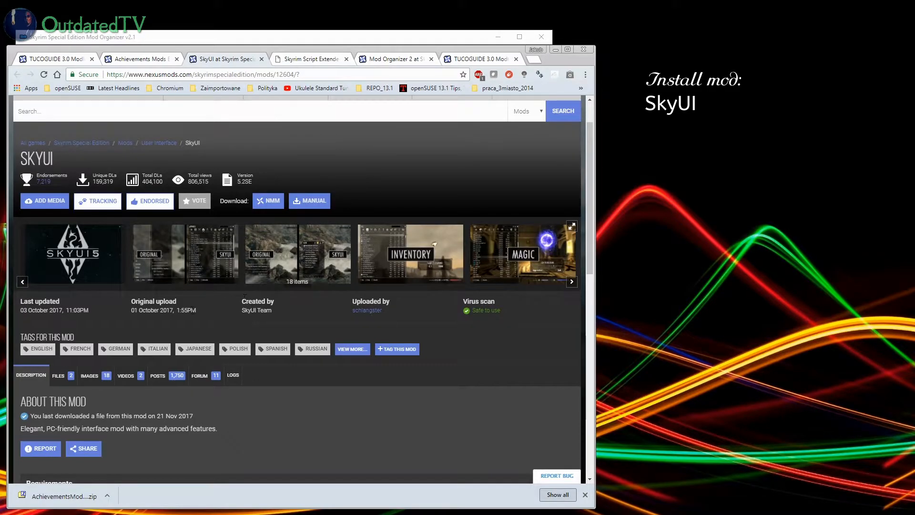
Step: Check the guide's SkyUI instructions and start a manual download of the main file SkyUI_5_2_SE from its mod page
{"action": "left_click", "coordinate": [55, 59]}
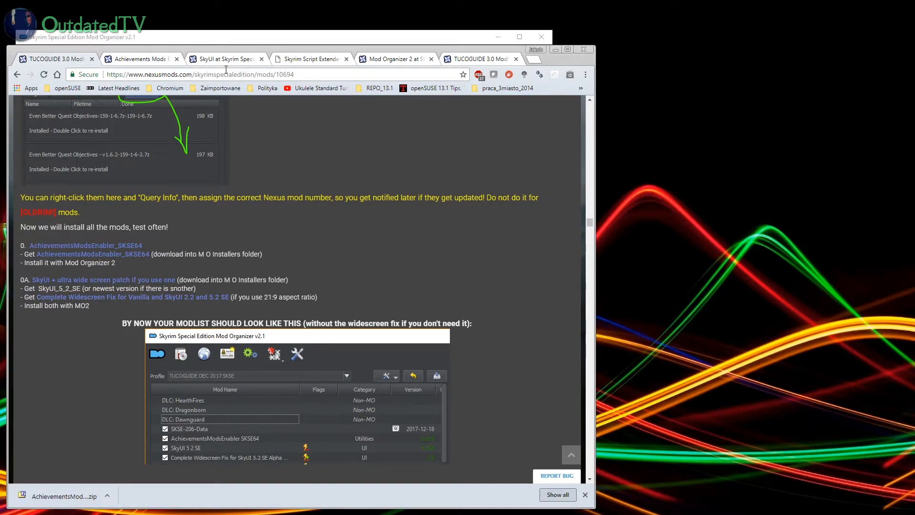
{"action": "left_click", "coordinate": [237, 60]}
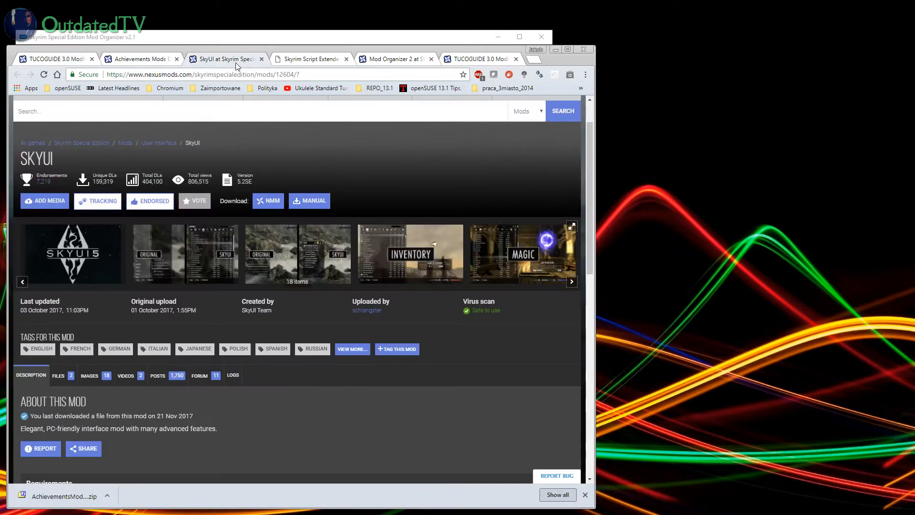
{"action": "left_click", "coordinate": [64, 375]}
{"action": "scroll", "coordinate": [305, 372], "scroll_direction": "down", "scroll_amount": 3}
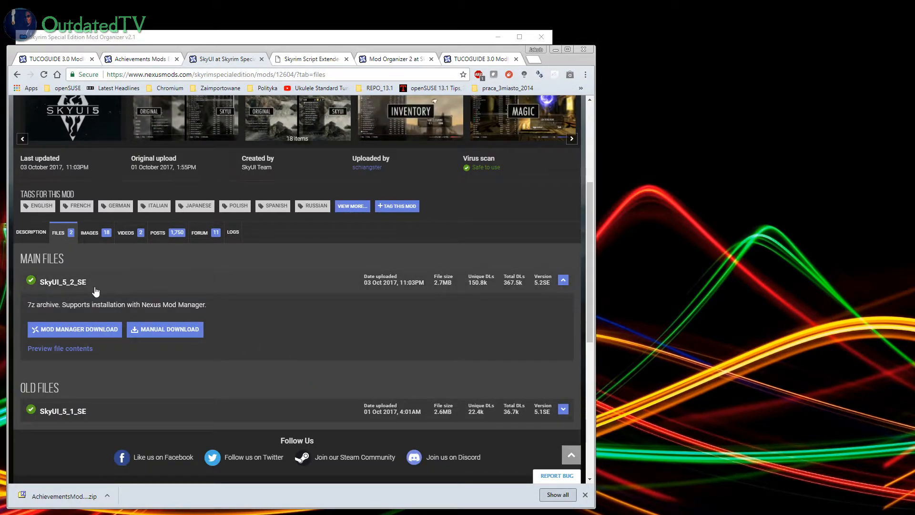
{"action": "left_click", "coordinate": [181, 332]}
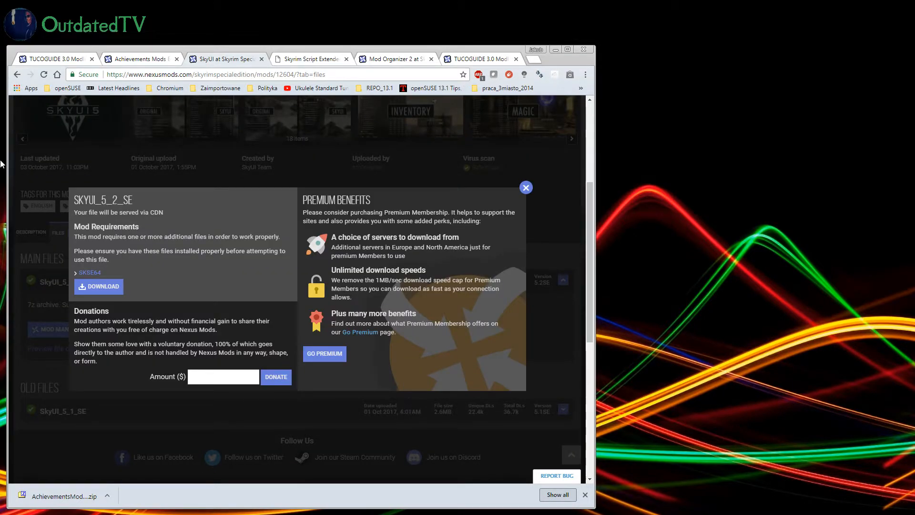
{"action": "left_click", "coordinate": [98, 286]}
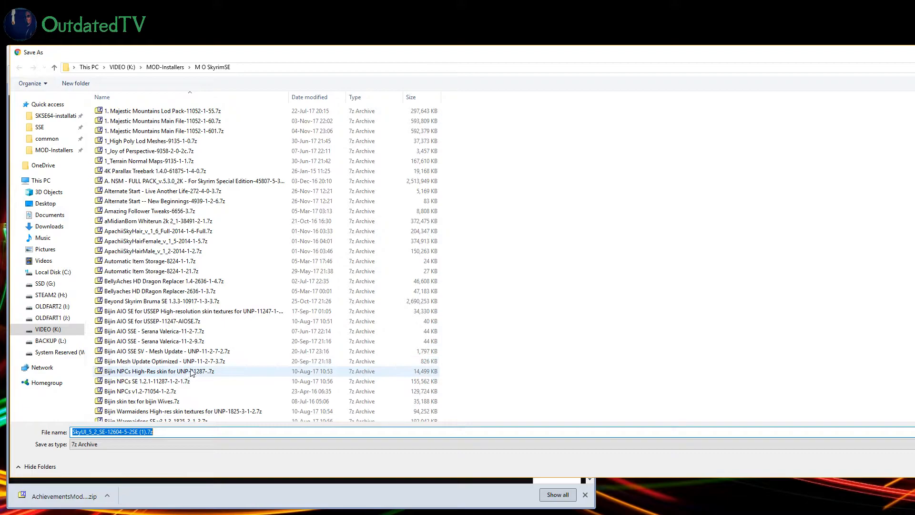
Step: Save the download as SkyUI_5_2_SE-12604-5-2SE.7z in the M O SkyrimSE folder, replacing the existing file
{"action": "left_click", "coordinate": [146, 431]}
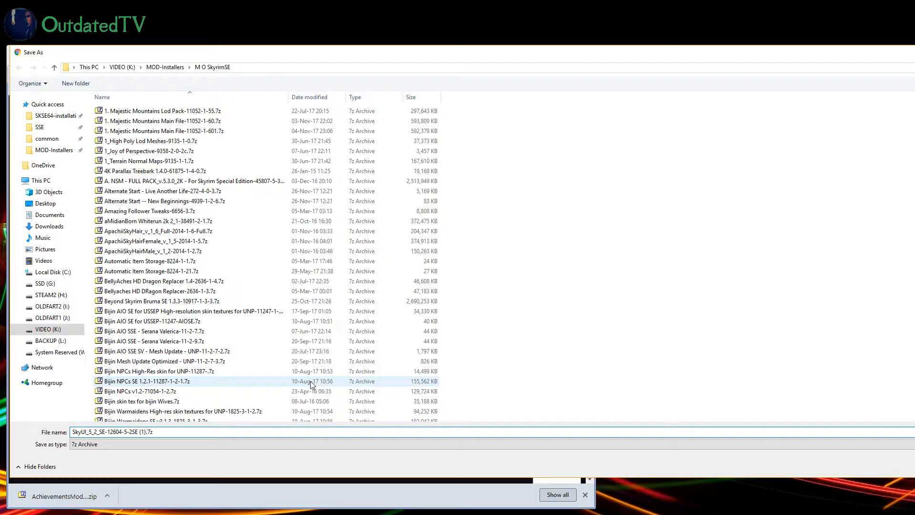
{"action": "key", "text": "BackSpace"}
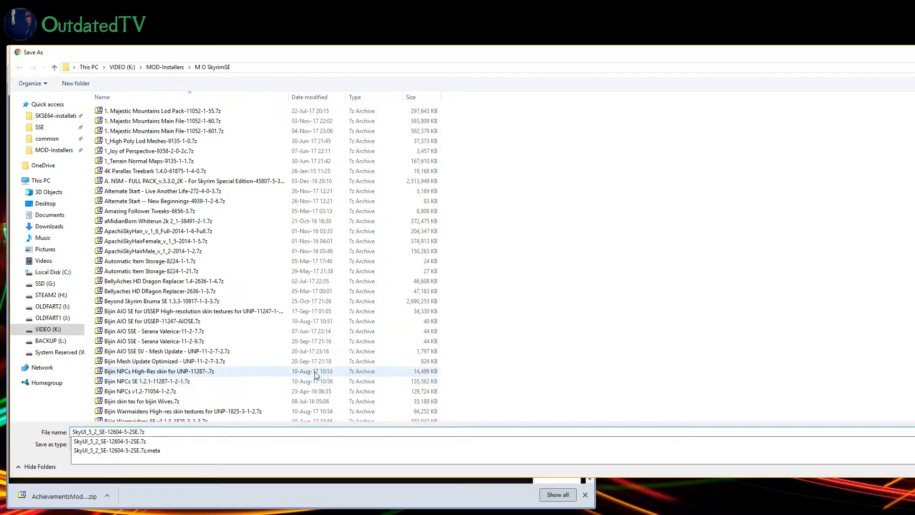
{"action": "left_click", "coordinate": [614, 473]}
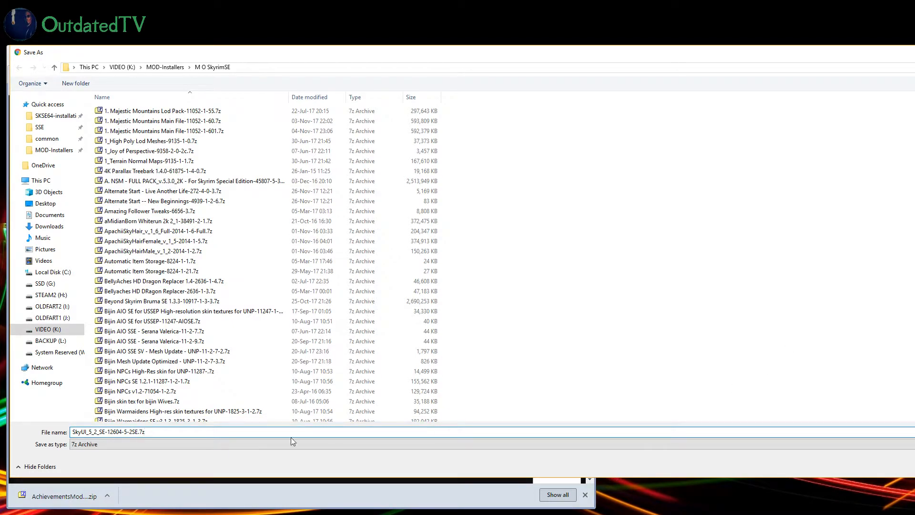
{"action": "key", "text": "Return"}
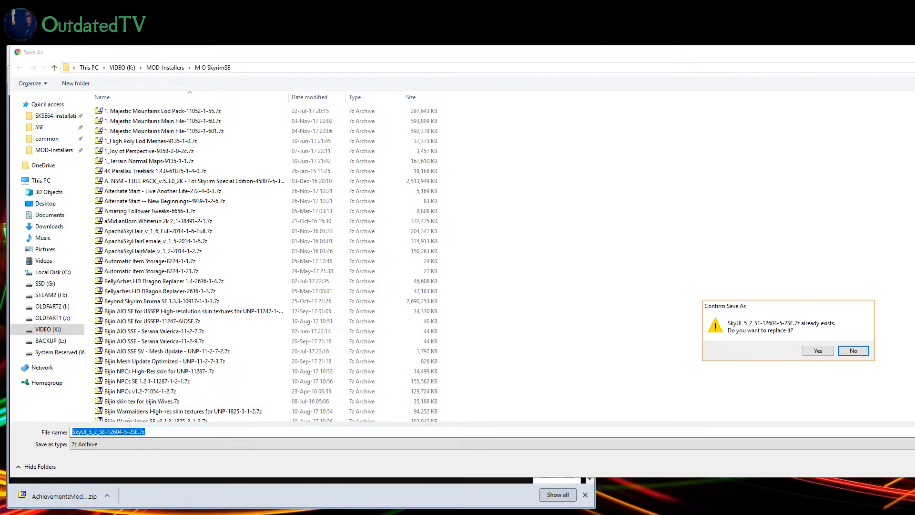
{"action": "left_click", "coordinate": [817, 350]}
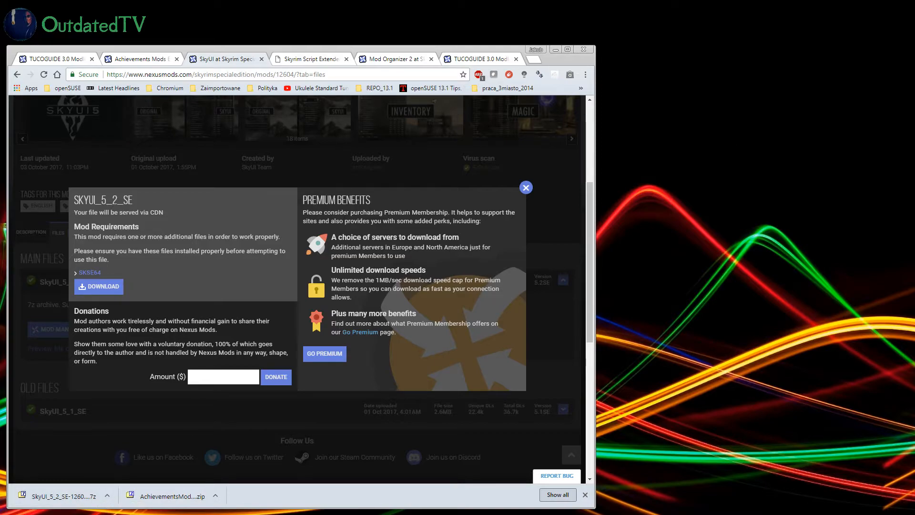
Step: Switch to Mod Organizer 2 and install SkyUI_5_2_SE-12604-5-2SE.7z manually under the name SkyUI 5 2 SE with all its contents
{"action": "key", "text": "alt+Tab"}
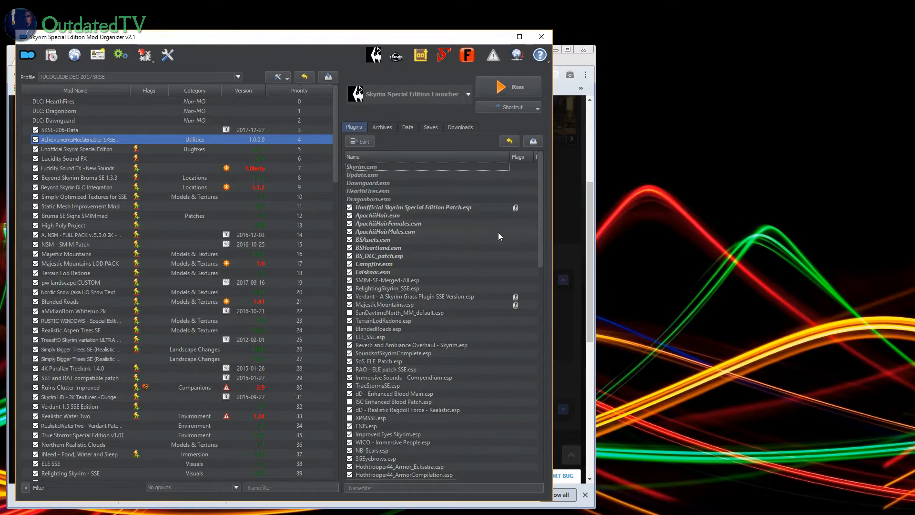
{"action": "left_click", "coordinate": [464, 127]}
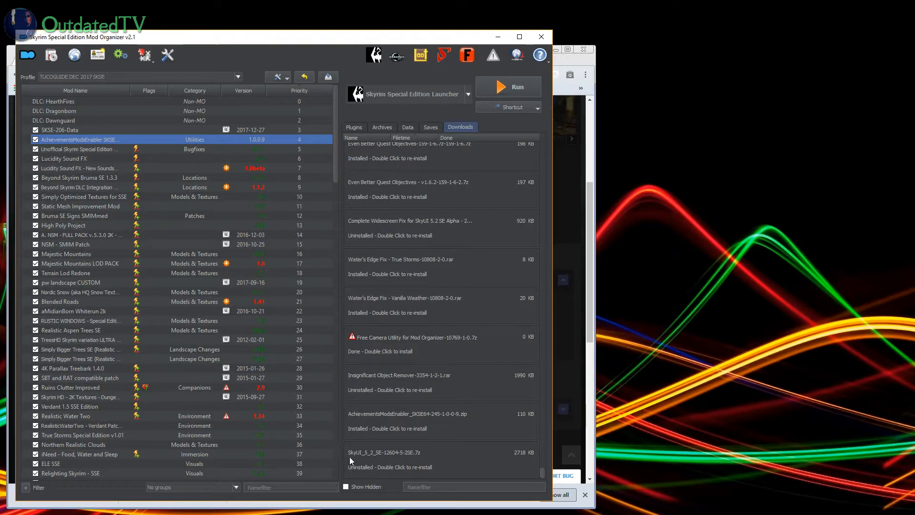
{"action": "double_click", "coordinate": [395, 460]}
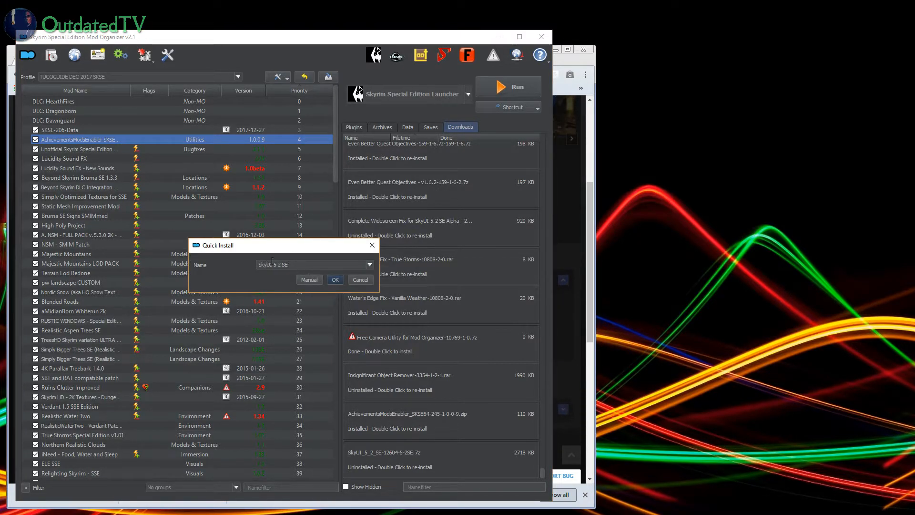
{"action": "left_click", "coordinate": [315, 280]}
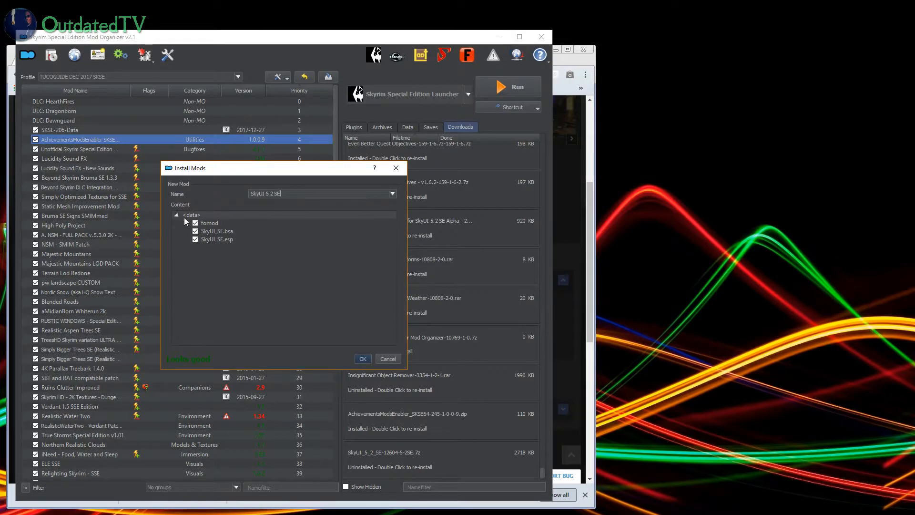
{"action": "left_click", "coordinate": [362, 358]}
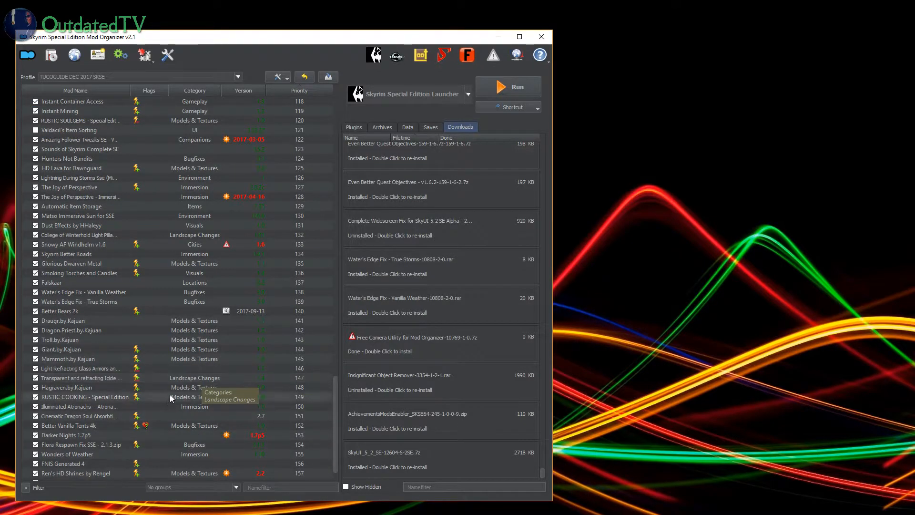
Step: Move SkyUI 5 2 SE from the end of the mod list to directly below AchievementsModsEnabler SKSE64 and enable it
{"action": "scroll", "coordinate": [167, 397], "scroll_direction": "down", "scroll_amount": 1}
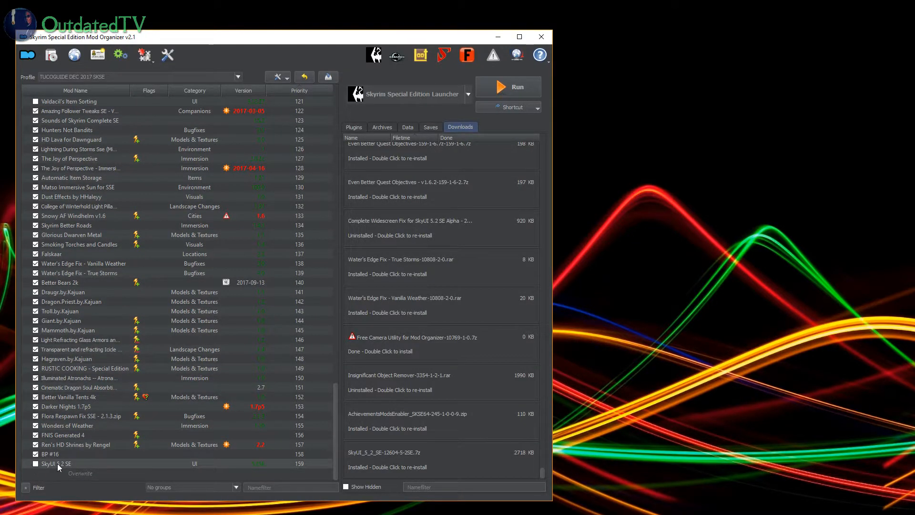
{"action": "left_click_drag", "start_coordinate": [61, 463], "coordinate": [123, 146]}
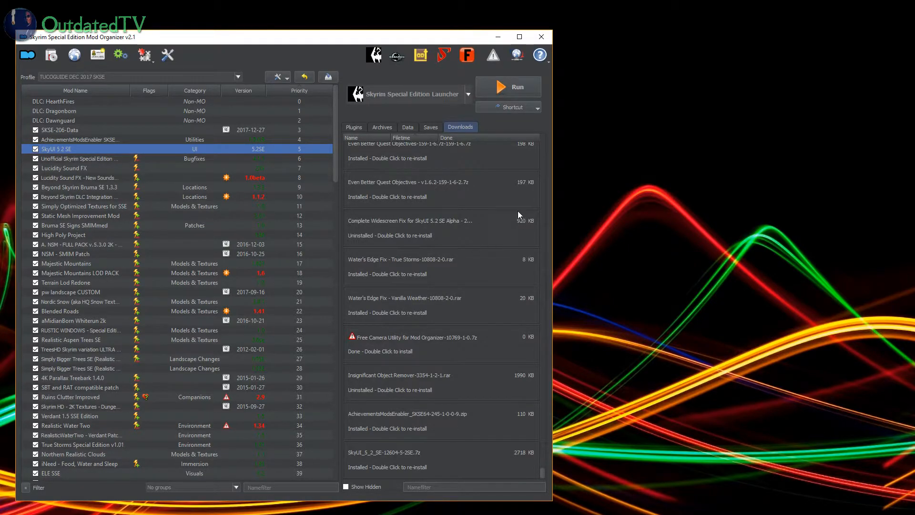
Step: Find SkyUI_SE.esp at the end of the plugin list and sort the load order with LOOT
{"action": "left_click", "coordinate": [350, 125]}
{"action": "left_click_drag", "start_coordinate": [539, 256], "coordinate": [522, 481]}
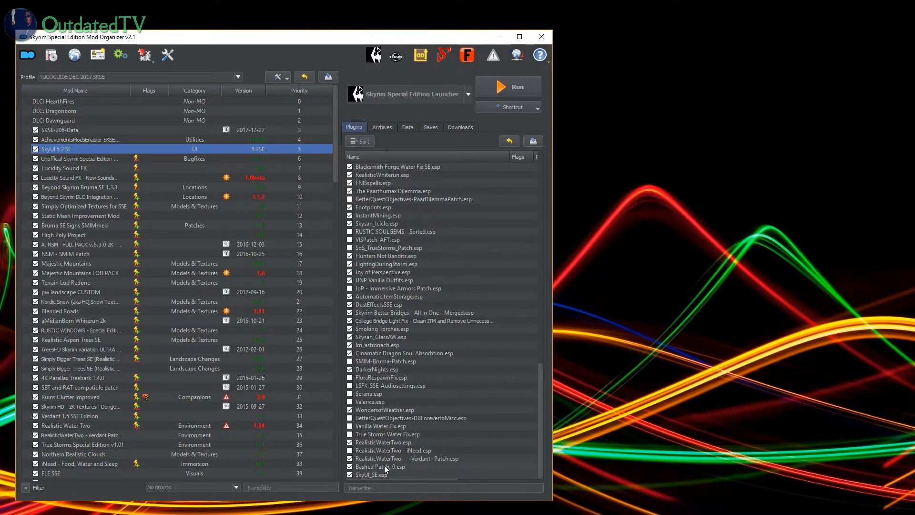
{"action": "left_click", "coordinate": [363, 143]}
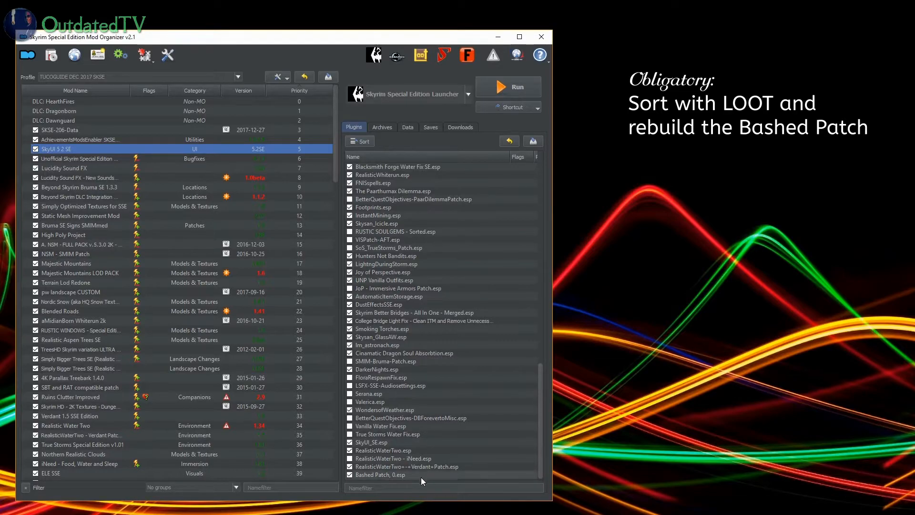
Step: Locate the mod that supplies Bashed Patch, 0.esp and disable it (BP #16) at the end of the mod list
{"action": "left_click", "coordinate": [366, 475]}
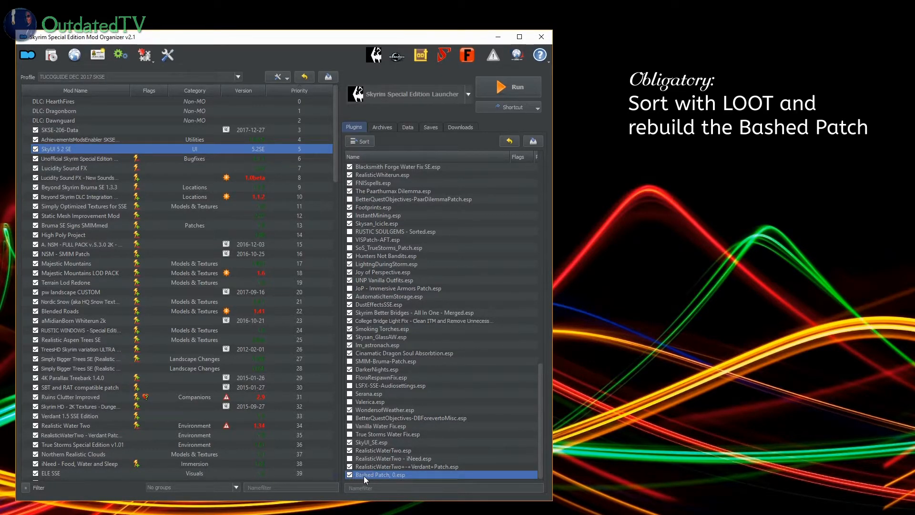
{"action": "scroll", "coordinate": [153, 427], "scroll_direction": "down", "scroll_amount": 10}
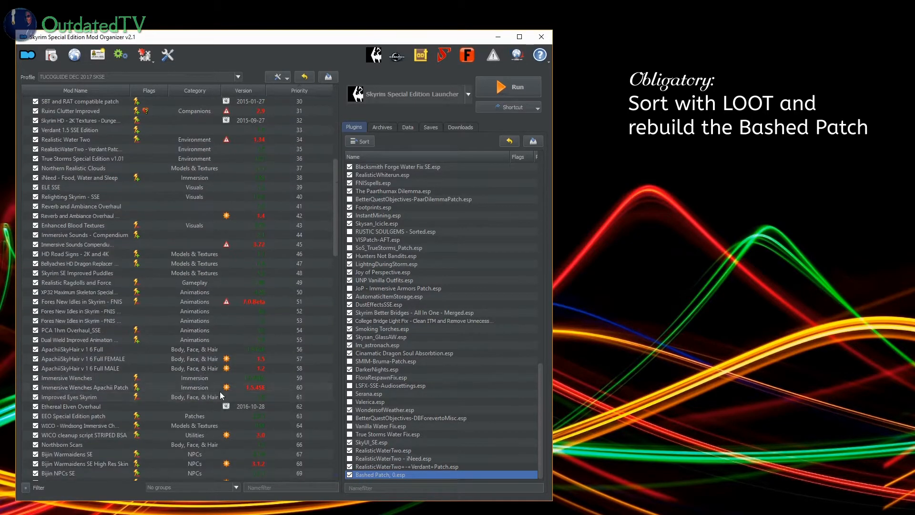
{"action": "left_click_drag", "start_coordinate": [337, 235], "coordinate": [318, 448]}
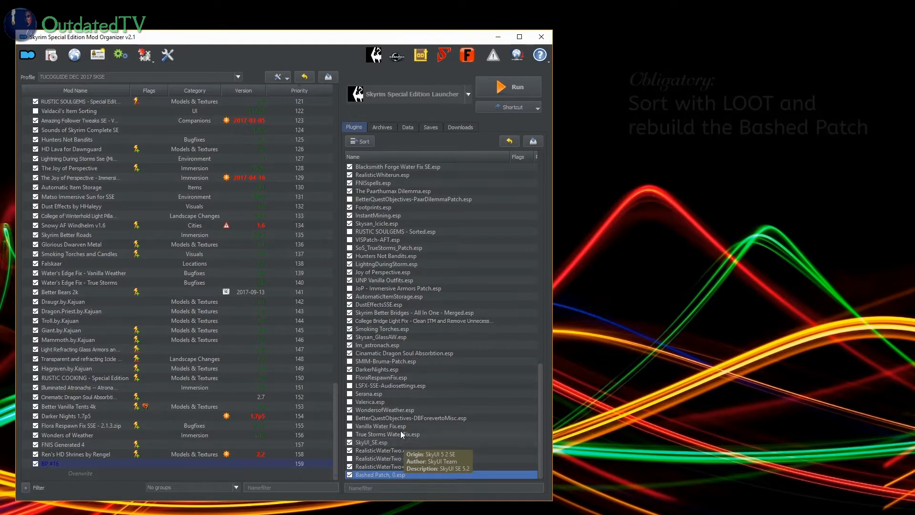
{"action": "left_click", "coordinate": [35, 464]}
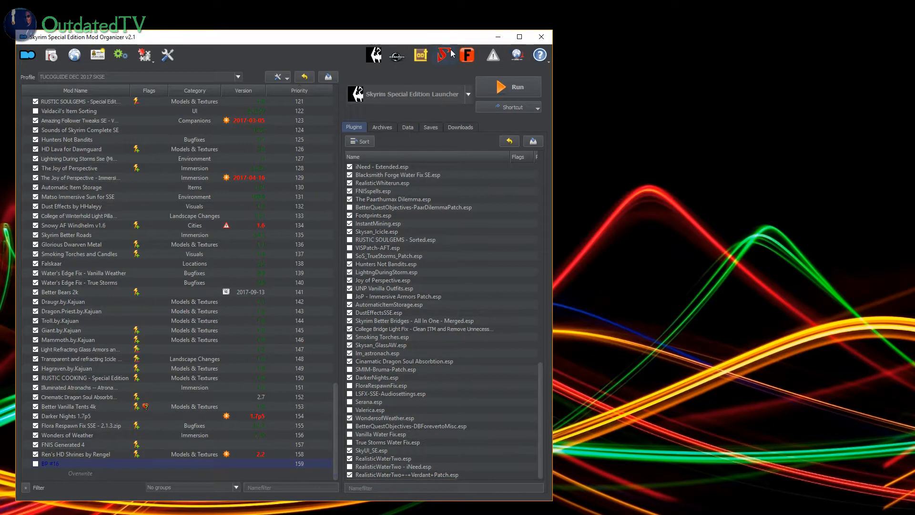
Step: Enable all plugins in the plugin list
{"action": "right_click", "coordinate": [412, 256]}
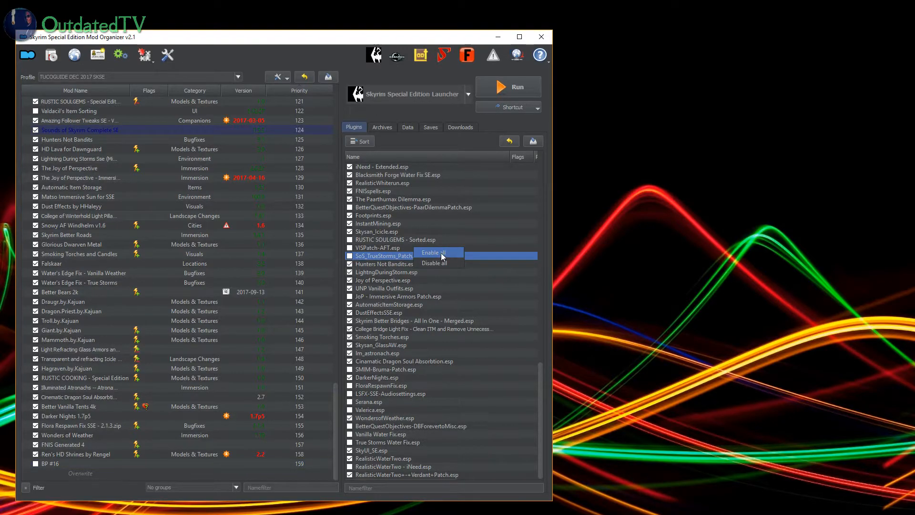
{"action": "left_click", "coordinate": [442, 252]}
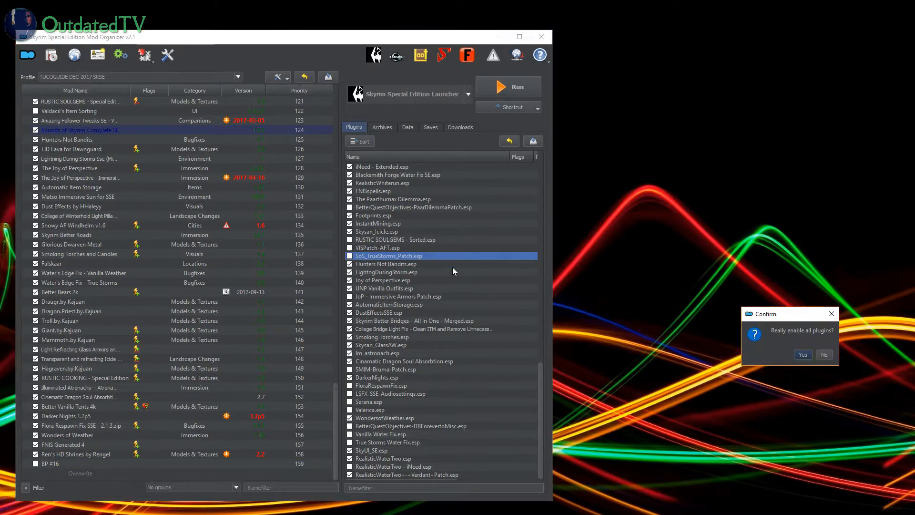
{"action": "left_click", "coordinate": [796, 357]}
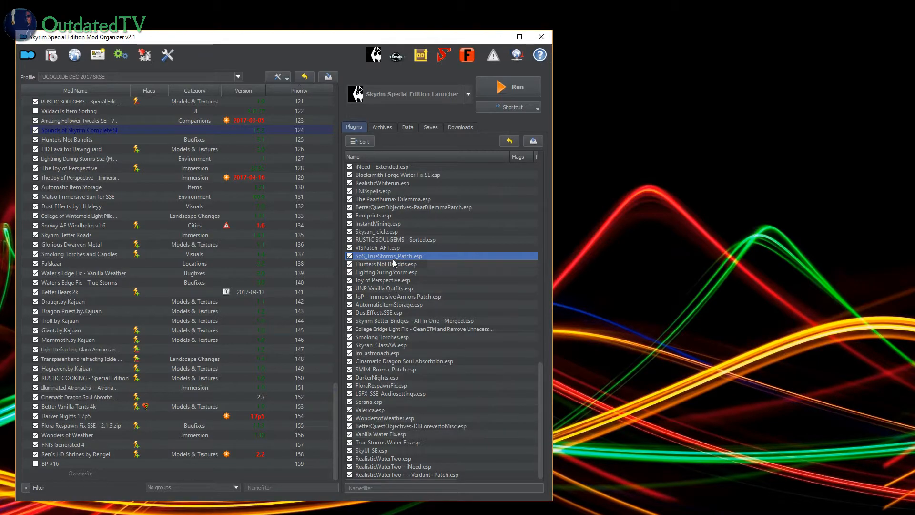
Step: Disable Bijin Warmaidens.esp, Bijin NPCs.esp, Bijin Wives.esp, Serana.esp and Valerica.esp in the plugin list
{"action": "scroll", "coordinate": [390, 245], "scroll_direction": "up", "scroll_amount": 20}
{"action": "scroll", "coordinate": [382, 252], "scroll_direction": "down", "scroll_amount": 6}
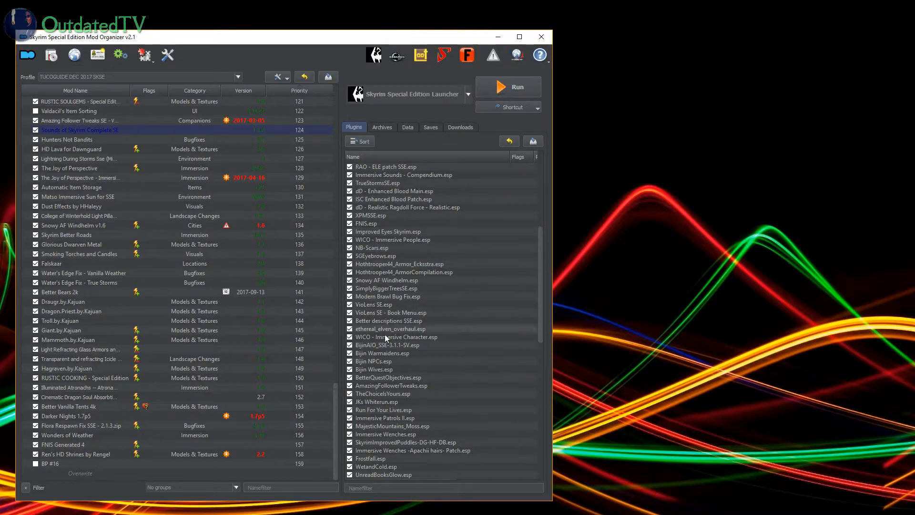
{"action": "left_click", "coordinate": [349, 353]}
{"action": "left_click", "coordinate": [350, 370]}
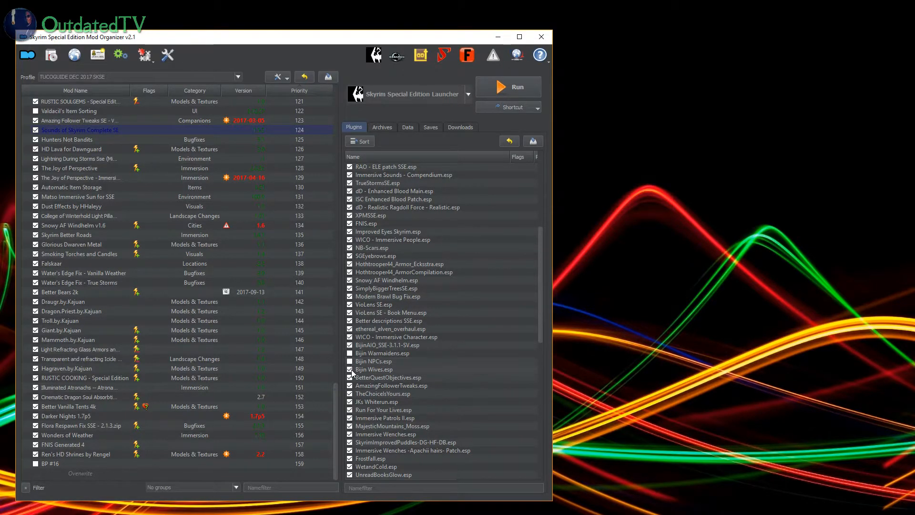
{"action": "left_click", "coordinate": [535, 315]}
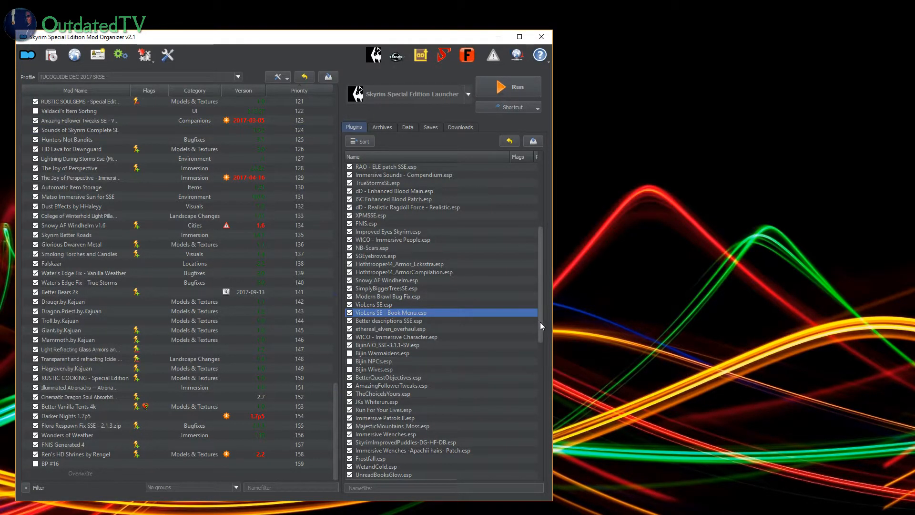
{"action": "left_click_drag", "start_coordinate": [539, 322], "coordinate": [536, 456]}
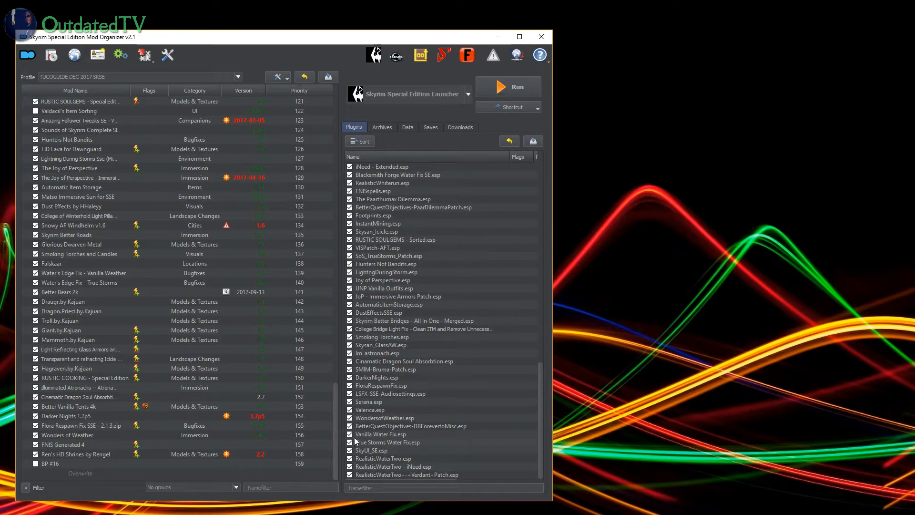
{"action": "left_click", "coordinate": [349, 402]}
{"action": "left_click", "coordinate": [349, 409]}
Step: Launch Wrye Bash from Mod Organizer and activate Bashed Patch, 0.esp at the end of its mod list
{"action": "left_click", "coordinate": [443, 56]}
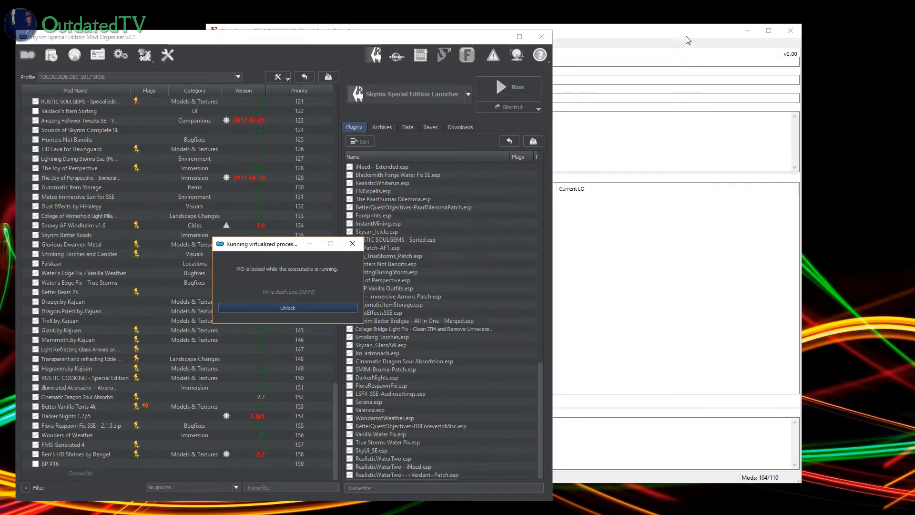
{"action": "scroll", "coordinate": [324, 238], "scroll_direction": "down", "scroll_amount": 20}
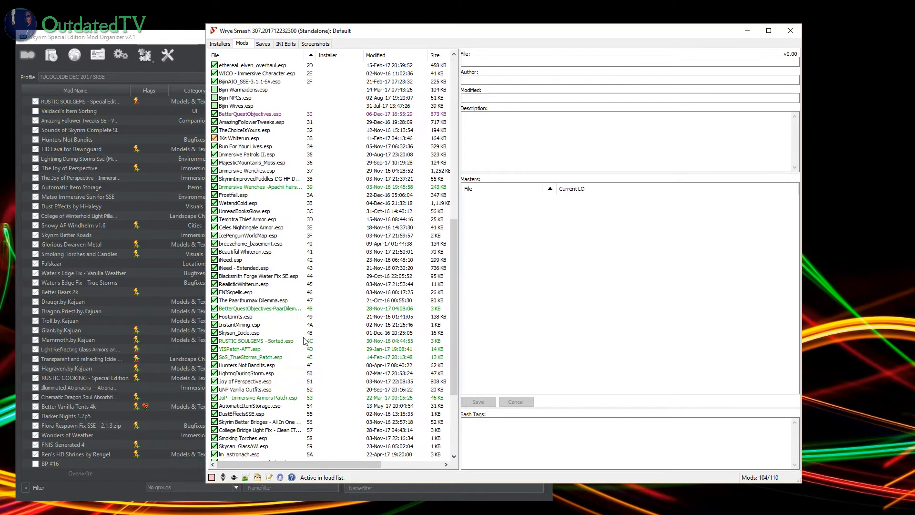
{"action": "left_click", "coordinate": [214, 454]}
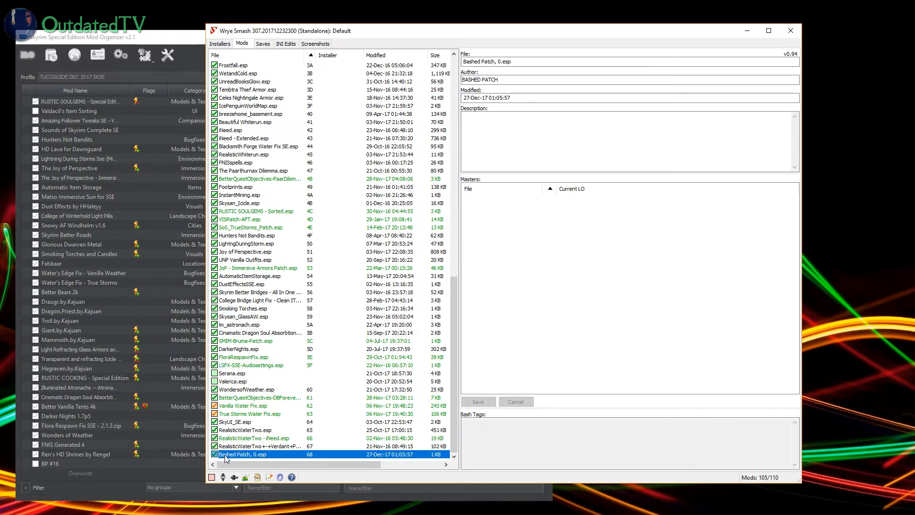
Step: Rebuild Bashed Patch, 0.esp with the preselected patch options, dismiss the build report and close Wrye Bash
{"action": "right_click", "coordinate": [229, 457]}
{"action": "left_click", "coordinate": [264, 349]}
{"action": "left_click", "coordinate": [811, 480]}
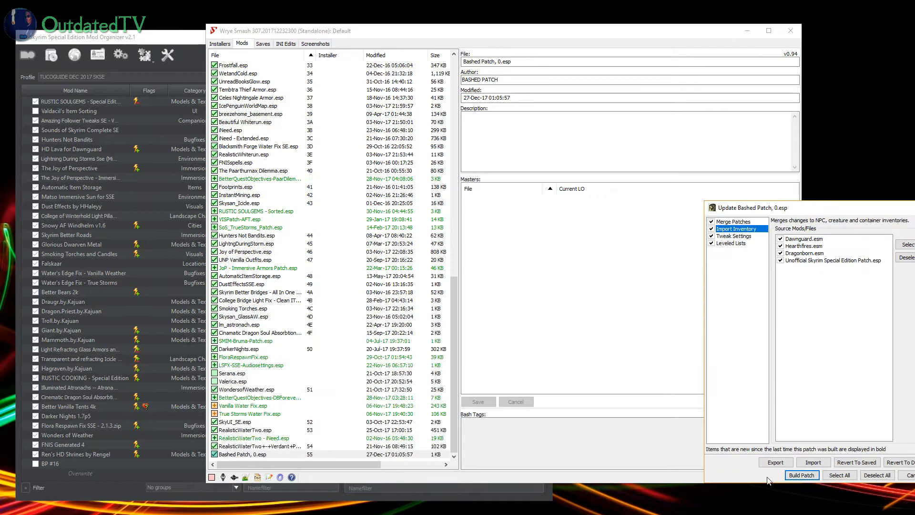
{"action": "left_click", "coordinate": [801, 474]}
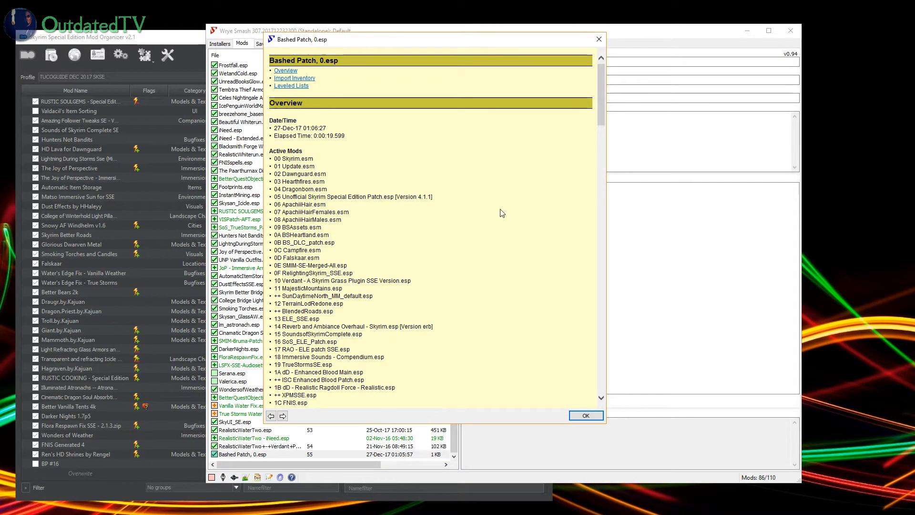
{"action": "left_click", "coordinate": [587, 415]}
{"action": "left_click", "coordinate": [790, 31]}
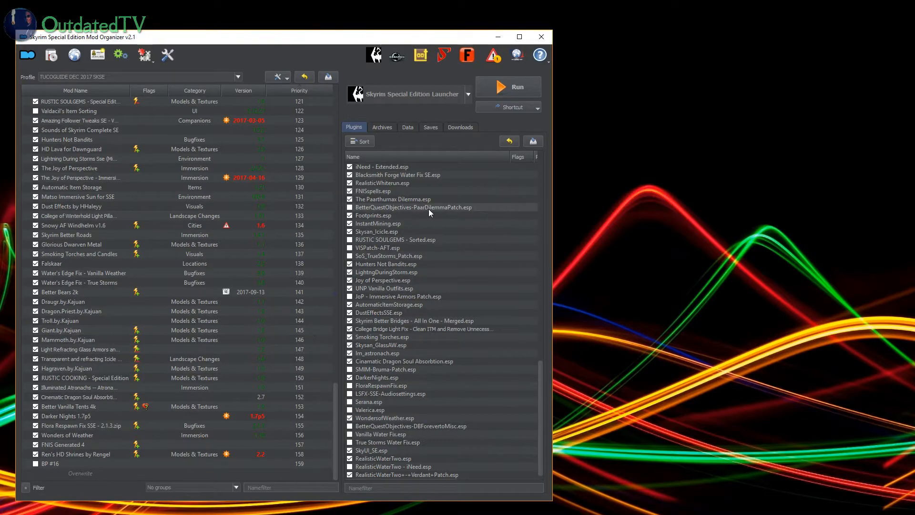
Step: Check Mod Organizer's reported problems and inspect the files generated in Overwrite
{"action": "left_click", "coordinate": [495, 57]}
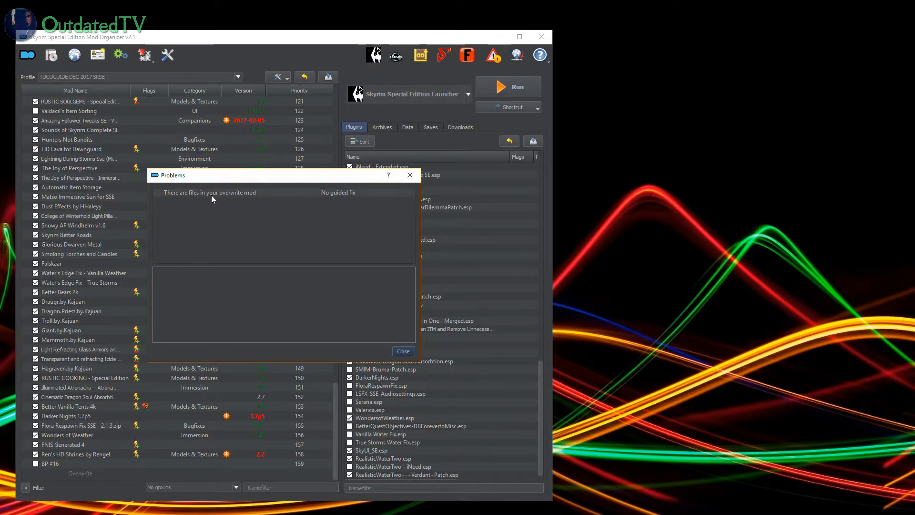
{"action": "left_click", "coordinate": [404, 351]}
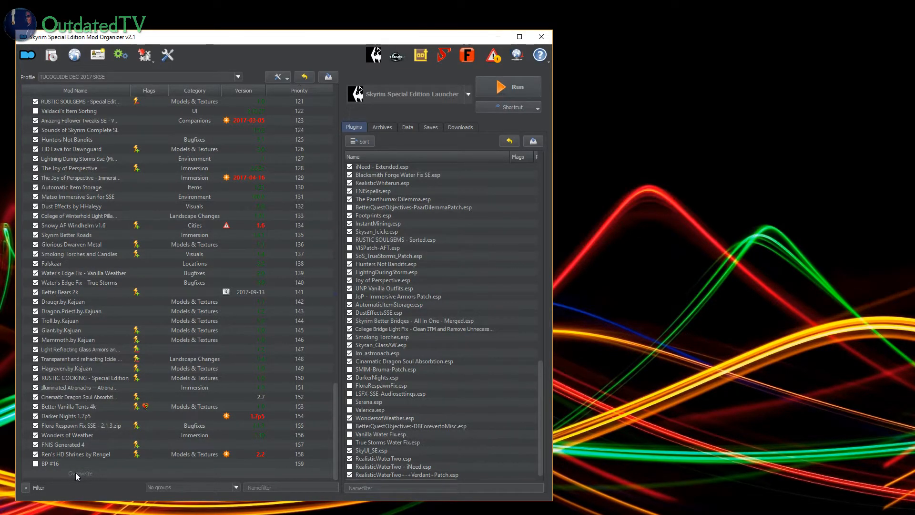
{"action": "double_click", "coordinate": [87, 473]}
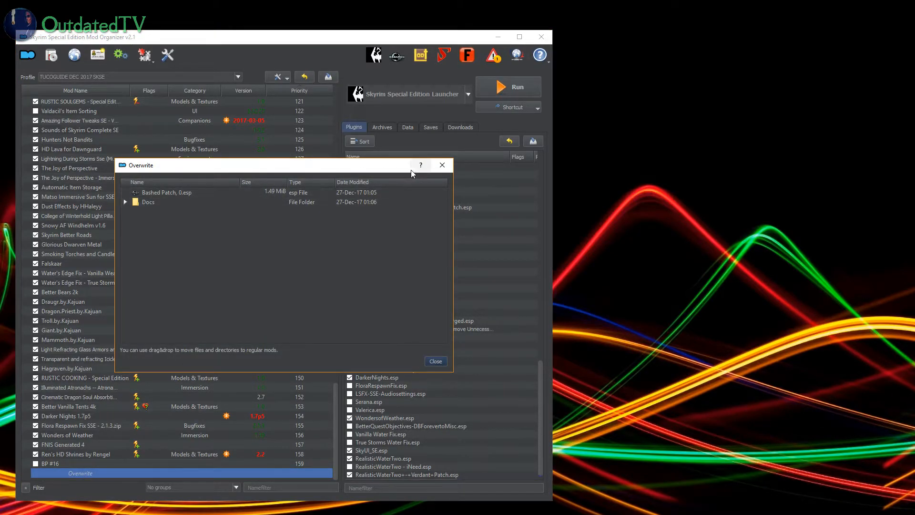
{"action": "left_click", "coordinate": [442, 165]}
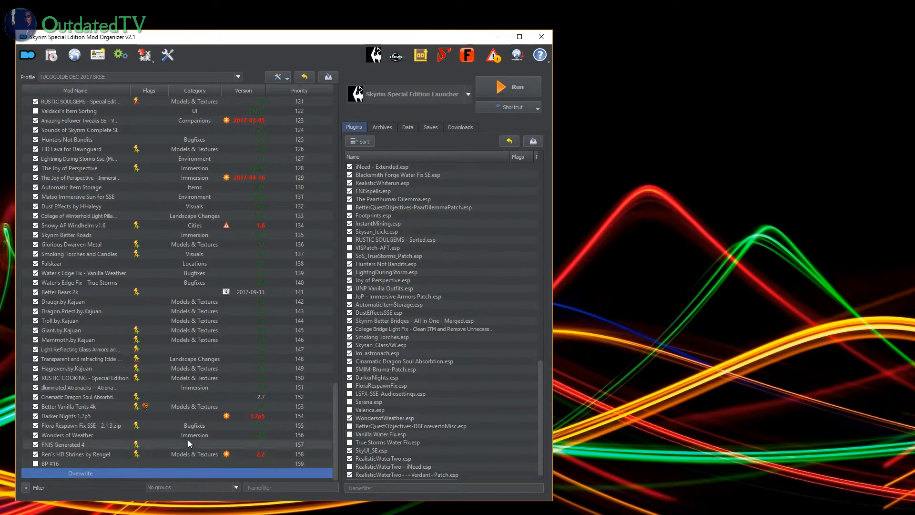
{"action": "double_click", "coordinate": [82, 474]}
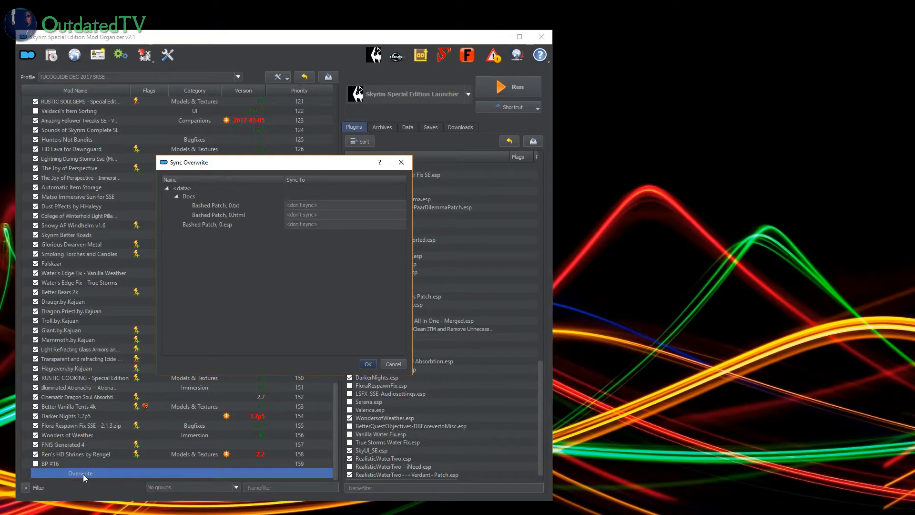
{"action": "left_click", "coordinate": [393, 364]}
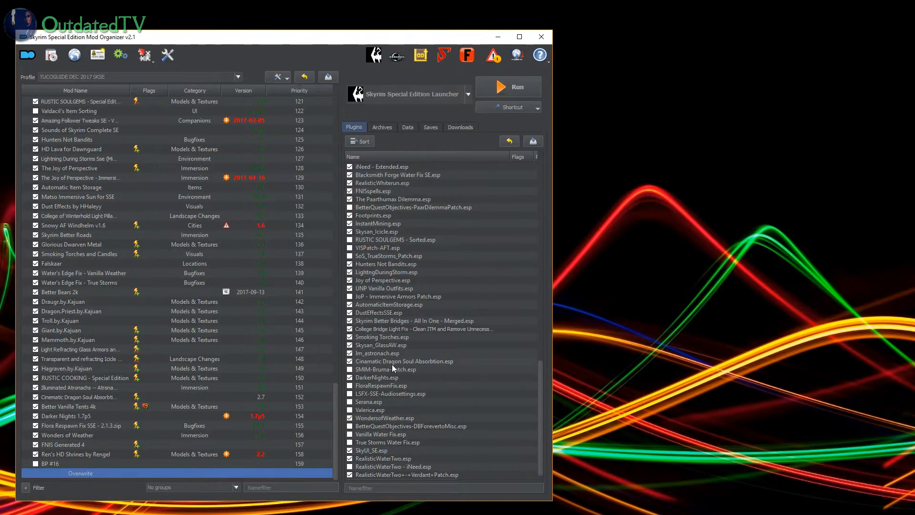
Step: Create a new mod named BP #17 from the files in Overwrite
{"action": "right_click", "coordinate": [89, 470]}
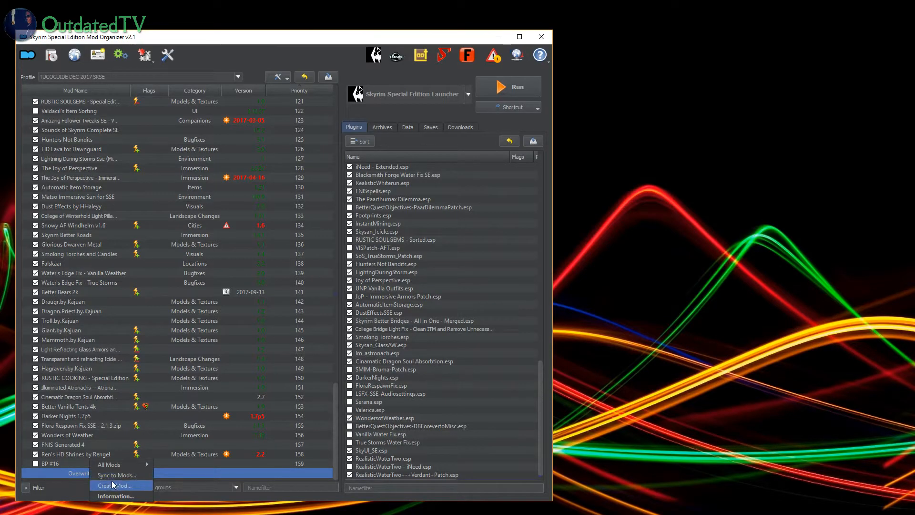
{"action": "left_click", "coordinate": [115, 481]}
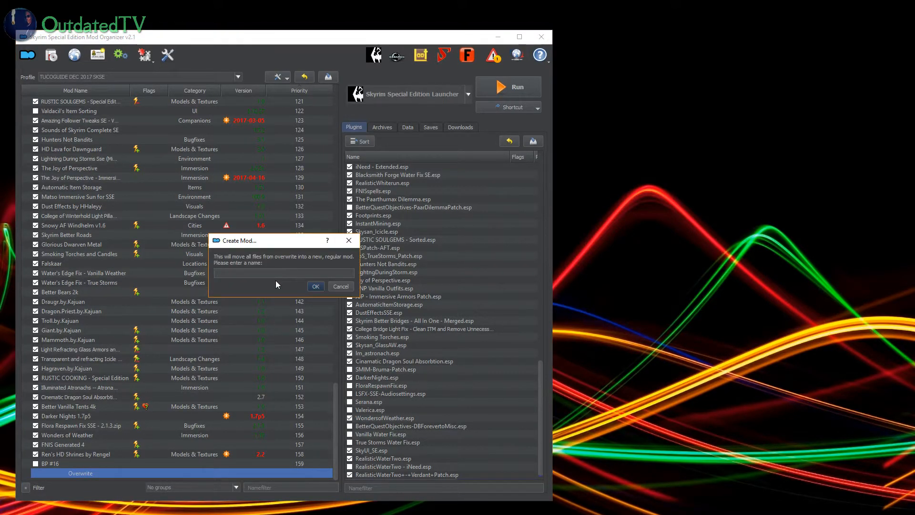
{"action": "type", "text": "BP #17"}
{"action": "left_click", "coordinate": [316, 286]}
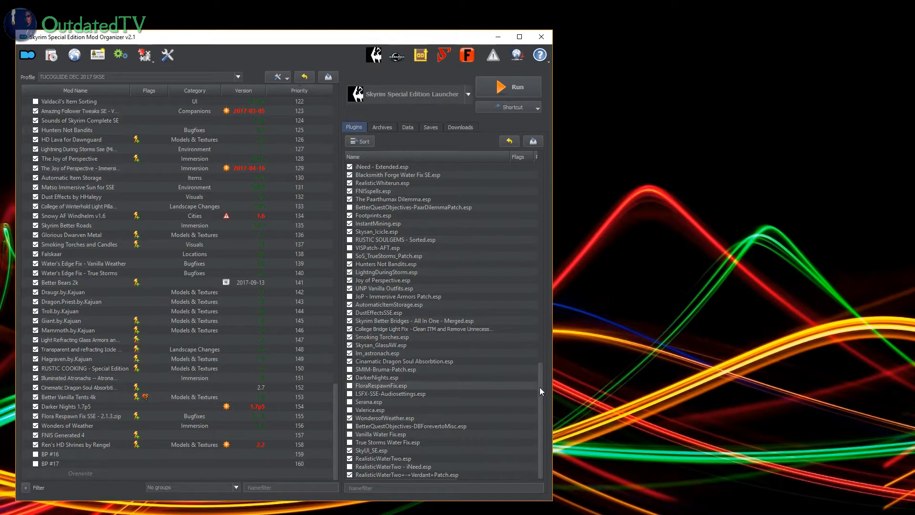
Step: Review the plugin list down to its end and enable BP #17 in the mod list
{"action": "left_click_drag", "start_coordinate": [540, 388], "coordinate": [547, 440]}
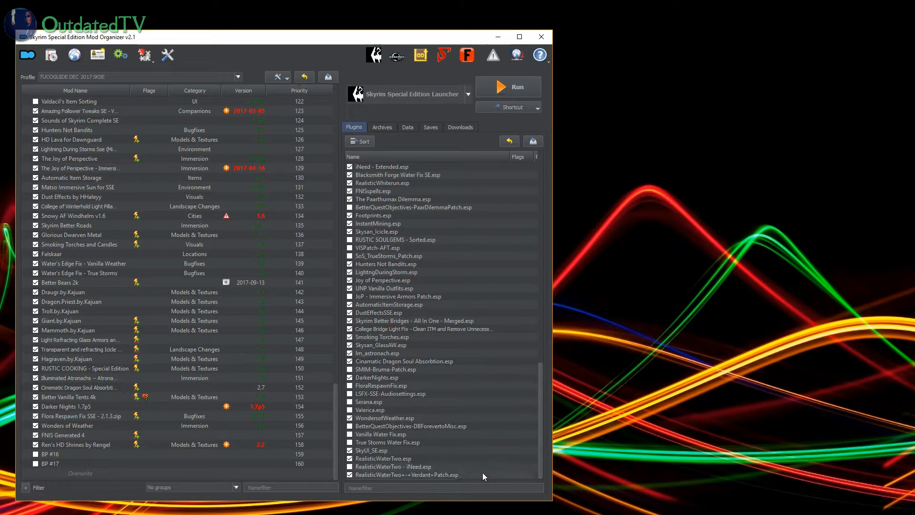
{"action": "scroll", "coordinate": [376, 371], "scroll_direction": "up", "scroll_amount": 20}
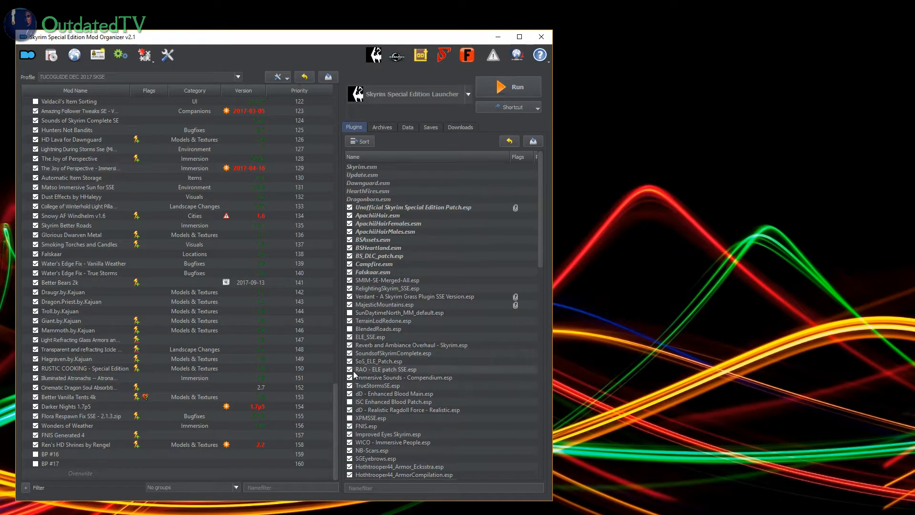
{"action": "scroll", "coordinate": [361, 358], "scroll_direction": "down", "scroll_amount": 12}
{"action": "scroll", "coordinate": [364, 381], "scroll_direction": "down", "scroll_amount": 5}
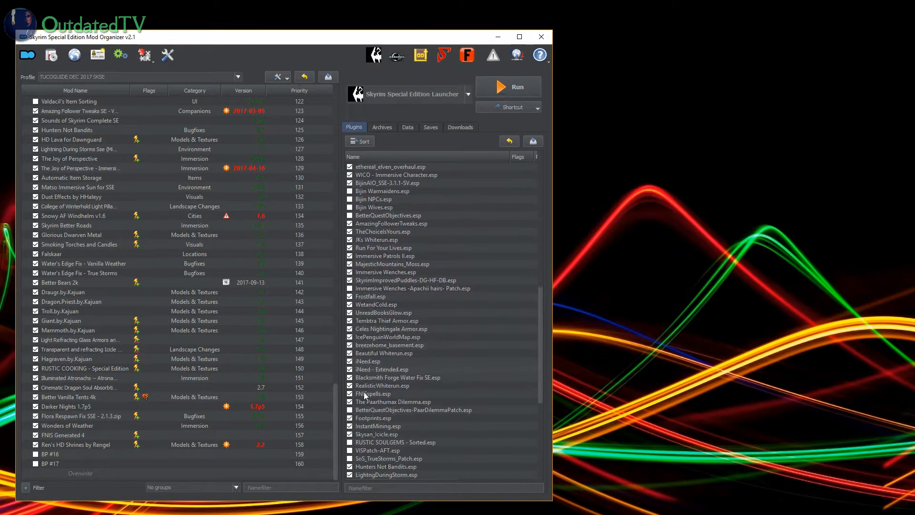
{"action": "scroll", "coordinate": [356, 411], "scroll_direction": "down", "scroll_amount": 6}
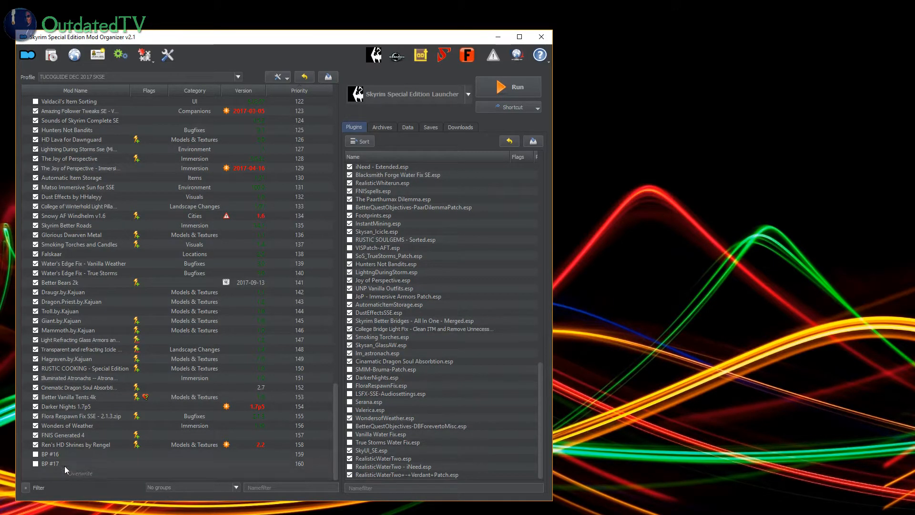
{"action": "left_click", "coordinate": [36, 464]}
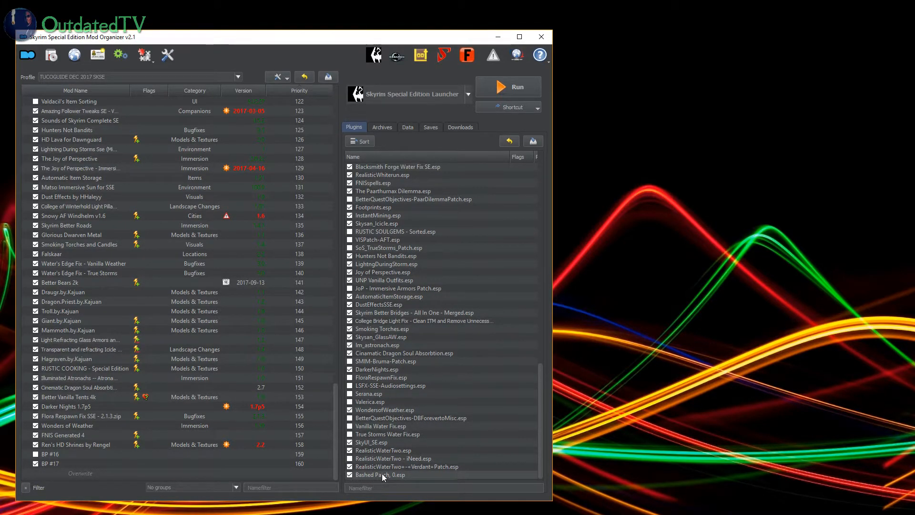
{"action": "mouse_move", "coordinate": [382, 474]}
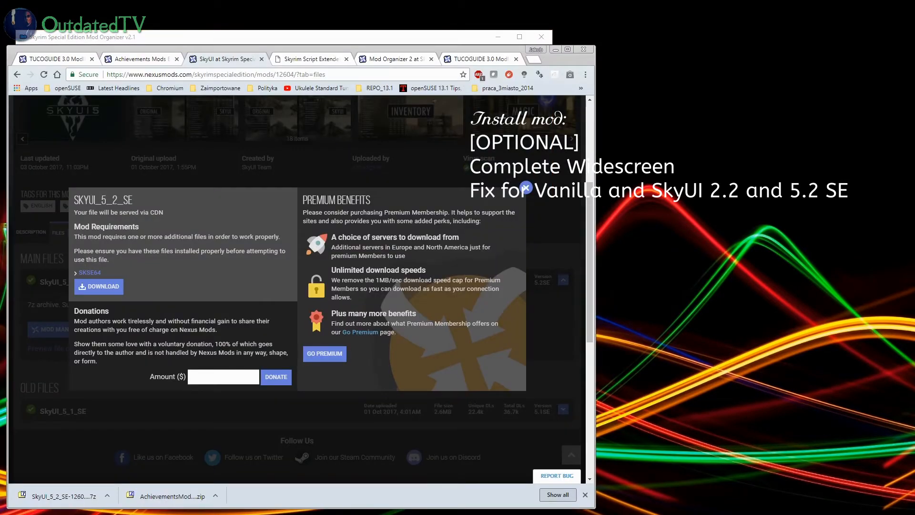
Step: In the browser, close the SkyUI page and open the Complete Widescreen Fix for Vanilla and SkyUI page from the TUCOGUIDE instructions
{"action": "left_click", "coordinate": [262, 59]}
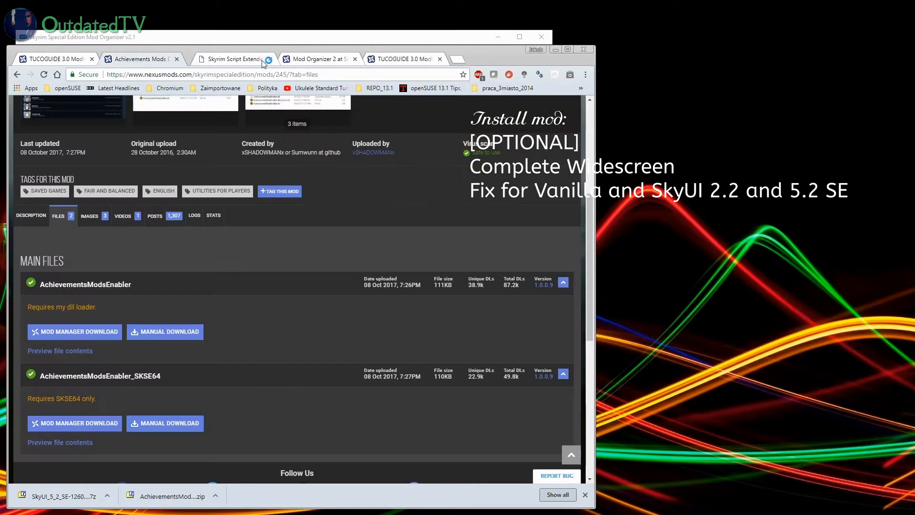
{"action": "left_click", "coordinate": [50, 61]}
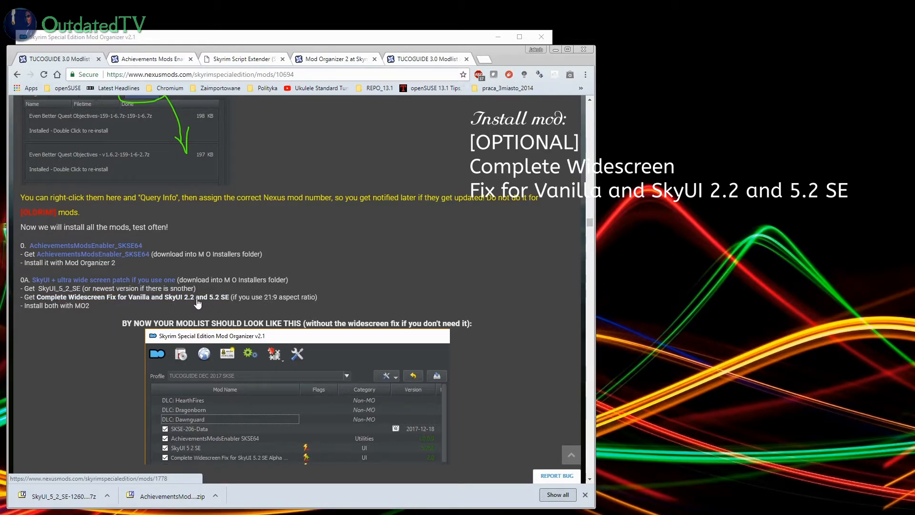
{"action": "middle_click", "coordinate": [116, 300]}
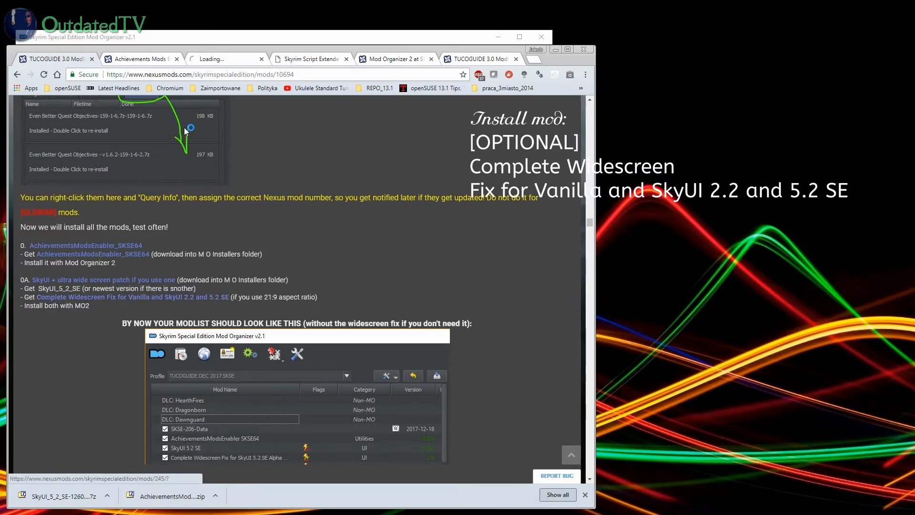
{"action": "left_click", "coordinate": [229, 61]}
Step: Among the mod's main files, start the manual download of Complete Widescreen Fix for SkyUI 5.2 SE Alpha - 2560x1080
{"action": "scroll", "coordinate": [265, 316], "scroll_direction": "down", "scroll_amount": 3}
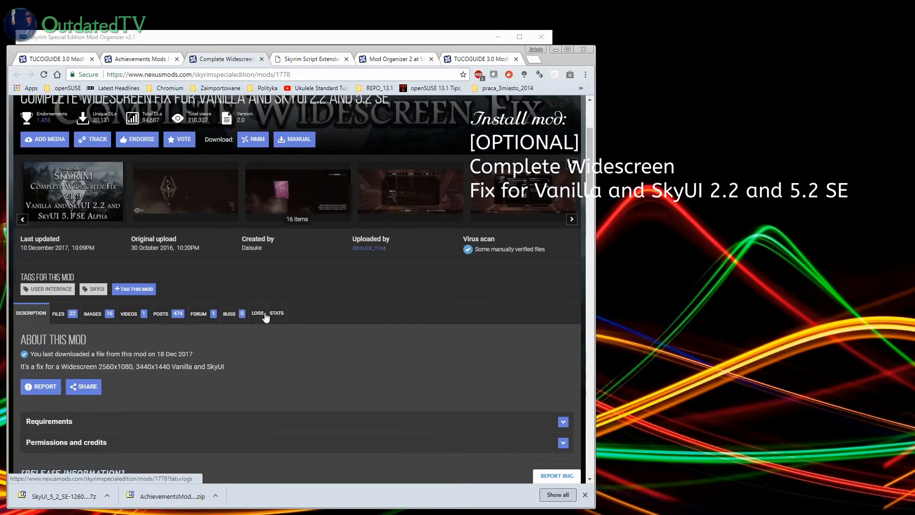
{"action": "left_click", "coordinate": [59, 313]}
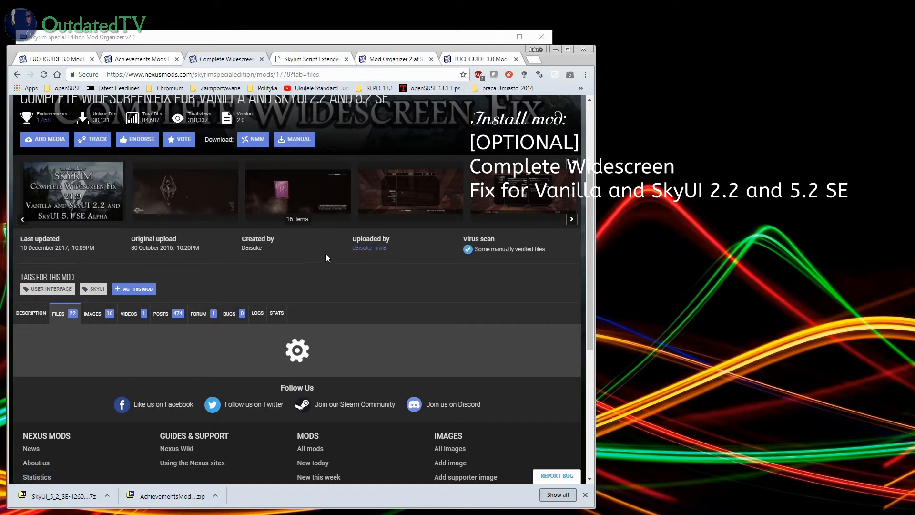
{"action": "scroll", "coordinate": [351, 274], "scroll_direction": "down", "scroll_amount": 2}
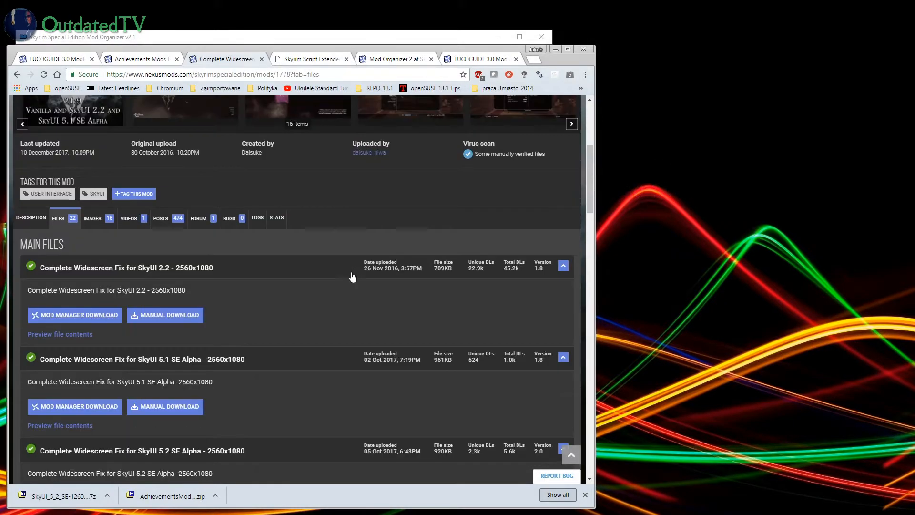
{"action": "scroll", "coordinate": [280, 288], "scroll_direction": "down", "scroll_amount": 1}
{"action": "scroll", "coordinate": [236, 330], "scroll_direction": "down", "scroll_amount": 1}
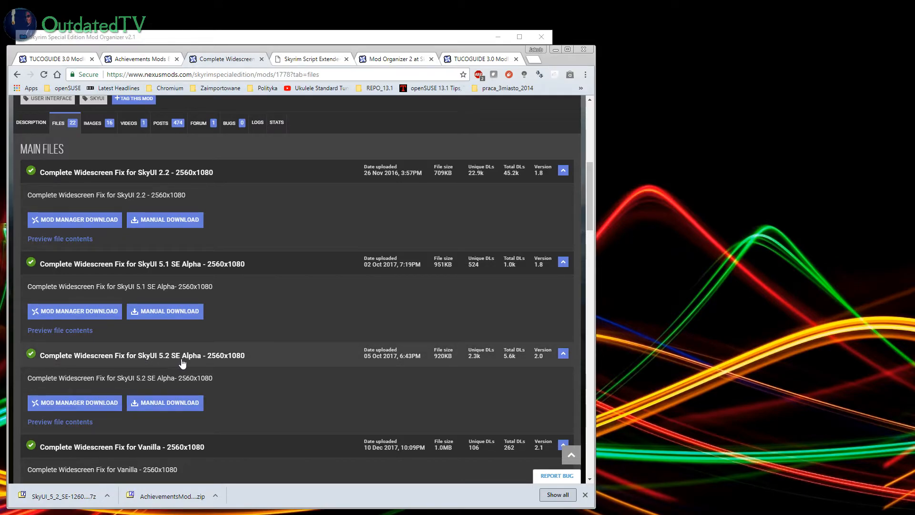
{"action": "scroll", "coordinate": [180, 363], "scroll_direction": "down", "scroll_amount": 2}
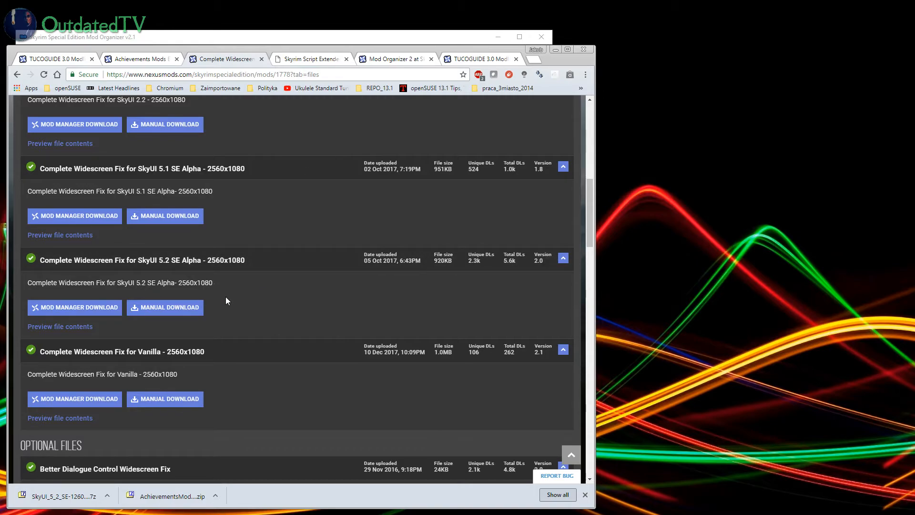
{"action": "left_click", "coordinate": [176, 309]}
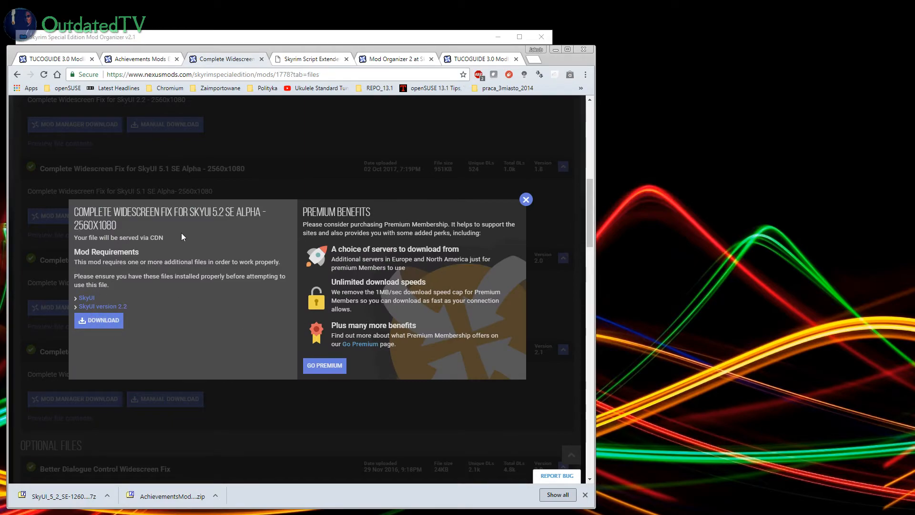
{"action": "left_click", "coordinate": [101, 323]}
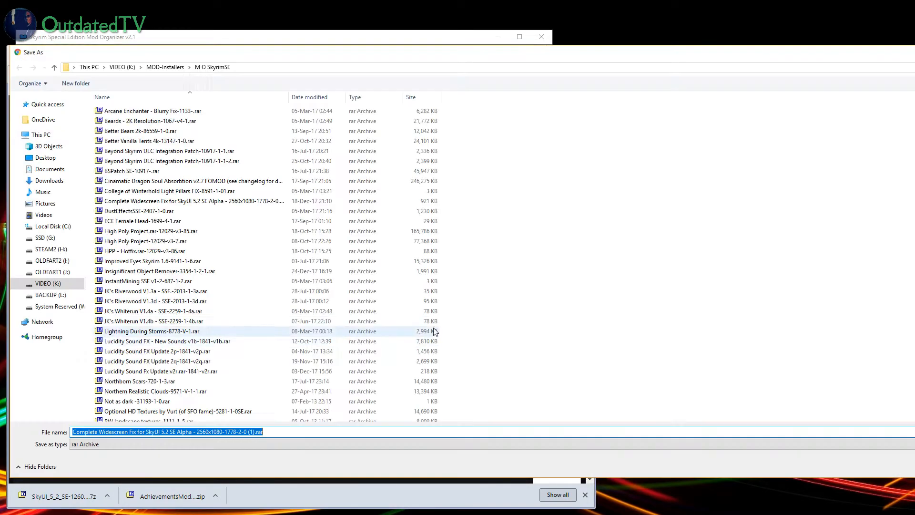
Step: Save the download as Complete Widescreen Fix for SkyUI 5.2 SE Alpha - 2560x1080-1778-2-0.rar in M O SkyrimSE, replacing the existing file
{"action": "left_click", "coordinate": [256, 431]}
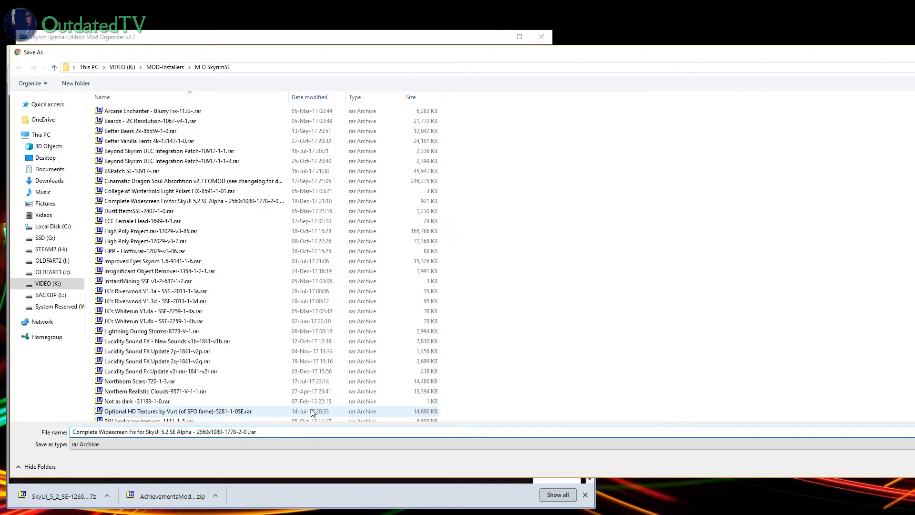
{"action": "key", "text": "BackSpace"}
{"action": "key", "text": "BackSpace"}
{"action": "key", "text": "Return"}
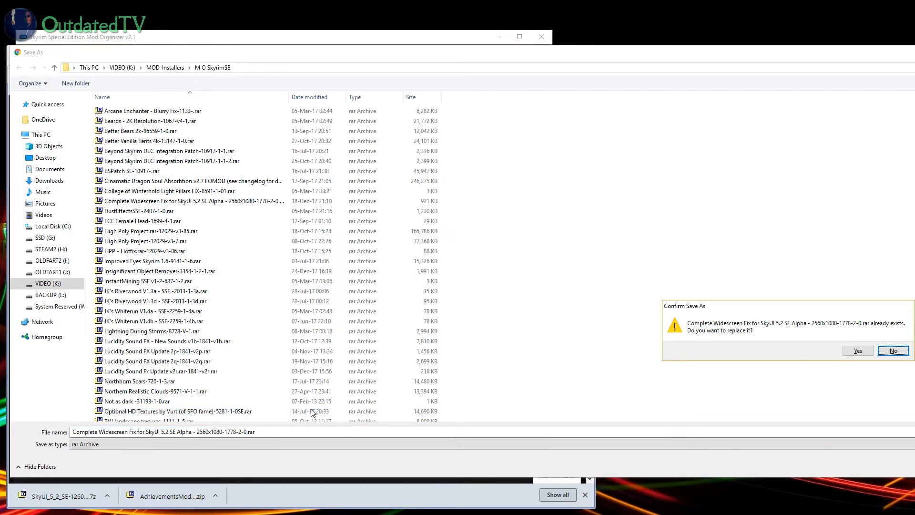
{"action": "left_click", "coordinate": [857, 350]}
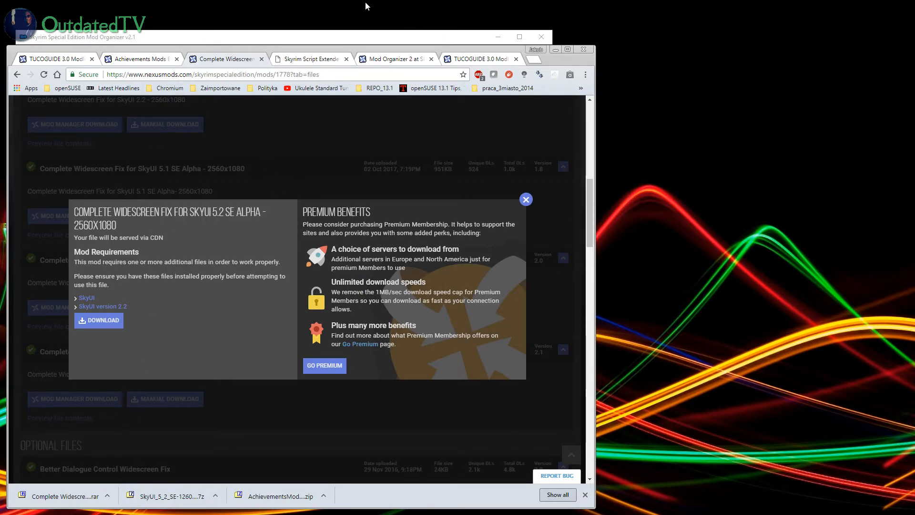
Step: Switch to Mod Organizer and install the downloaded Complete Widescreen Fix archive manually, keeping its suggested name and all contents
{"action": "left_click", "coordinate": [288, 39]}
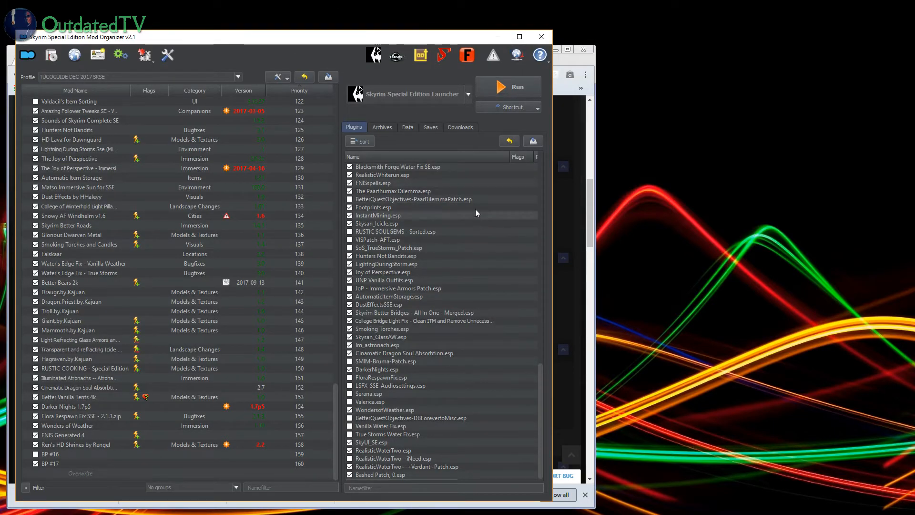
{"action": "left_click", "coordinate": [460, 127]}
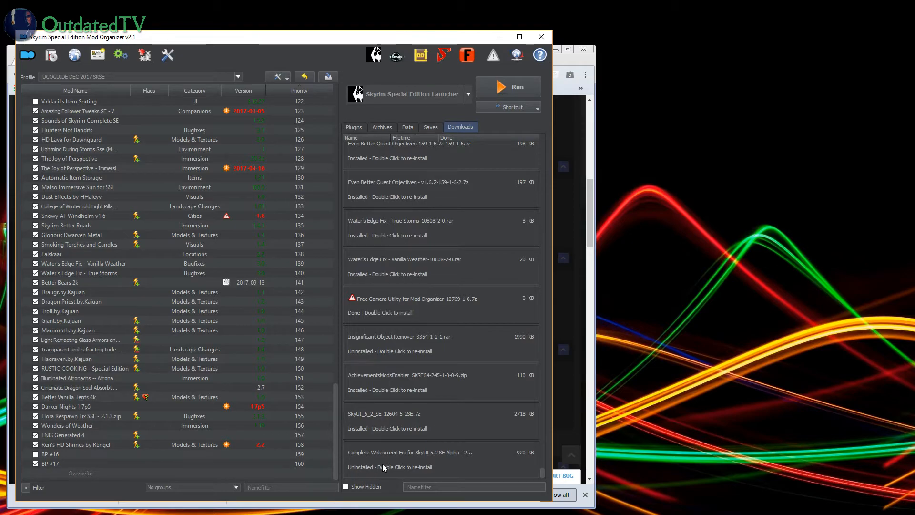
{"action": "double_click", "coordinate": [399, 466]}
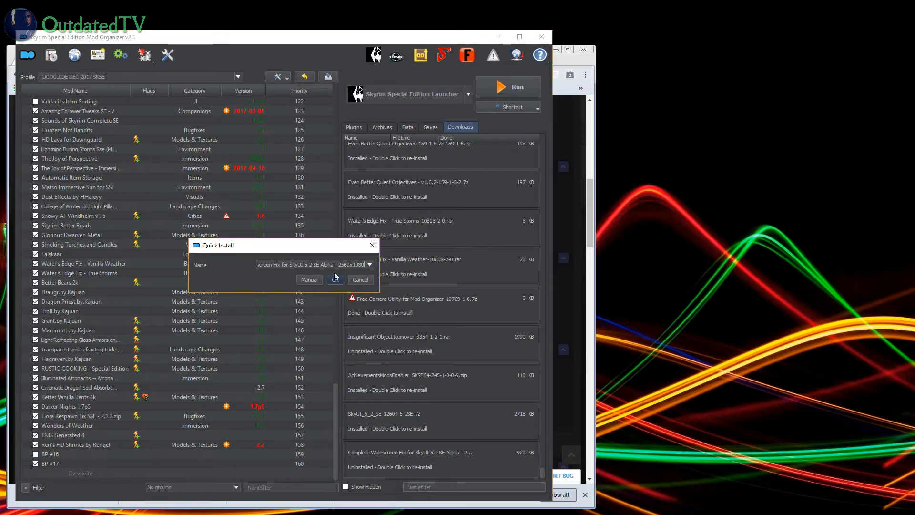
{"action": "left_click_drag", "start_coordinate": [299, 264], "coordinate": [245, 266]}
{"action": "left_click_drag", "start_coordinate": [335, 264], "coordinate": [369, 265]}
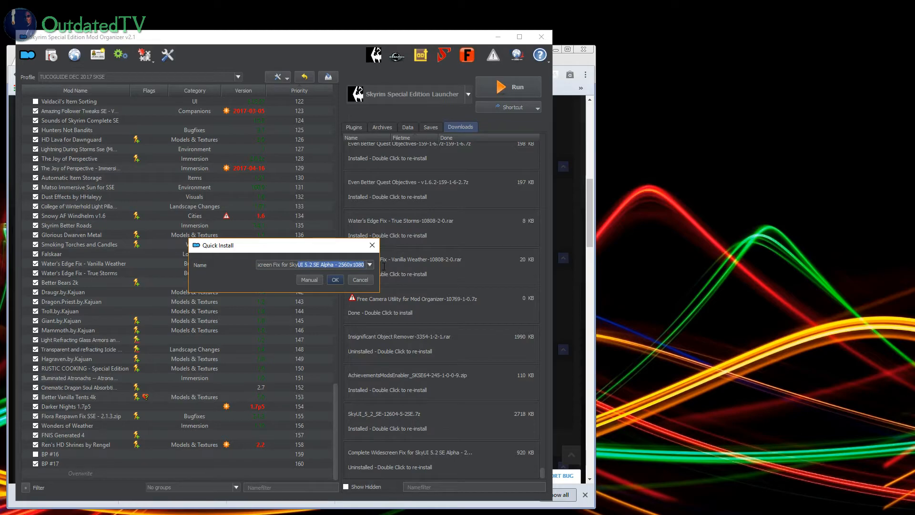
{"action": "left_click", "coordinate": [308, 280]}
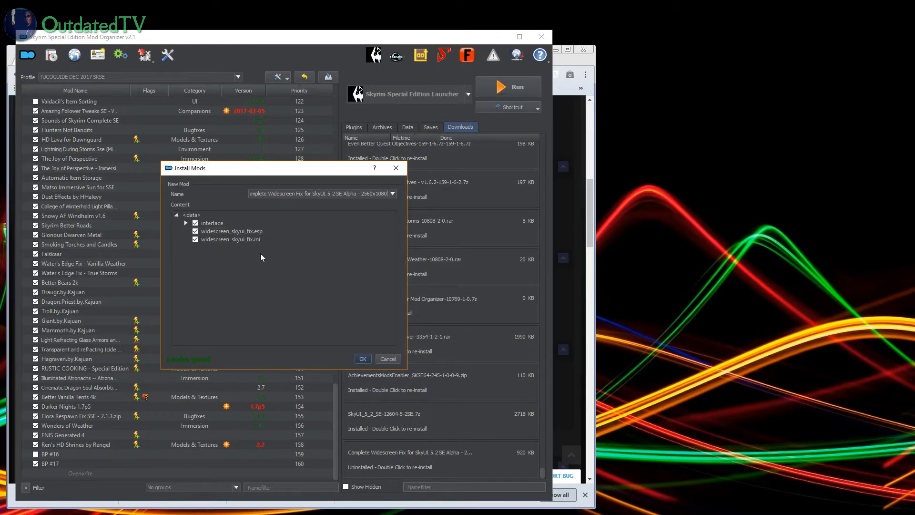
{"action": "left_click", "coordinate": [363, 359]}
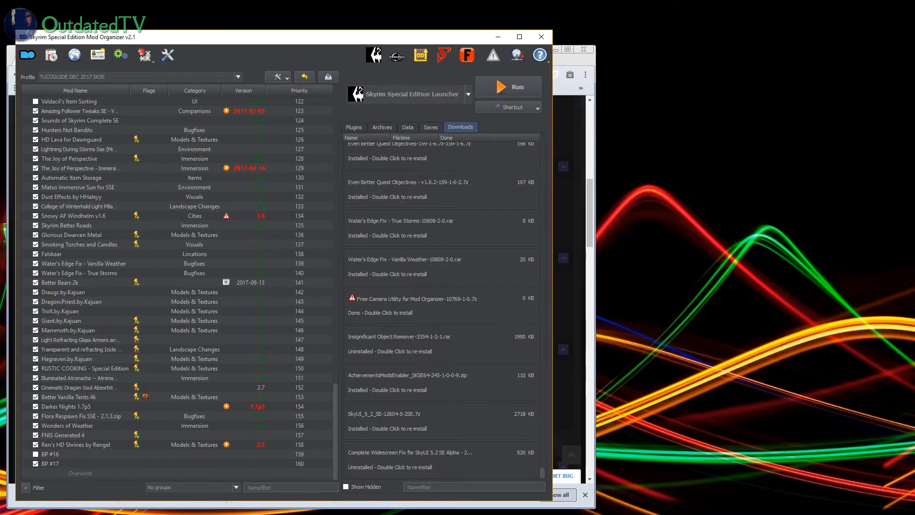
Step: Move the Complete Widescreen Fix mod directly below SkyUI 5.2 SE in the mod list and enable it
{"action": "scroll", "coordinate": [239, 318], "scroll_direction": "down", "scroll_amount": 1}
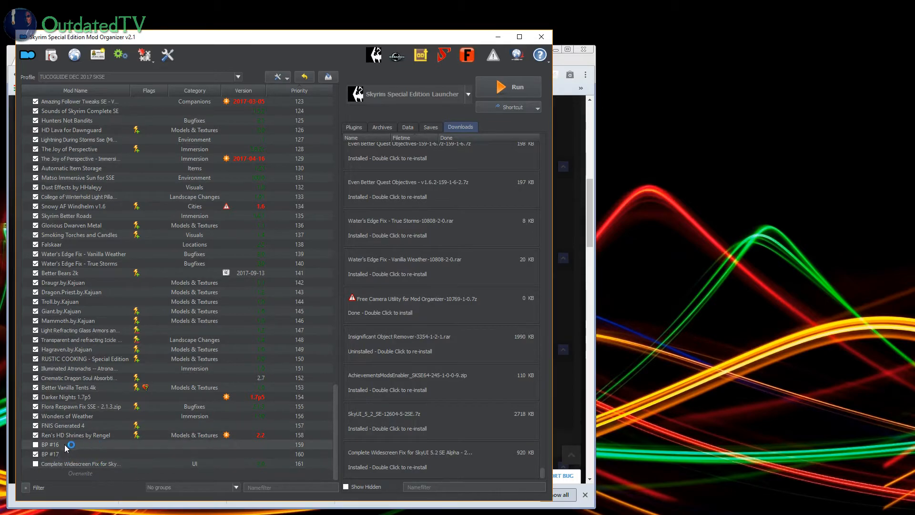
{"action": "left_click_drag", "start_coordinate": [62, 464], "coordinate": [101, 153]}
{"action": "left_click", "coordinate": [36, 159]}
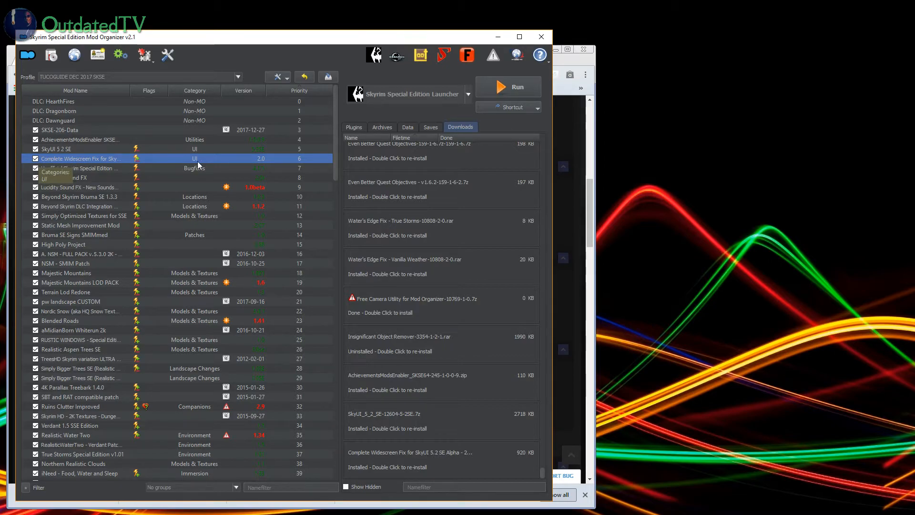
Step: Inspect the Complete Widescreen Fix mod's file tree and close its information window
{"action": "double_click", "coordinate": [93, 160]}
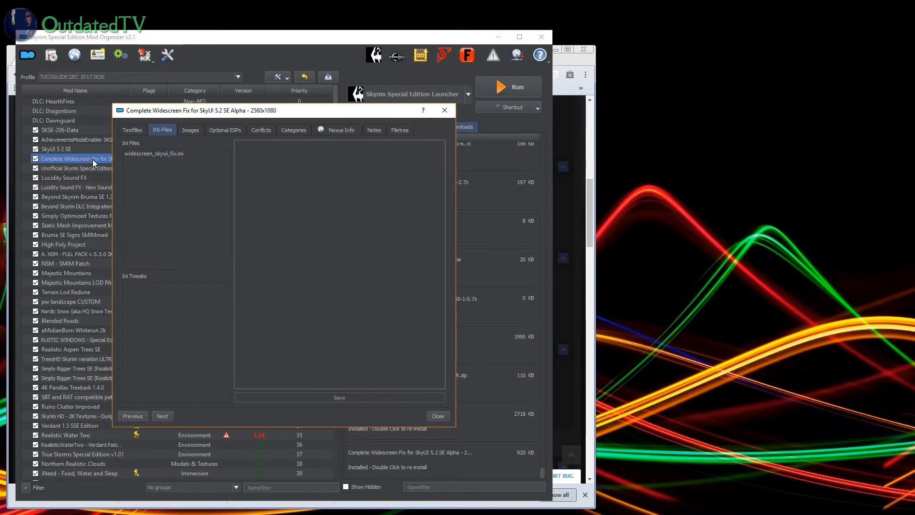
{"action": "left_click", "coordinate": [399, 130]}
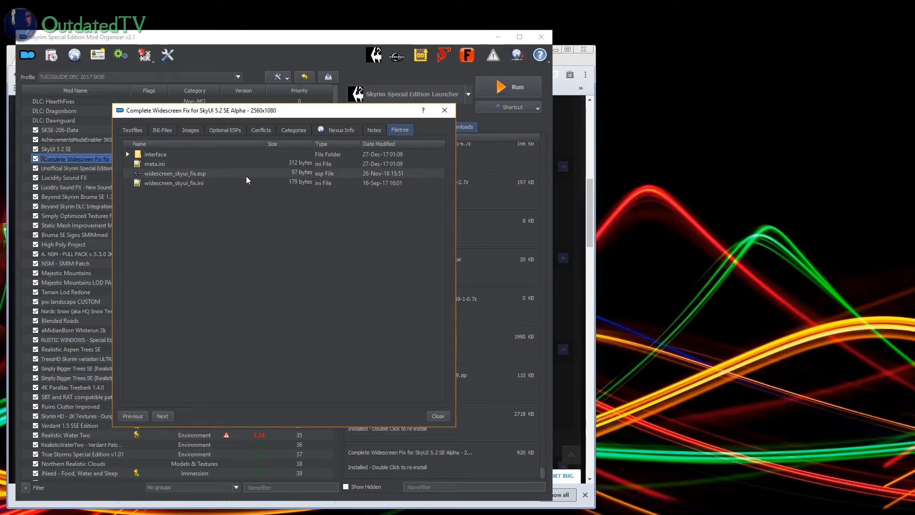
{"action": "left_click", "coordinate": [444, 110]}
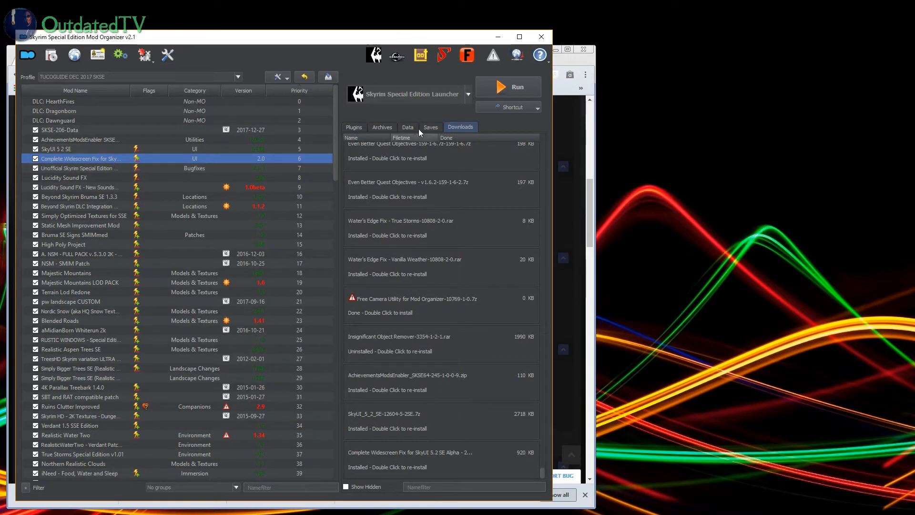
Step: Show the plugin list and disable the BP #17 mod at the end of the mod list
{"action": "left_click", "coordinate": [355, 127]}
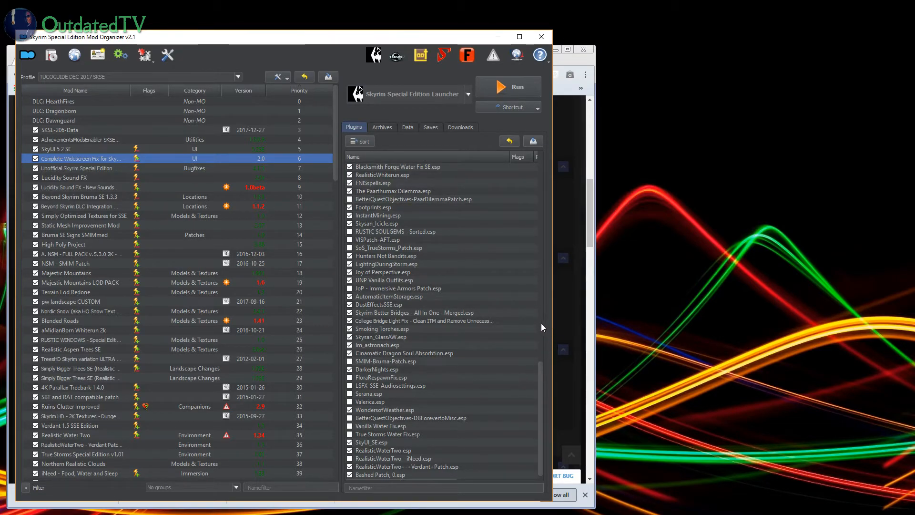
{"action": "scroll", "coordinate": [135, 356], "scroll_direction": "down", "scroll_amount": 20}
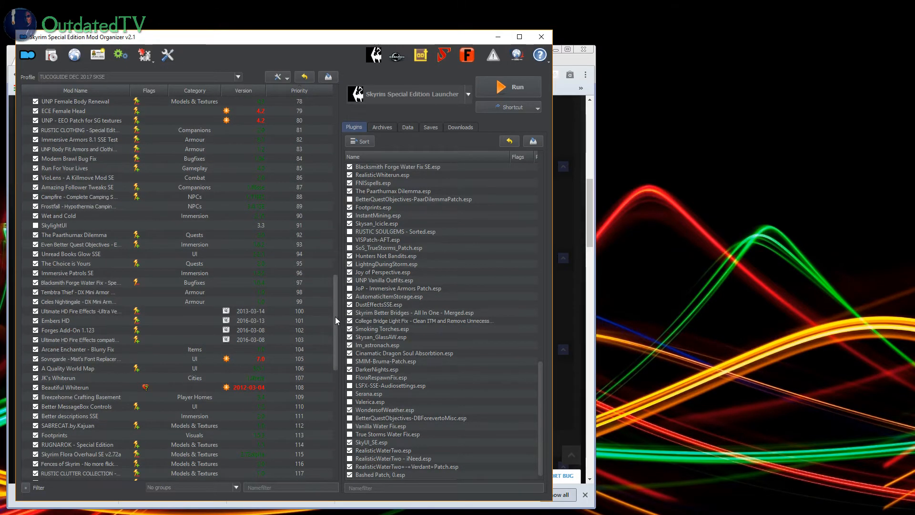
{"action": "left_click_drag", "start_coordinate": [335, 316], "coordinate": [330, 434]}
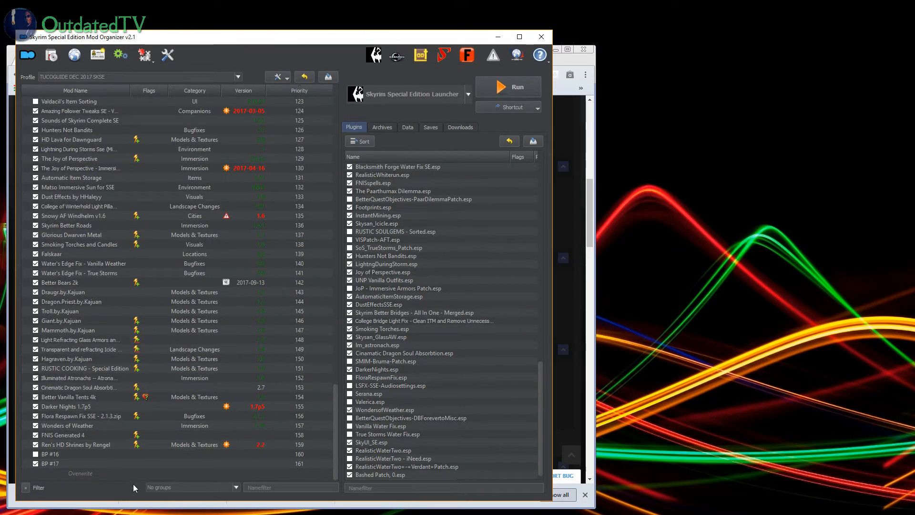
{"action": "left_click", "coordinate": [36, 464]}
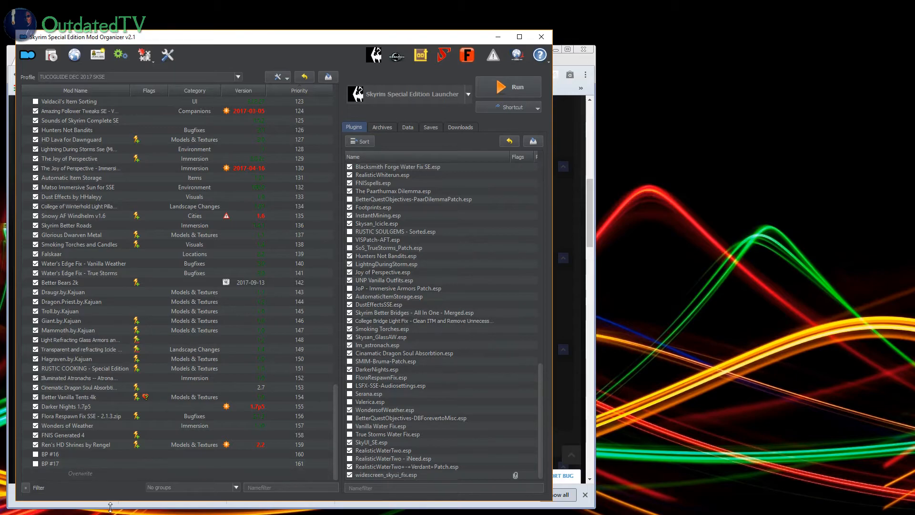
Step: Enable all plugins and sort the load order
{"action": "right_click", "coordinate": [459, 222]}
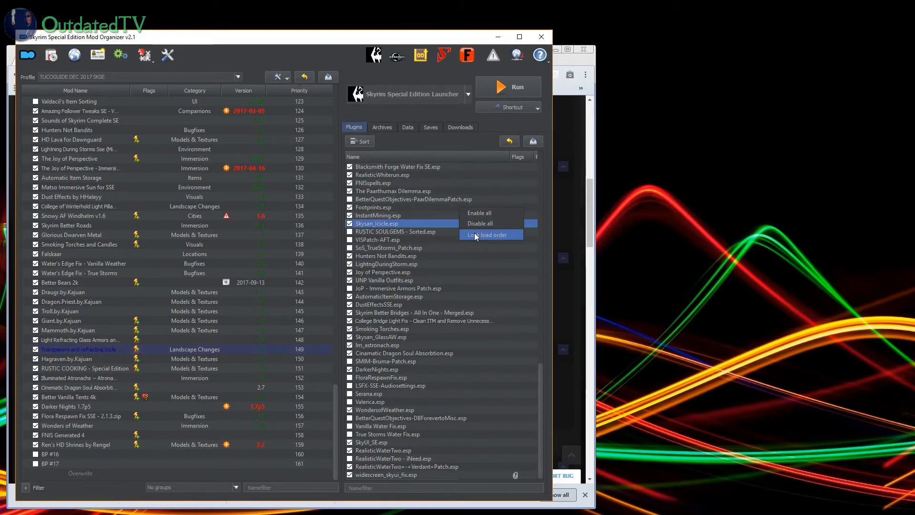
{"action": "left_click", "coordinate": [478, 213]}
{"action": "left_click", "coordinate": [814, 353]}
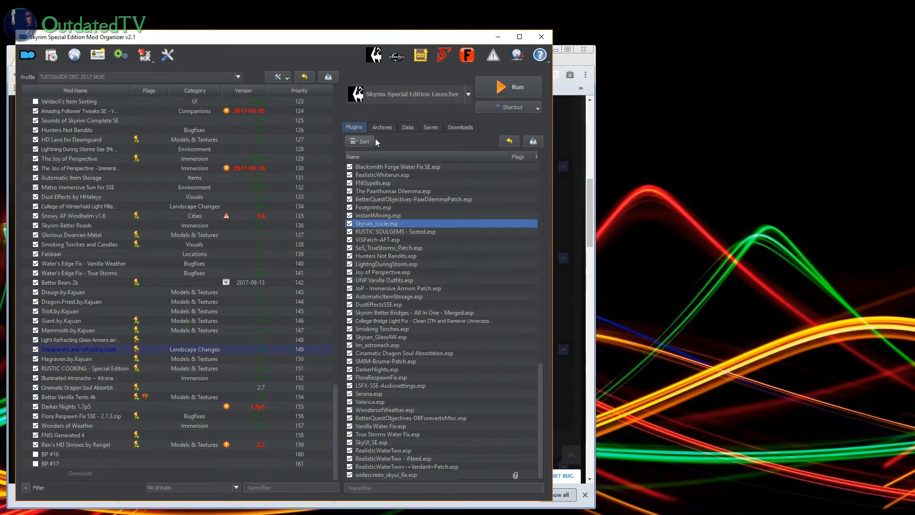
{"action": "left_click", "coordinate": [359, 143]}
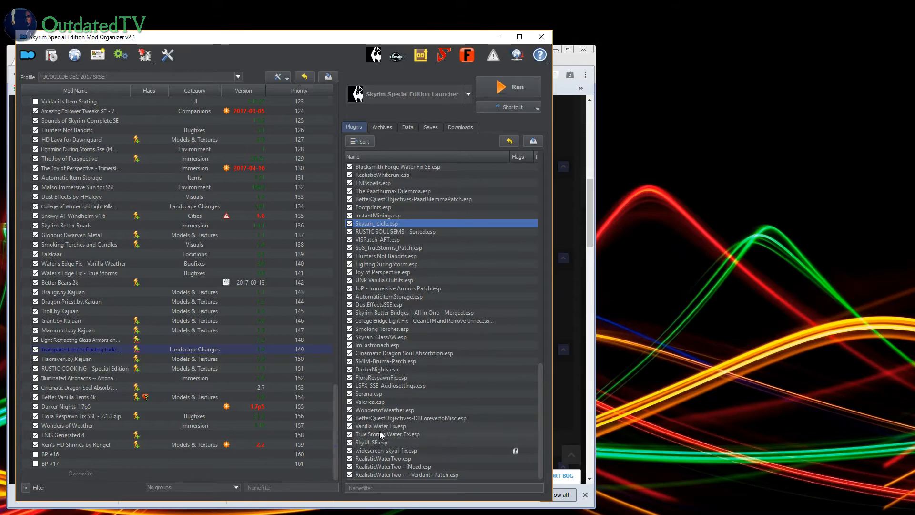
Step: Enable all plugins again in the sorted list
{"action": "right_click", "coordinate": [393, 271]}
{"action": "left_click", "coordinate": [419, 264]}
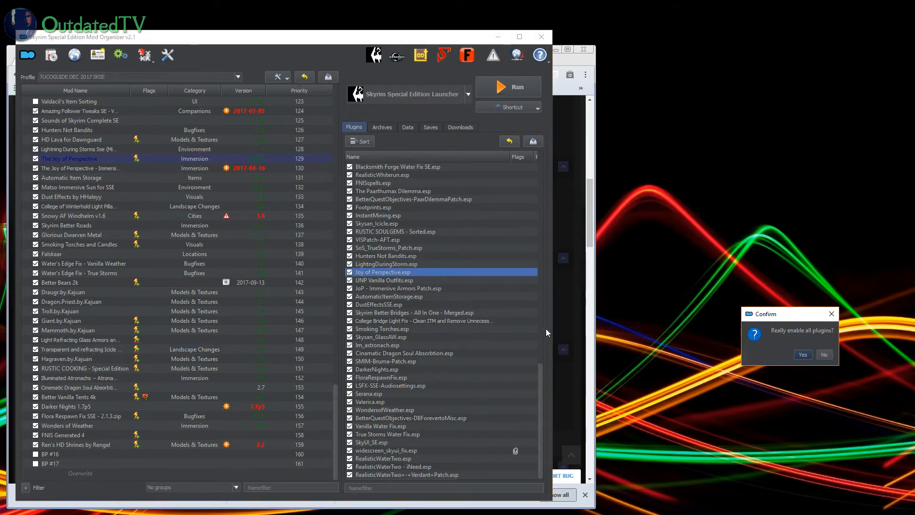
{"action": "left_click", "coordinate": [802, 354]}
Step: Disable three adjacent plugins higher up in the plugin list, as well as Serana.esp and Valerica.esp
{"action": "left_click_drag", "start_coordinate": [541, 393], "coordinate": [507, 163]}
{"action": "scroll", "coordinate": [372, 359], "scroll_direction": "down", "scroll_amount": 6}
{"action": "left_click", "coordinate": [349, 337]}
{"action": "left_click", "coordinate": [349, 353]}
{"action": "left_click", "coordinate": [349, 344]}
{"action": "left_click_drag", "start_coordinate": [537, 323], "coordinate": [532, 476]}
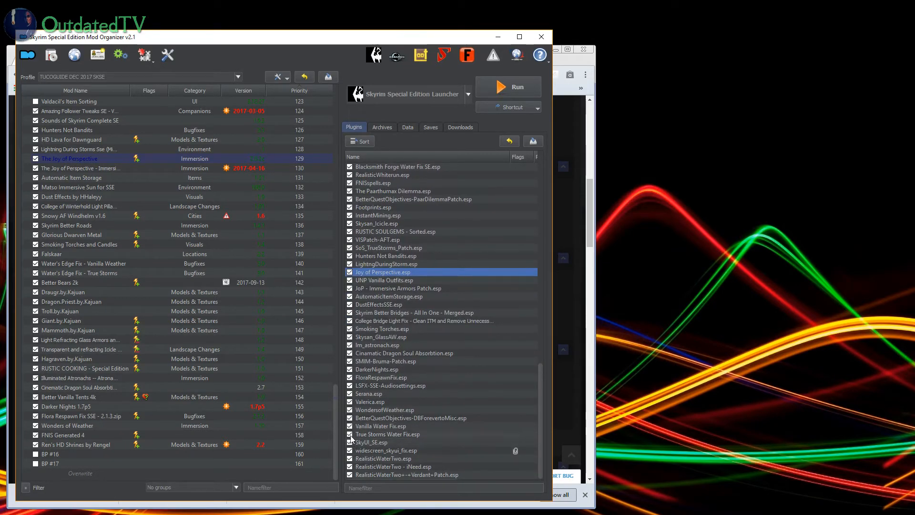
{"action": "left_click", "coordinate": [349, 394]}
{"action": "left_click", "coordinate": [349, 401]}
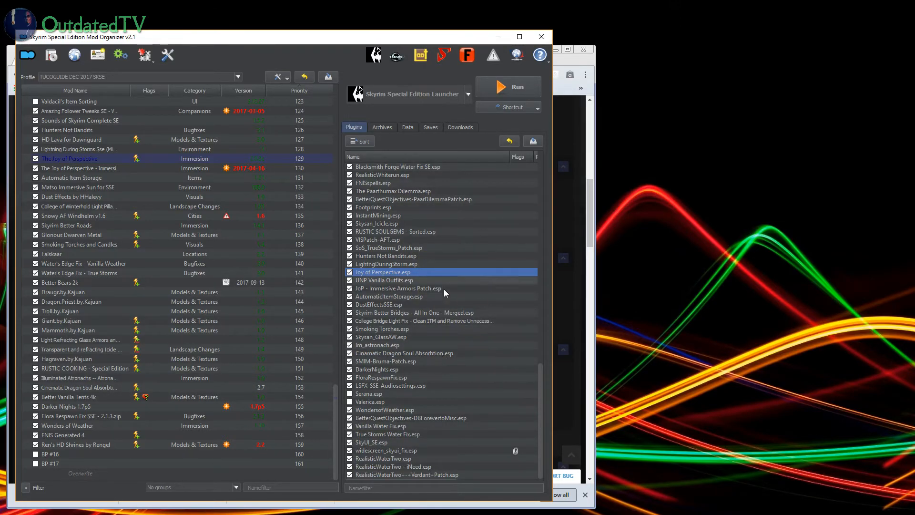
{"action": "left_click_drag", "start_coordinate": [540, 450], "coordinate": [539, 477]}
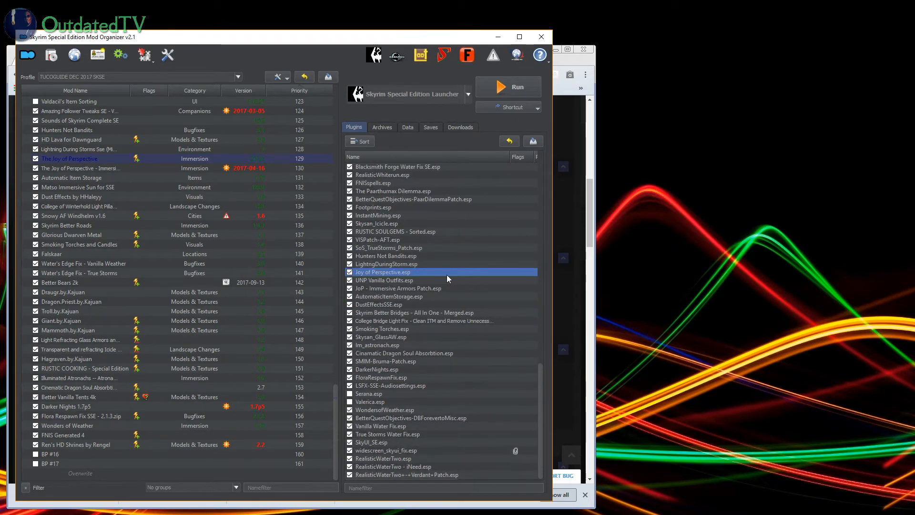
Step: In Wrye Smash, activate Bashed Patch, 0.esp and start its rebuild, accepting deactivation of all the suggested mergeable mods
{"action": "left_click", "coordinate": [446, 58]}
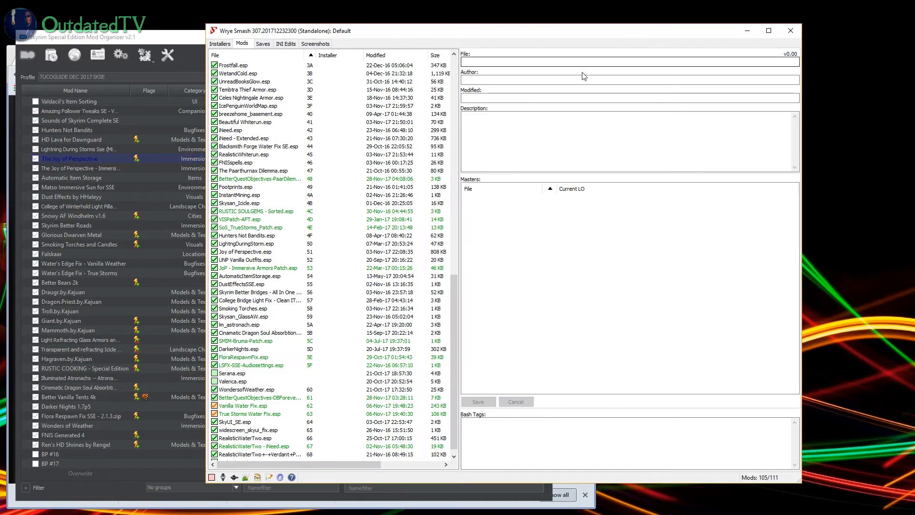
{"action": "scroll", "coordinate": [290, 441], "scroll_direction": "down", "scroll_amount": 1}
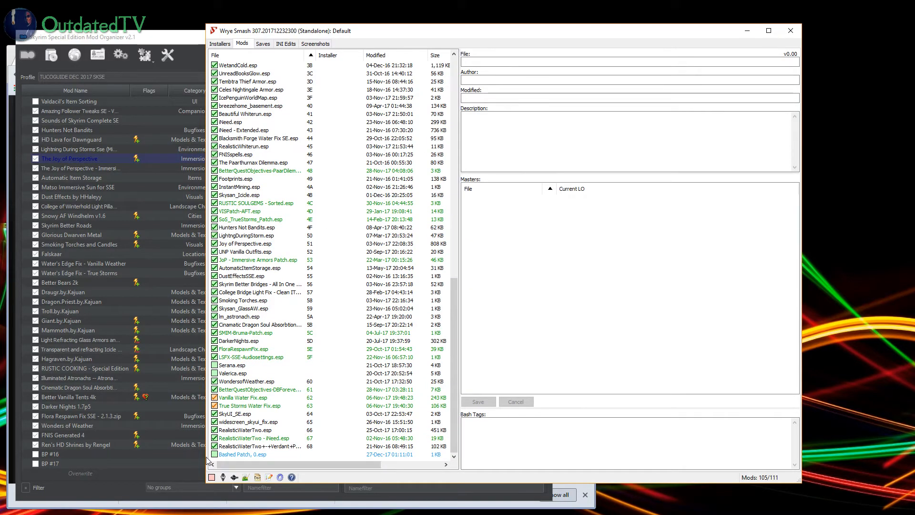
{"action": "left_click", "coordinate": [215, 454]}
{"action": "right_click", "coordinate": [226, 454]}
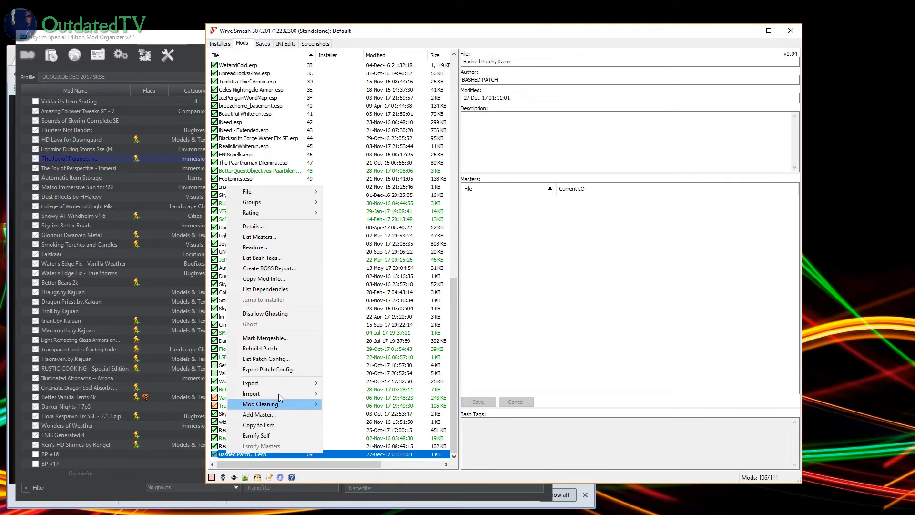
{"action": "left_click", "coordinate": [282, 348]}
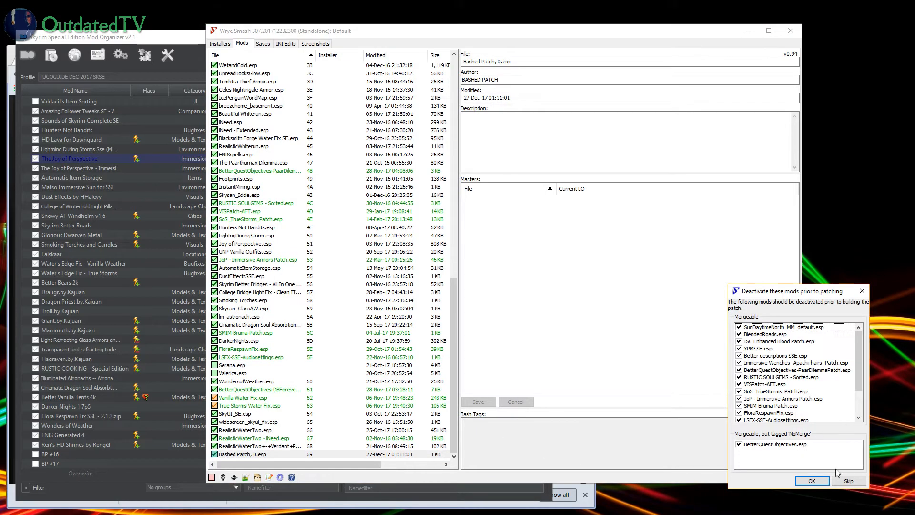
{"action": "left_click", "coordinate": [810, 482]}
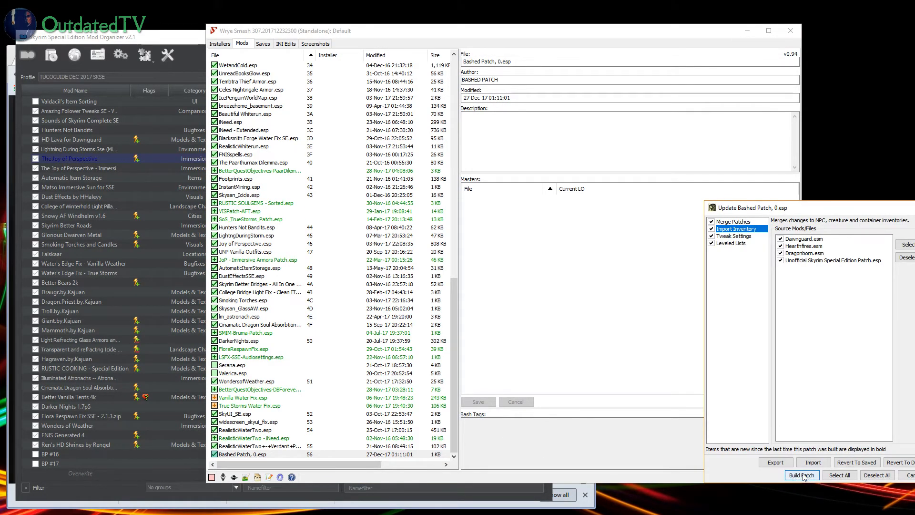
Step: Build the Bashed Patch with the preselected options, look through its report, and return to Mod Organizer by closing Wrye Smash
{"action": "left_click", "coordinate": [803, 474]}
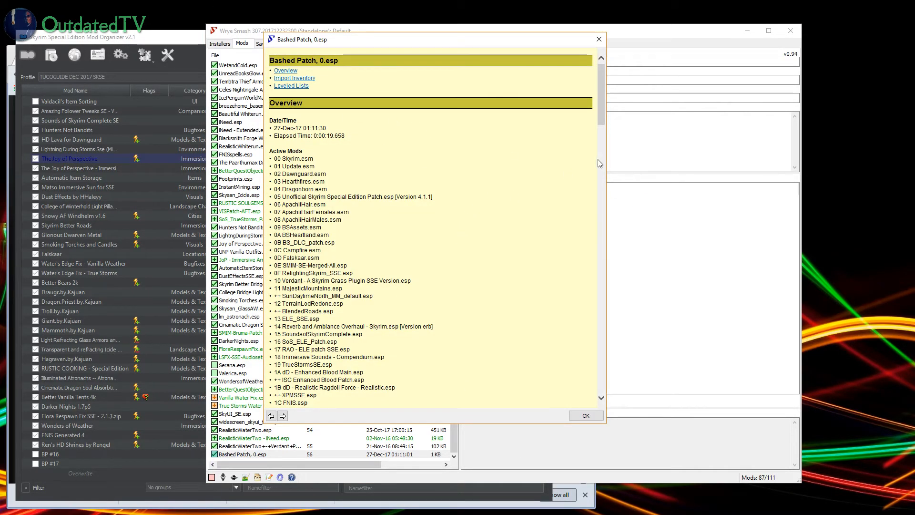
{"action": "left_click_drag", "start_coordinate": [601, 108], "coordinate": [599, 353]}
{"action": "left_click", "coordinate": [586, 415]}
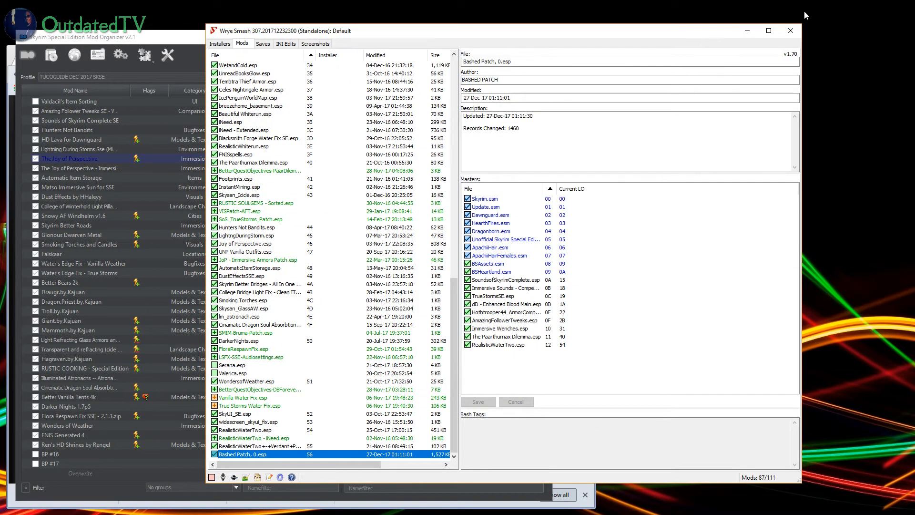
{"action": "left_click", "coordinate": [790, 30]}
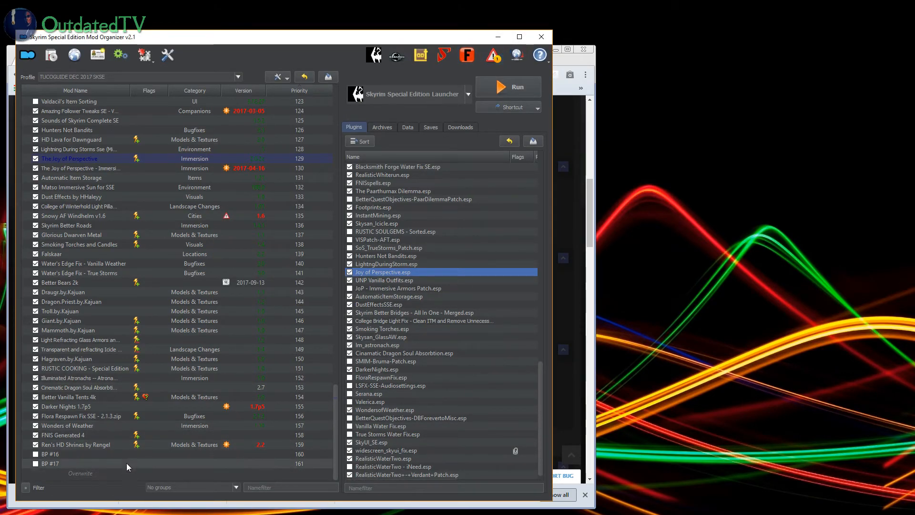
Step: Check the Overwrite contents and move them into a new mod named BP #18
{"action": "double_click", "coordinate": [82, 472]}
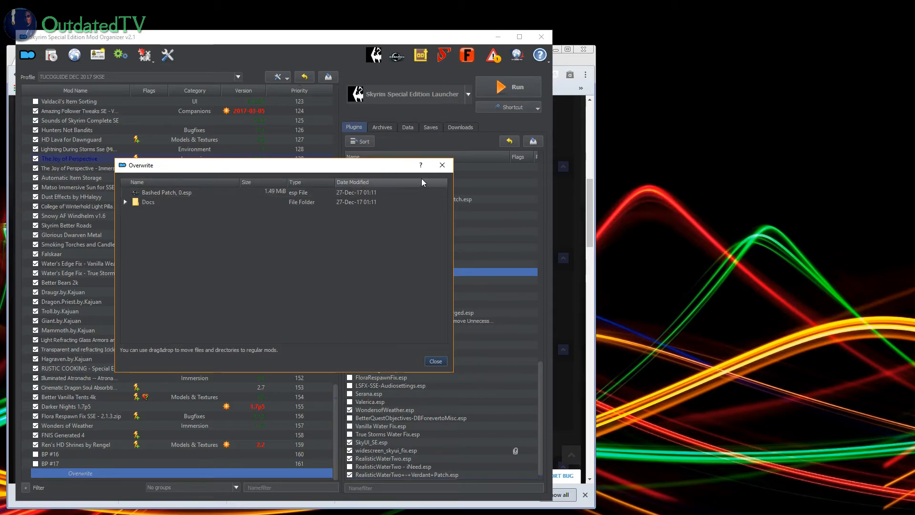
{"action": "left_click", "coordinate": [448, 167]}
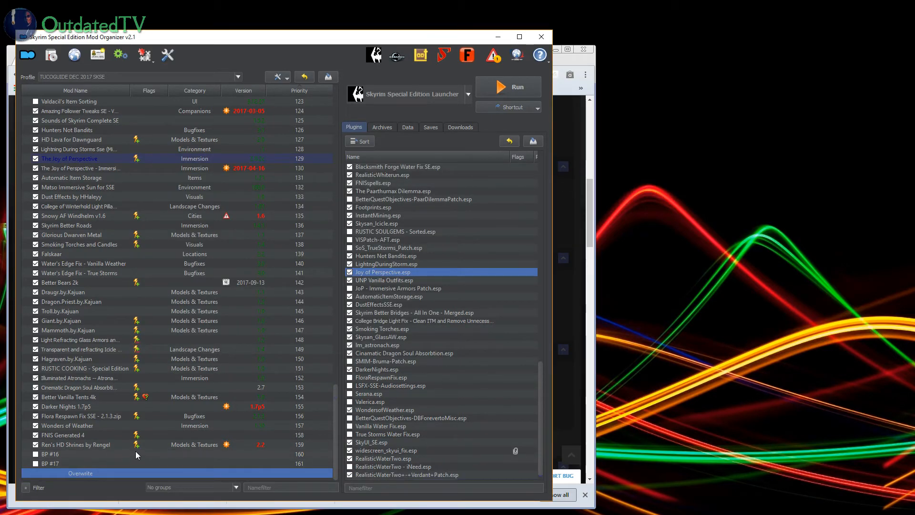
{"action": "right_click", "coordinate": [86, 473]}
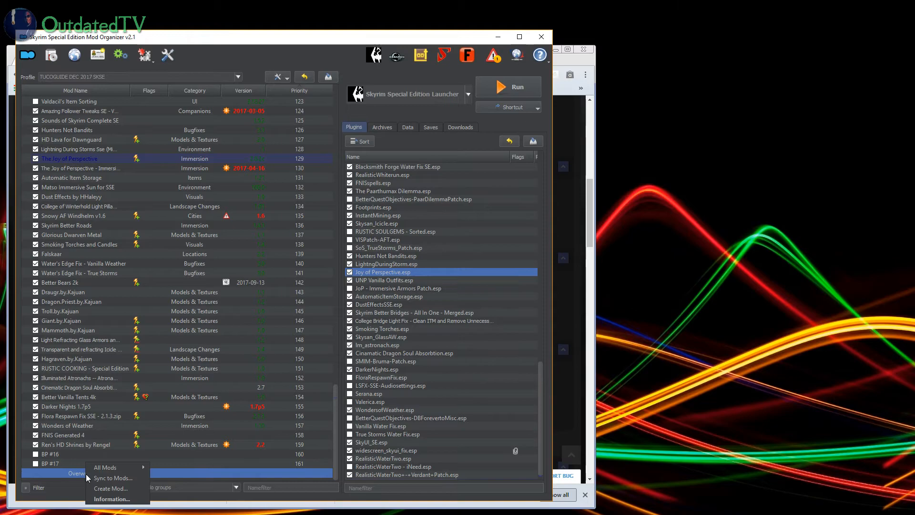
{"action": "left_click", "coordinate": [115, 488]}
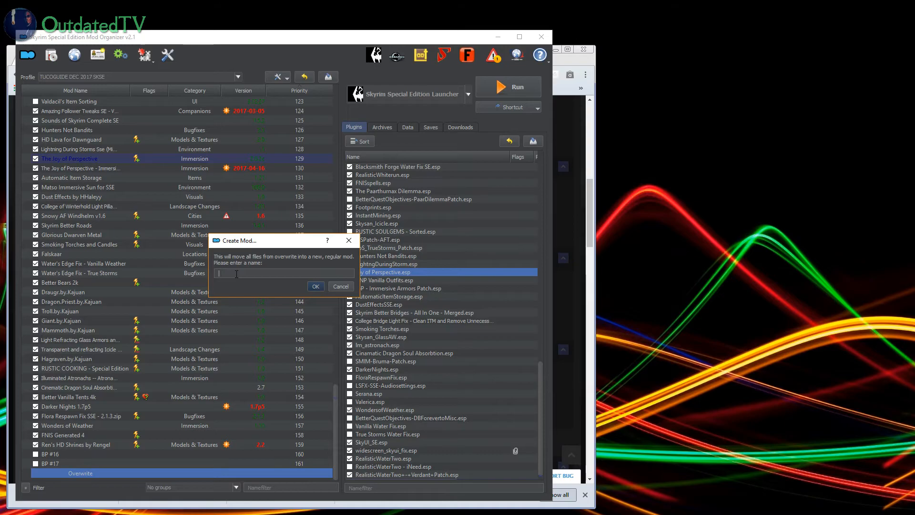
{"action": "type", "text": "BP #18"}
{"action": "left_click", "coordinate": [315, 287]}
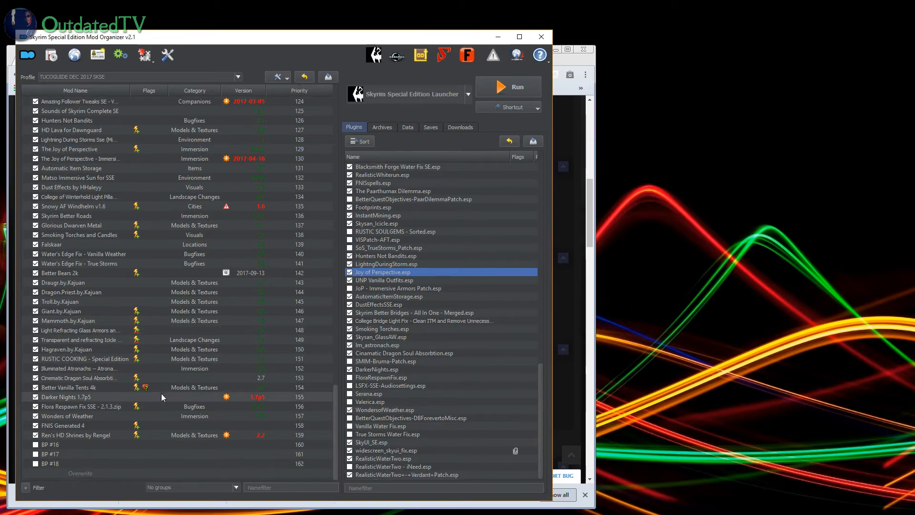
Step: Enable the BP #18 mod and check the Bashed Patch, 0.esp entry at the end of the plugin list
{"action": "left_click", "coordinate": [35, 462]}
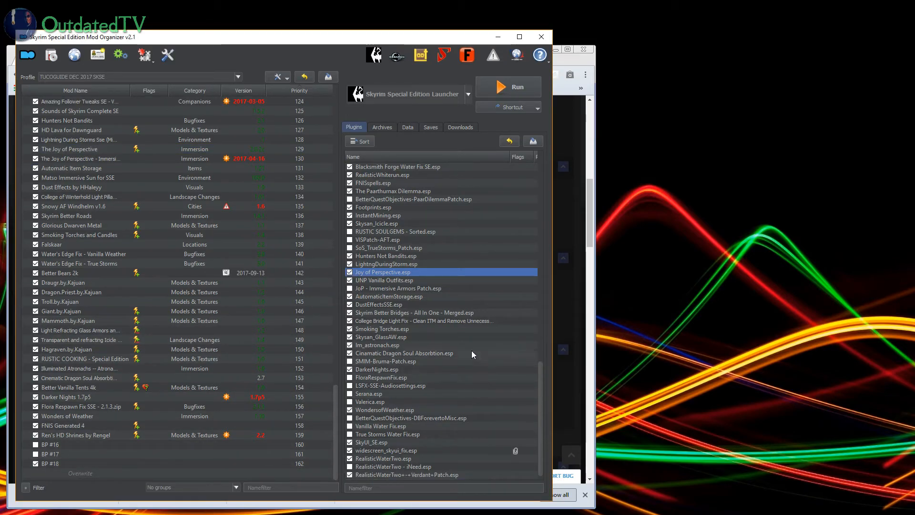
{"action": "scroll", "coordinate": [416, 411], "scroll_direction": "down", "scroll_amount": 1}
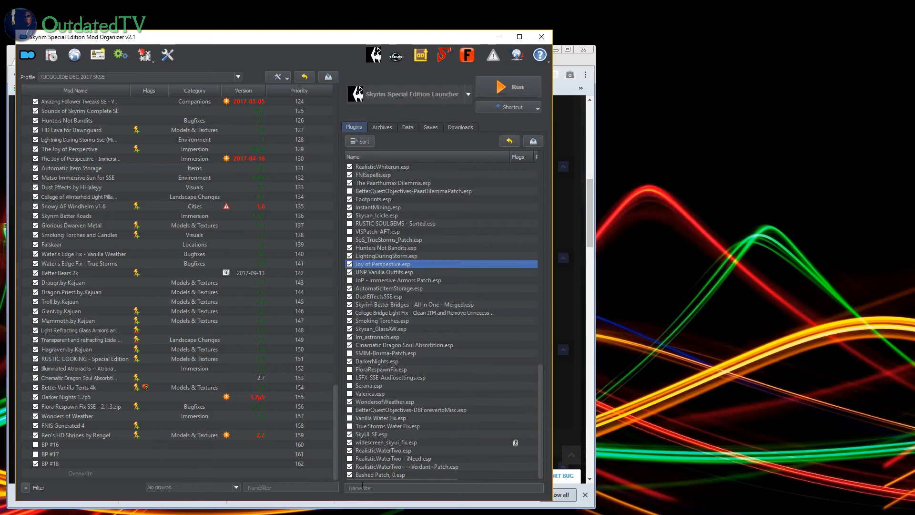
{"action": "mouse_move", "coordinate": [398, 479]}
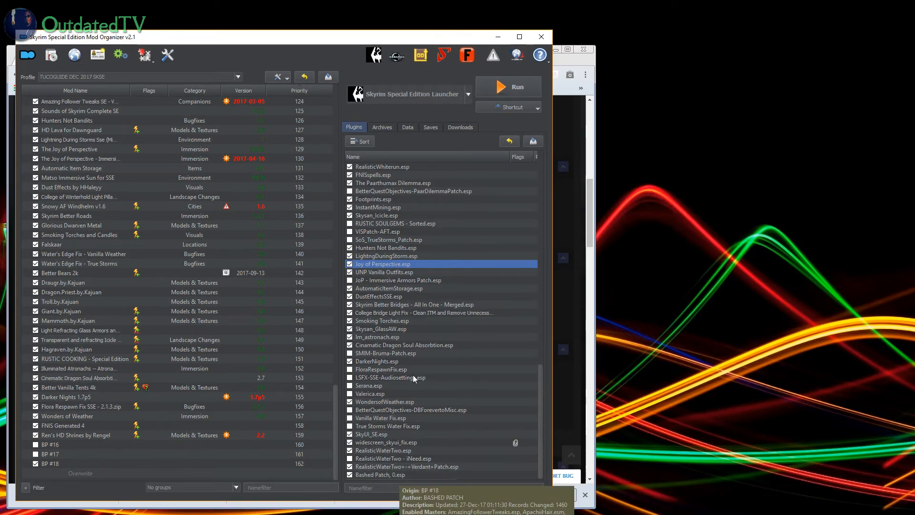
Step: Remove the old BP #16 and BP #17 mods from the mod list
{"action": "left_click", "coordinate": [49, 444]}
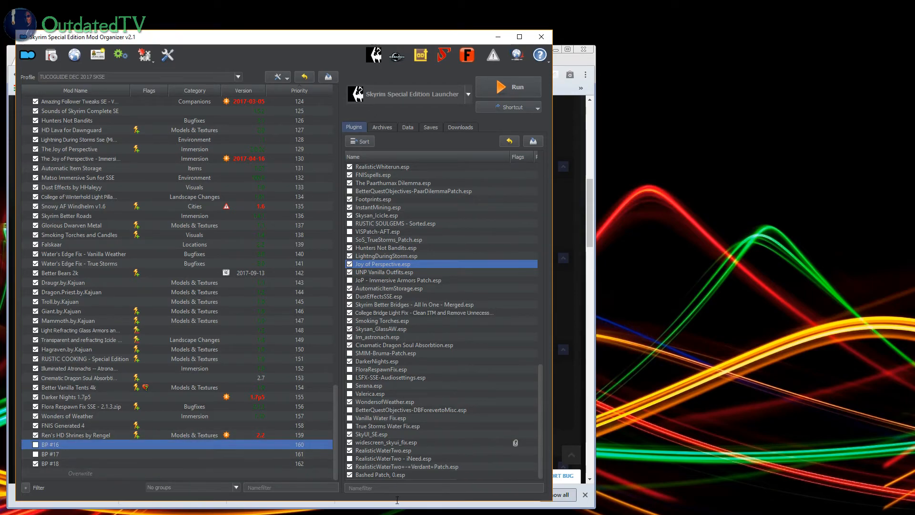
{"action": "key", "text": "shift+Down"}
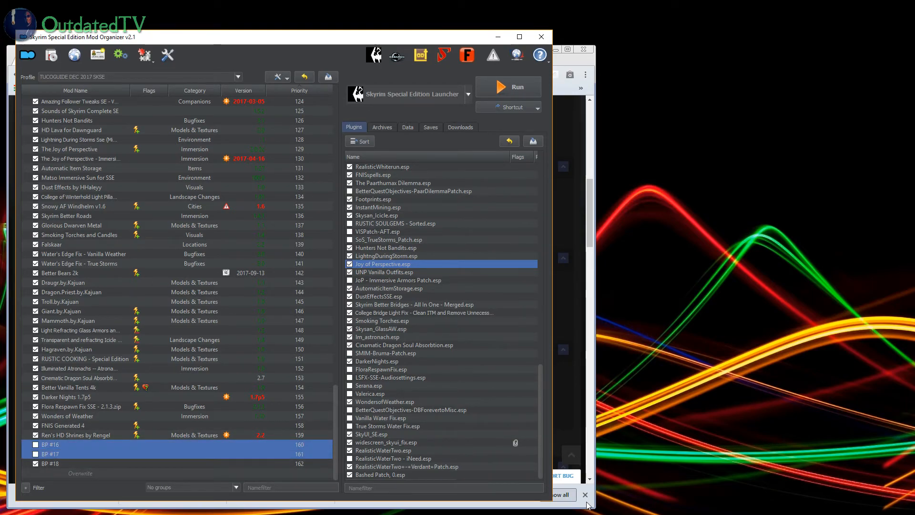
{"action": "right_click", "coordinate": [53, 449]}
{"action": "left_click", "coordinate": [80, 496]}
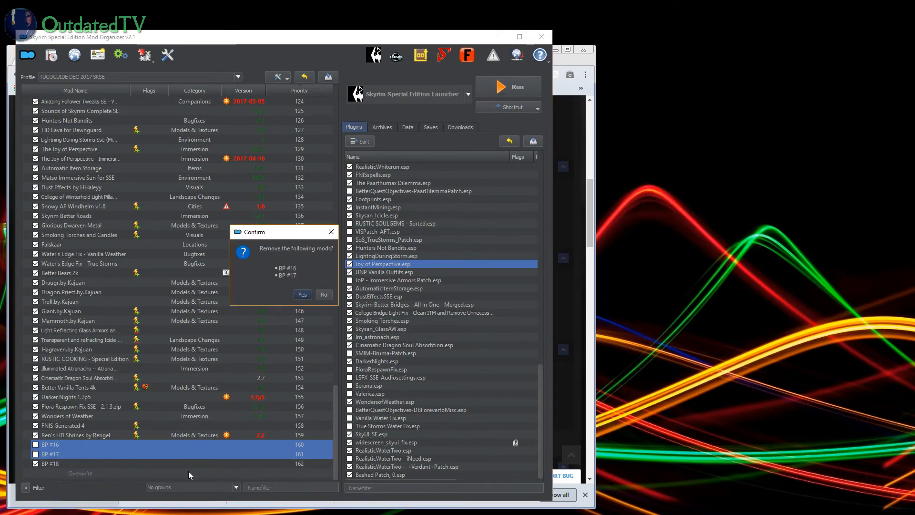
{"action": "left_click", "coordinate": [306, 296]}
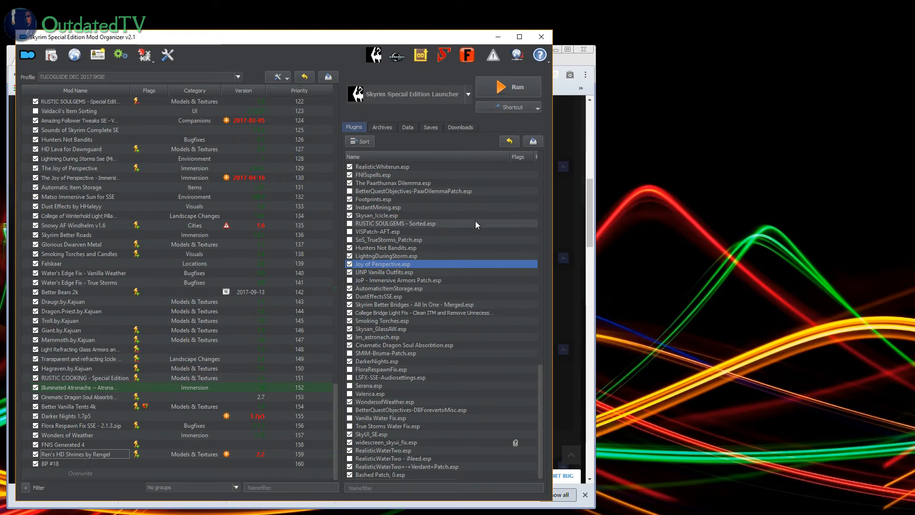
{"action": "mouse_move", "coordinate": [475, 221]}
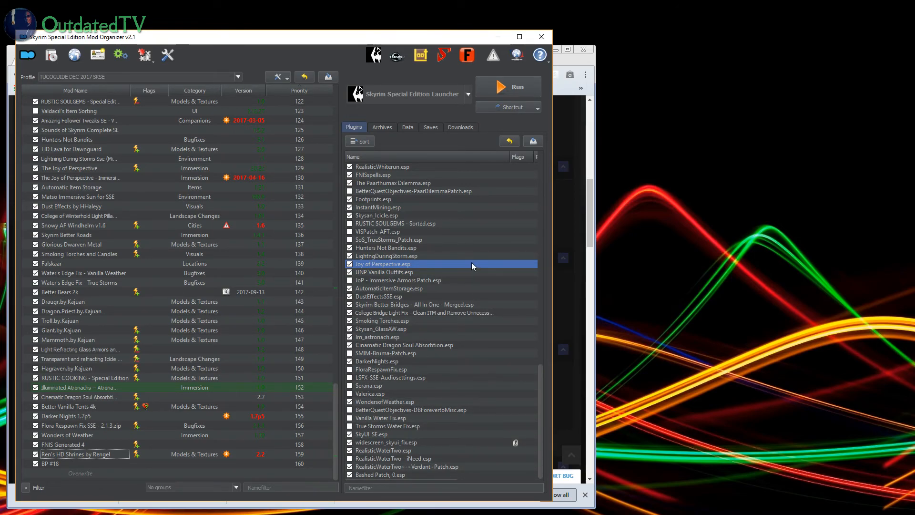
{"action": "mouse_move", "coordinate": [472, 265]}
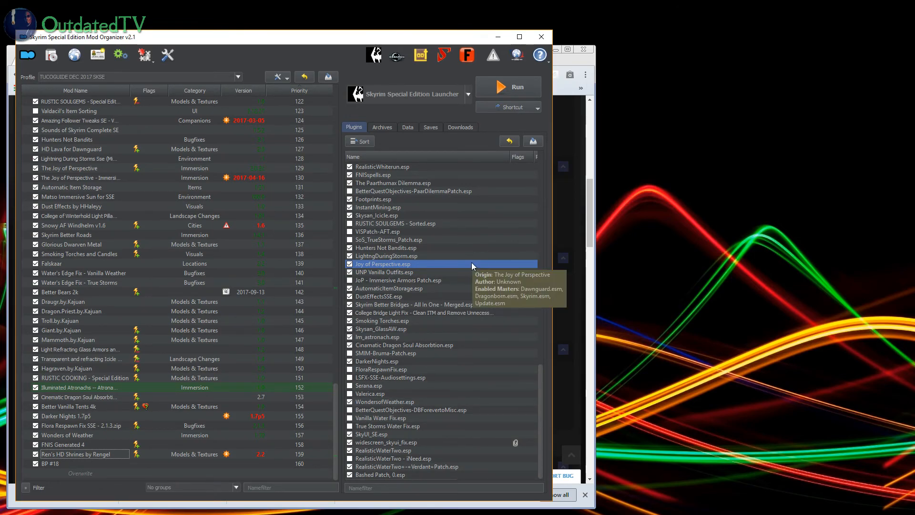